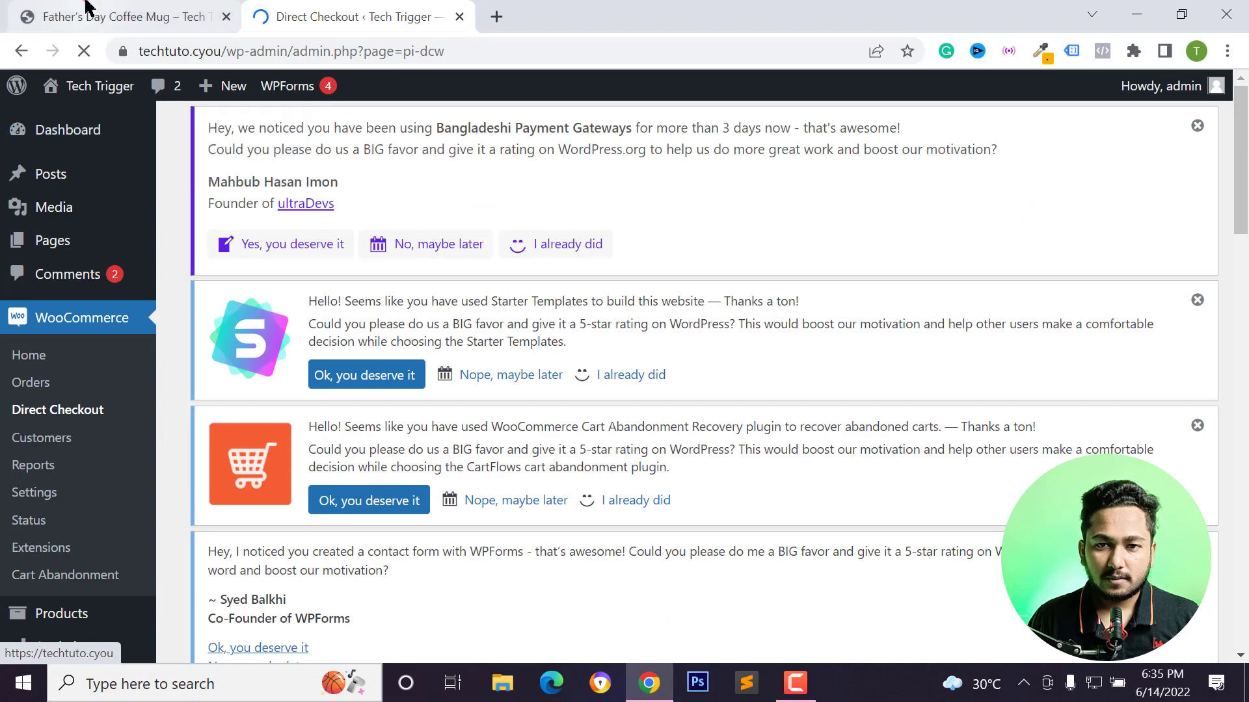
View the Father's Day Coffee Mug product page on the storefront and reload it.
left_click(84, 16)
scroll(509, 380, "down", 3)
scroll(700, 432, "down", 3)
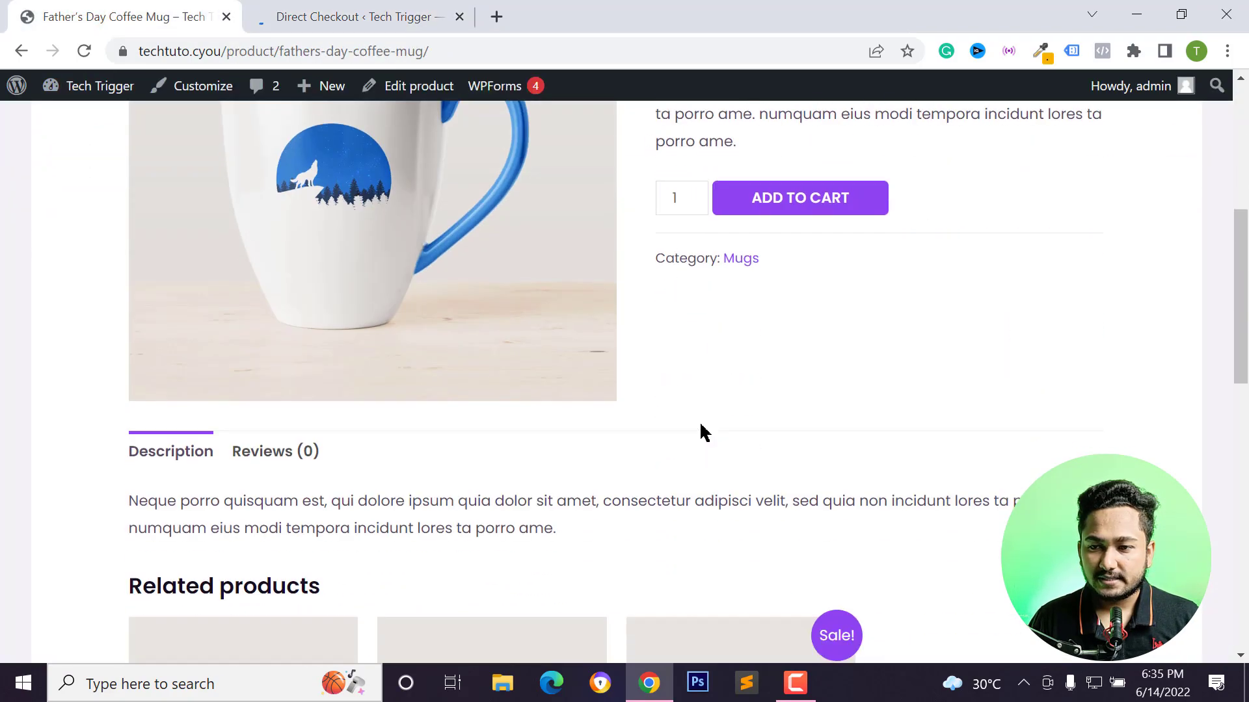
scroll(705, 429, "up", 3)
scroll(694, 396, "down", 2)
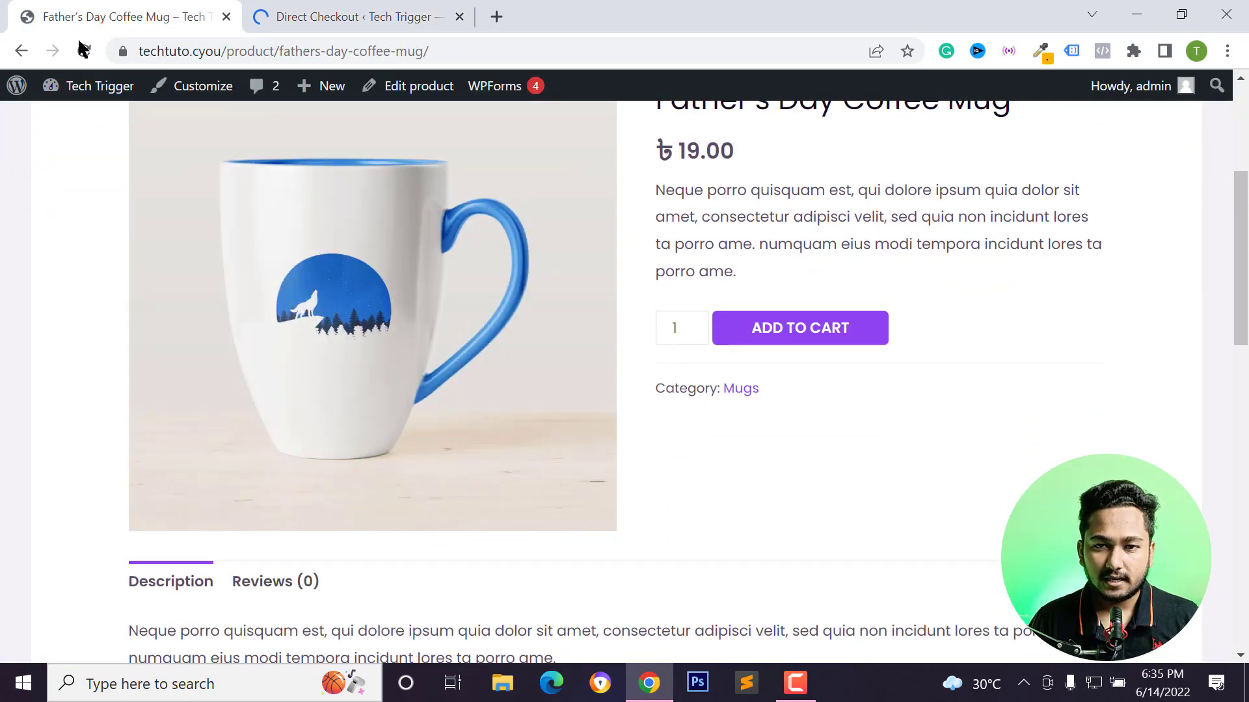
left_click(84, 51)
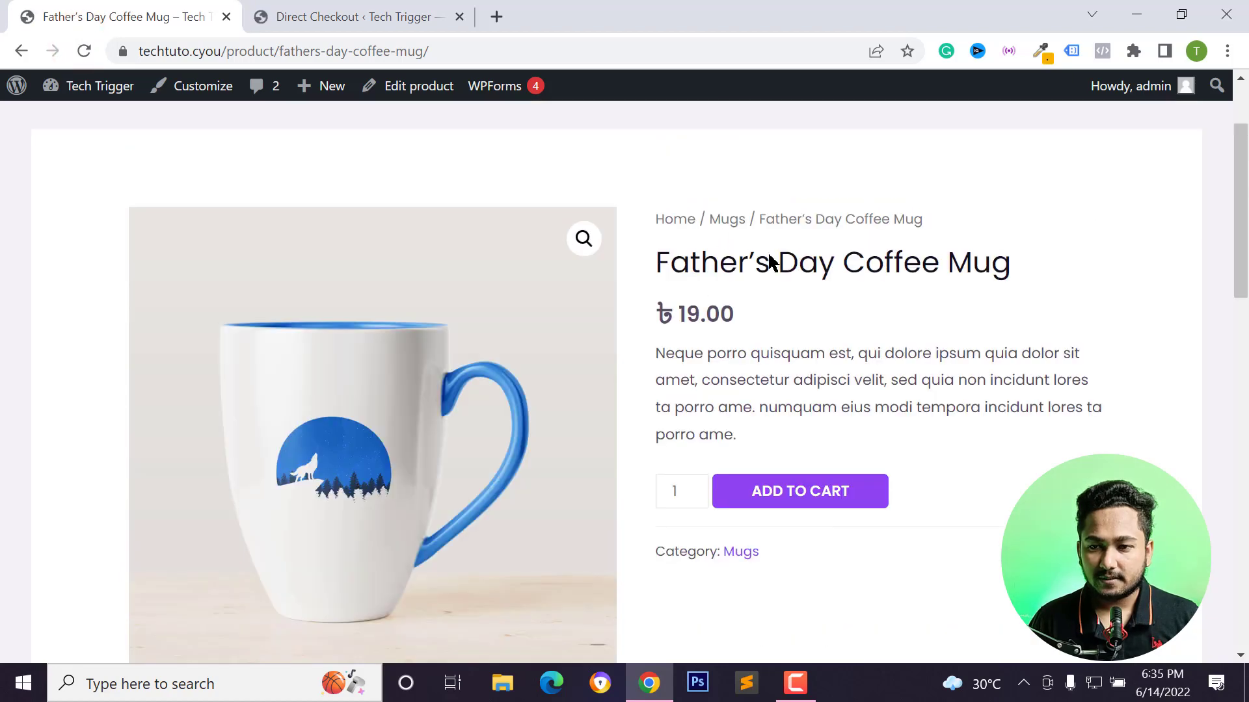
Return to the Direct Checkout settings page in the WooCommerce admin and reload it.
left_click(312, 16)
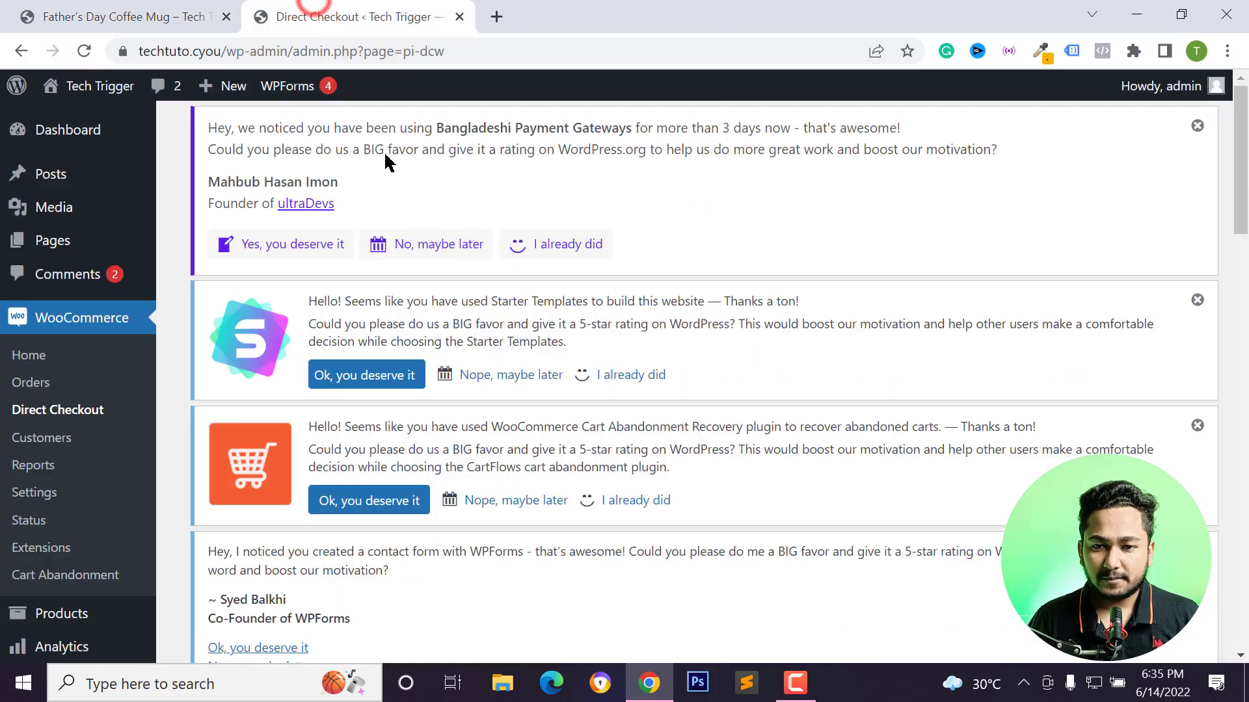
scroll(469, 298, "down", 3)
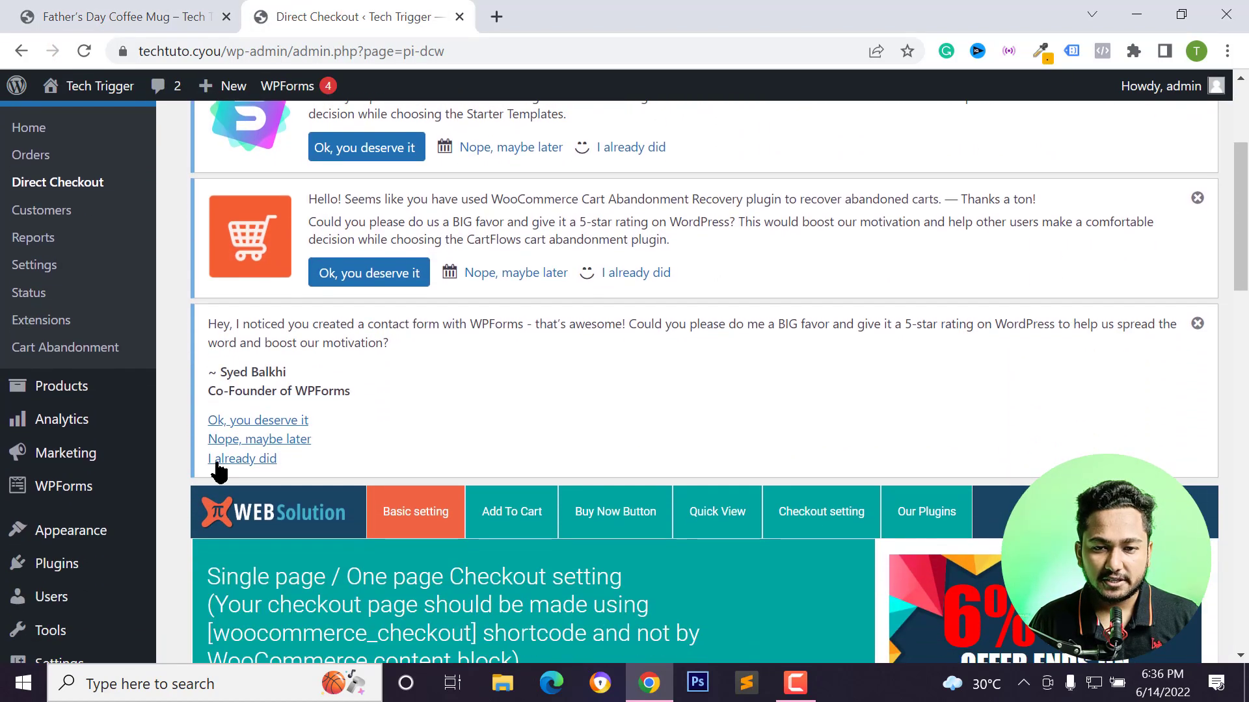
scroll(182, 470, "down", 3)
scroll(134, 520, "up", 6)
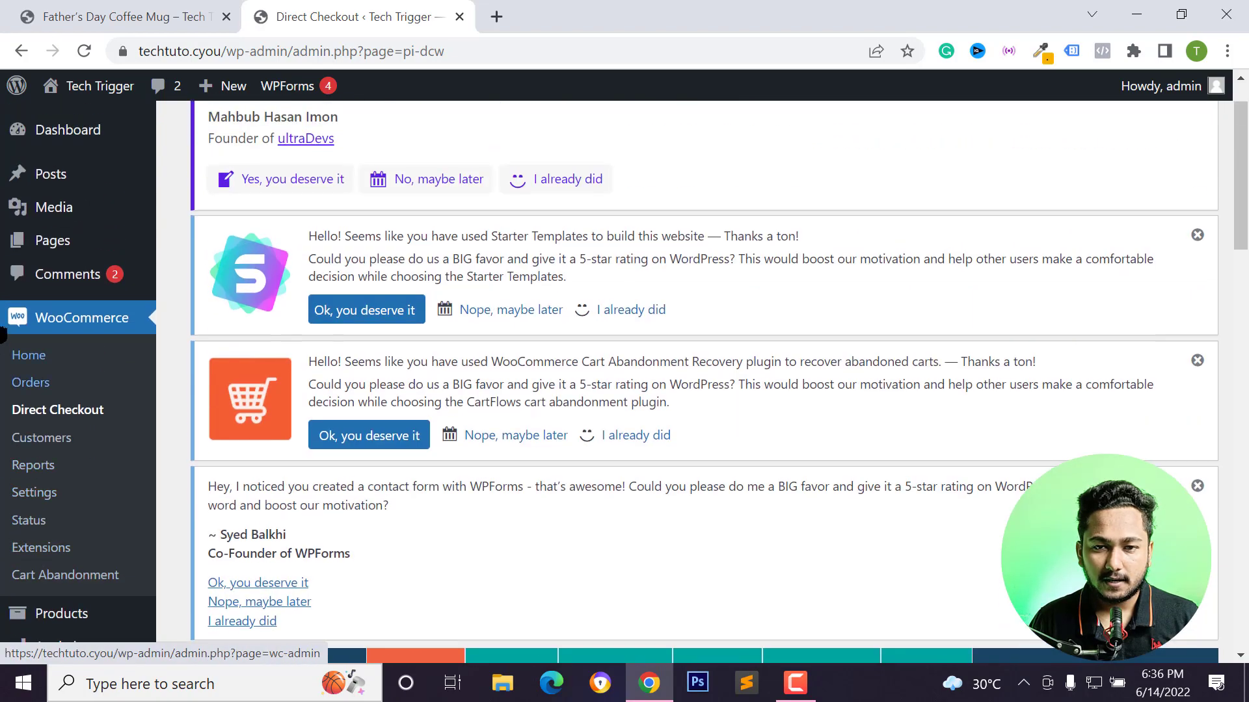
left_click(47, 412)
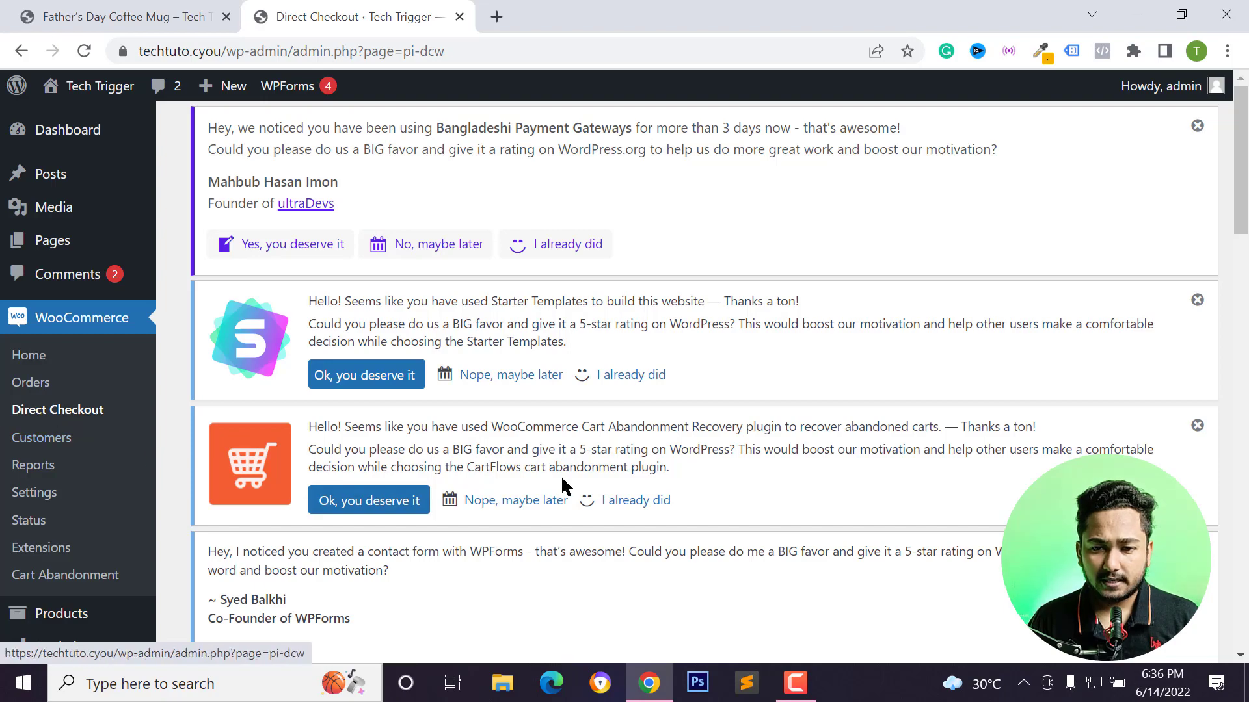
Turn off the Disable cart page option in the Single page checkout settings.
scroll(563, 488, "down", 4)
scroll(563, 487, "down", 5)
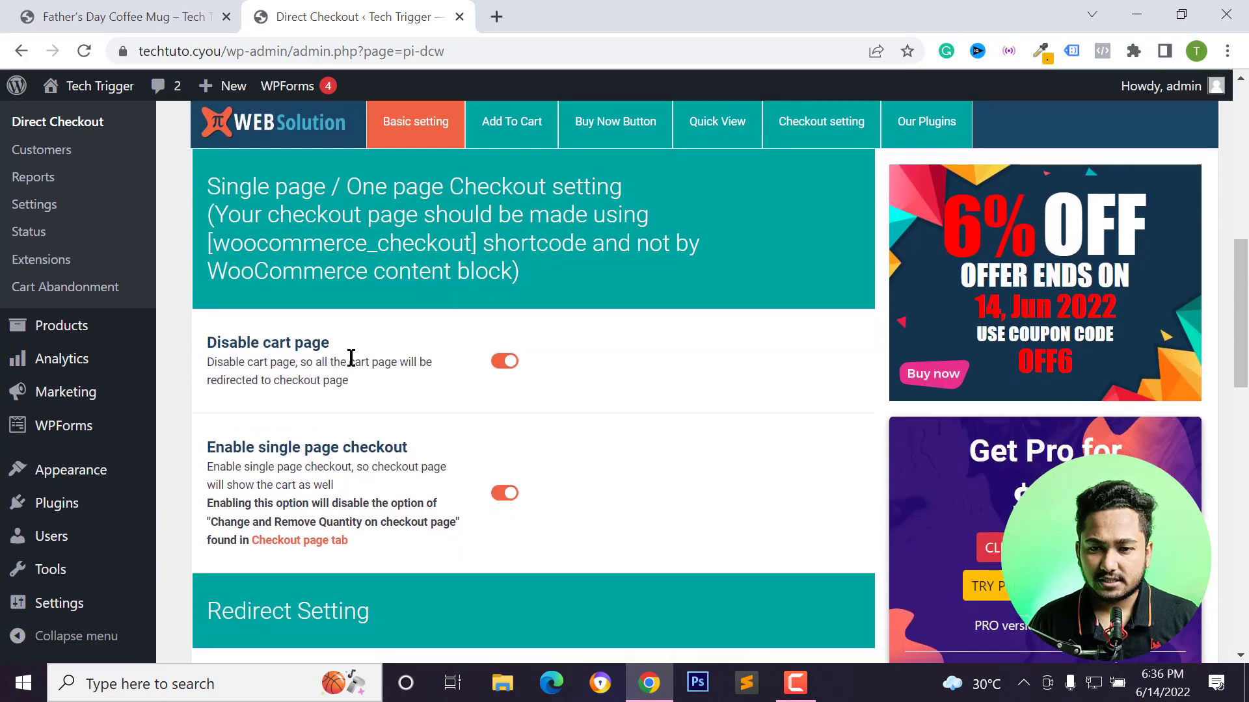
scroll(456, 379, "up", 2)
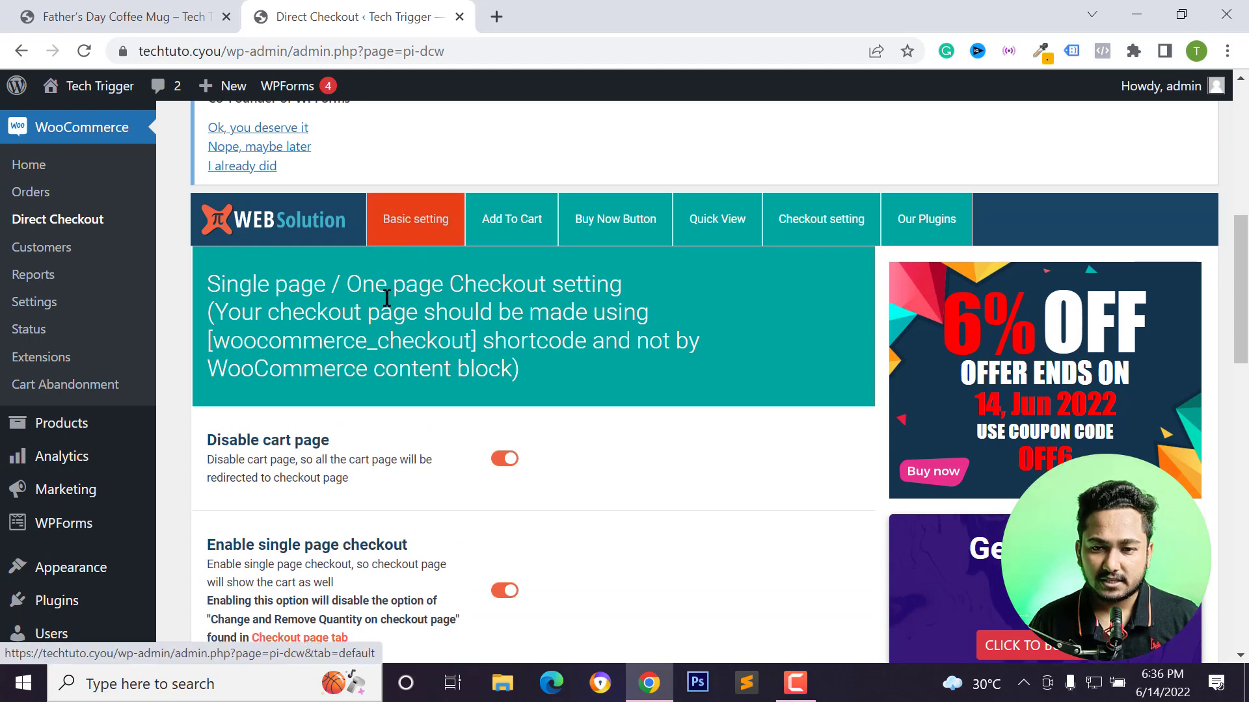
scroll(387, 298, "down", 3)
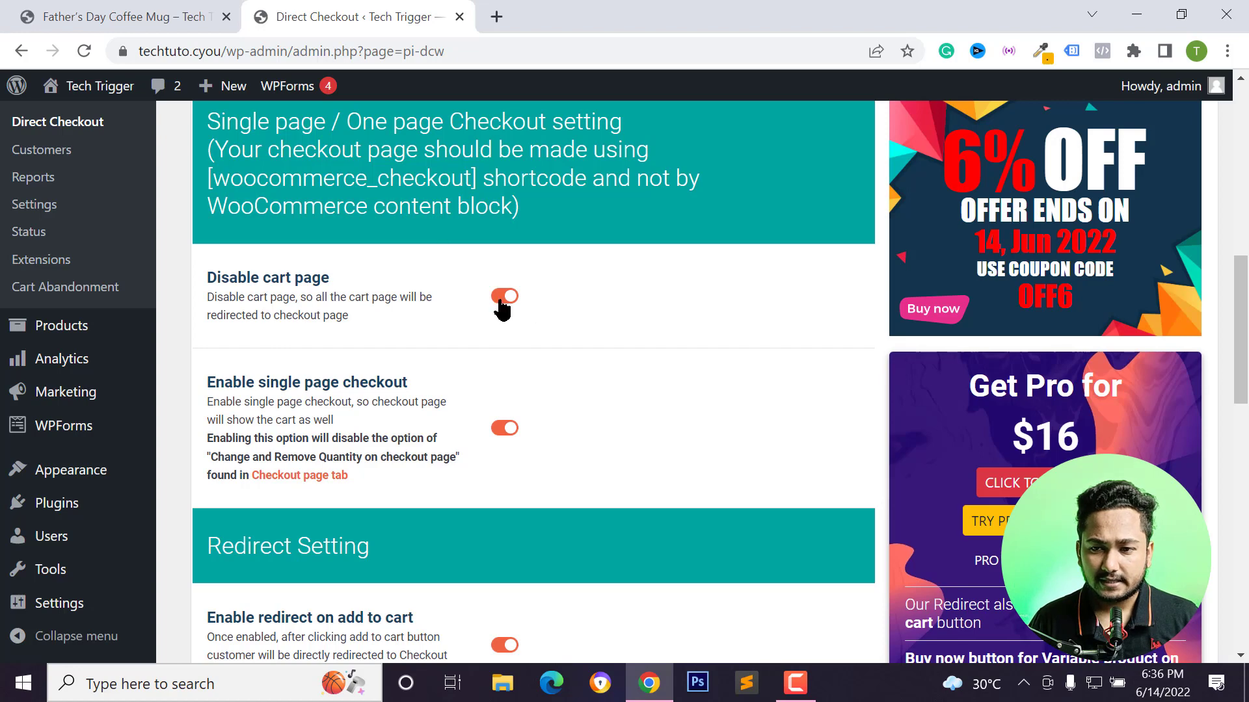
scroll(496, 315, "down", 2)
scroll(485, 300, "up", 1)
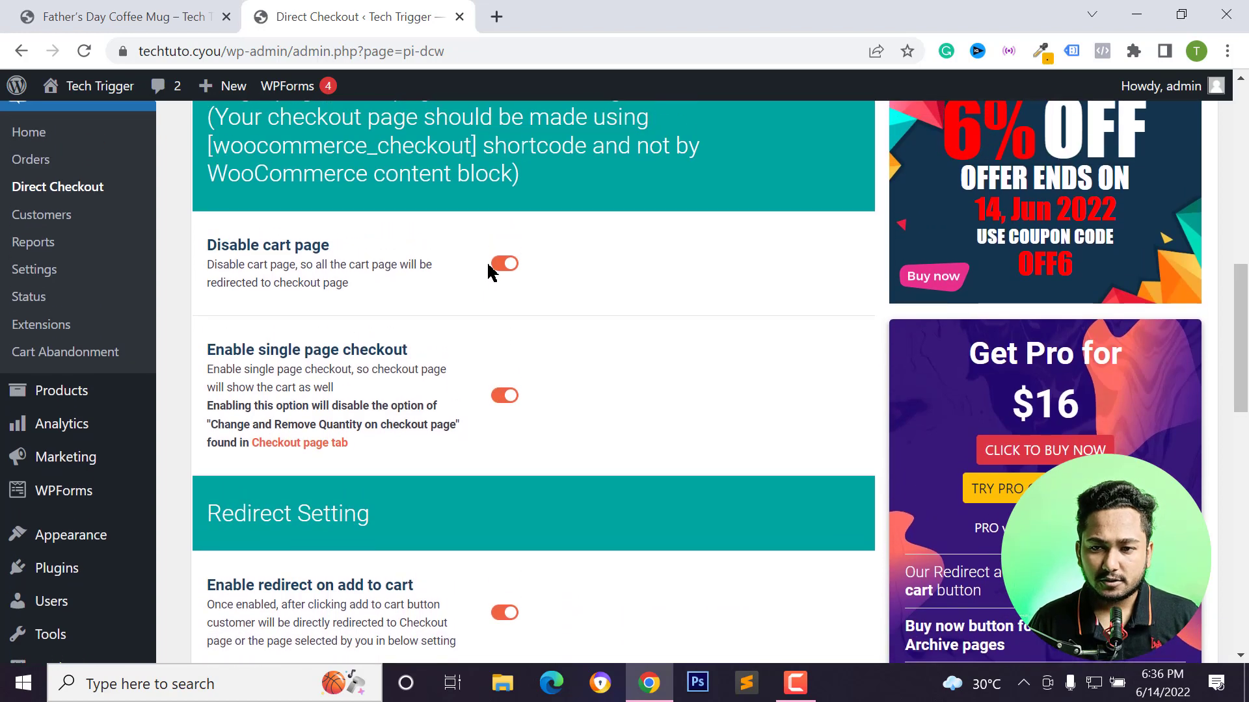
left_click(503, 266)
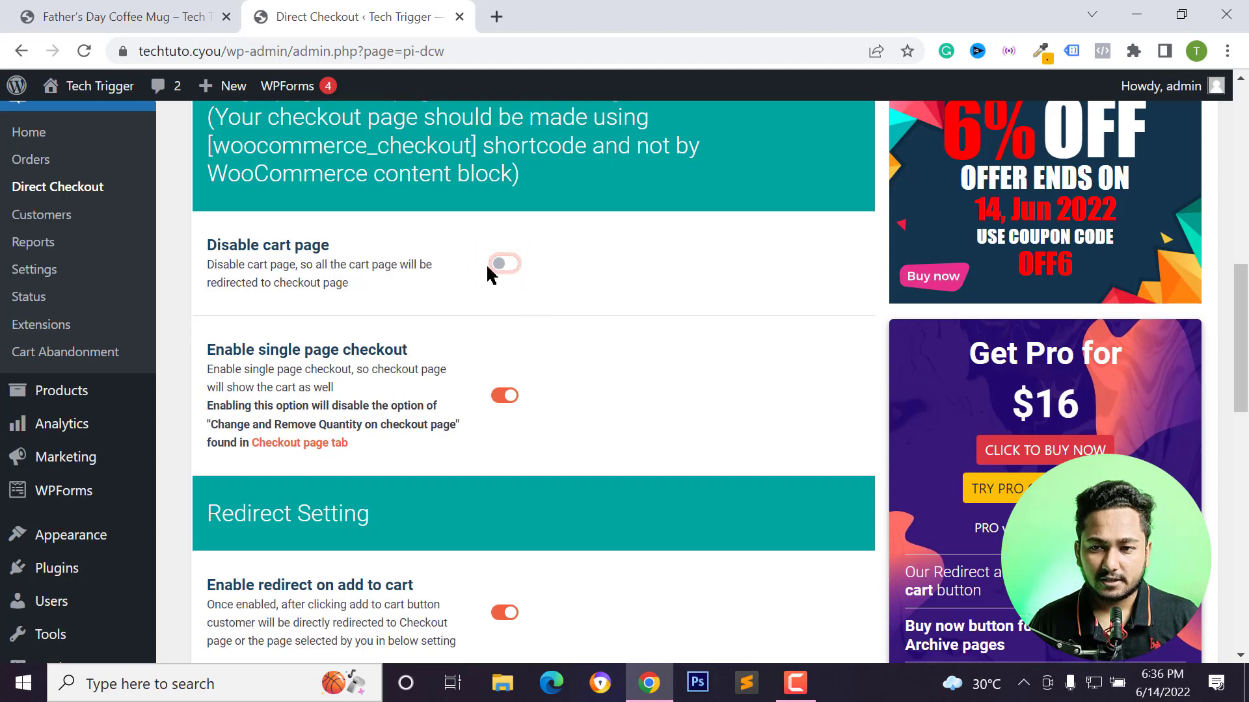
Add the Father's Day Coffee Mug to the cart from its product page.
scroll(423, 290, "down", 1)
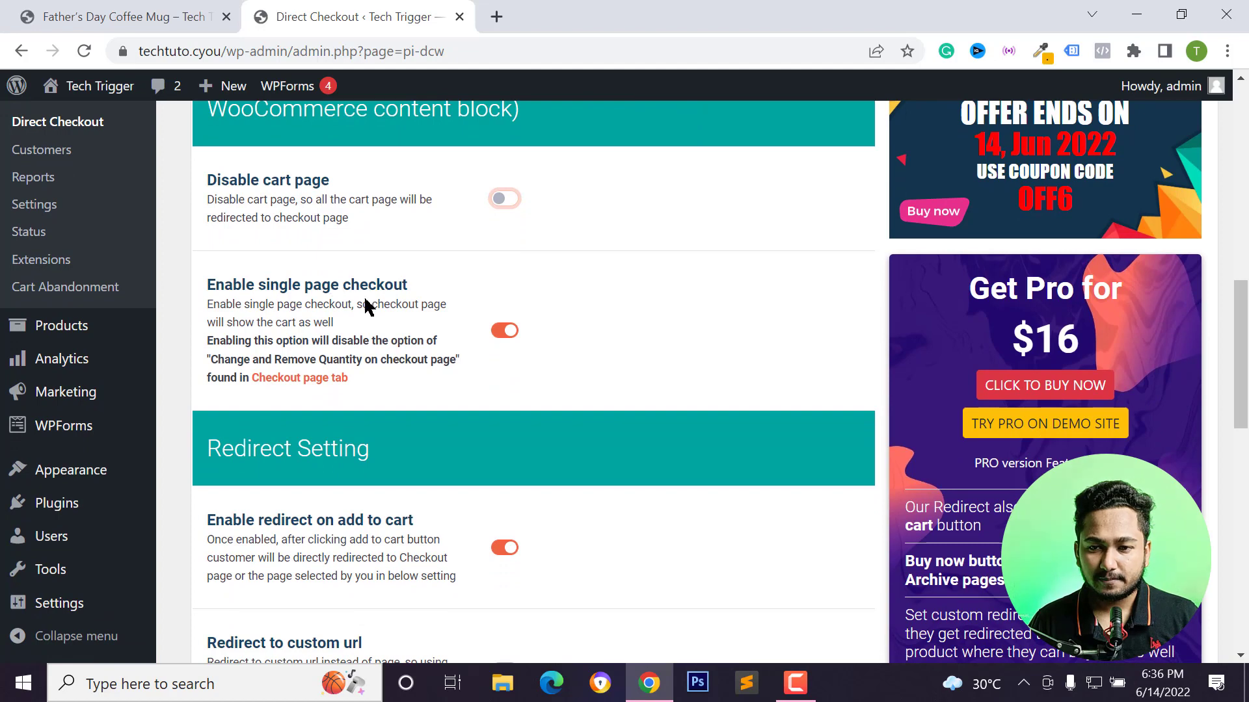
scroll(435, 281, "down", 1)
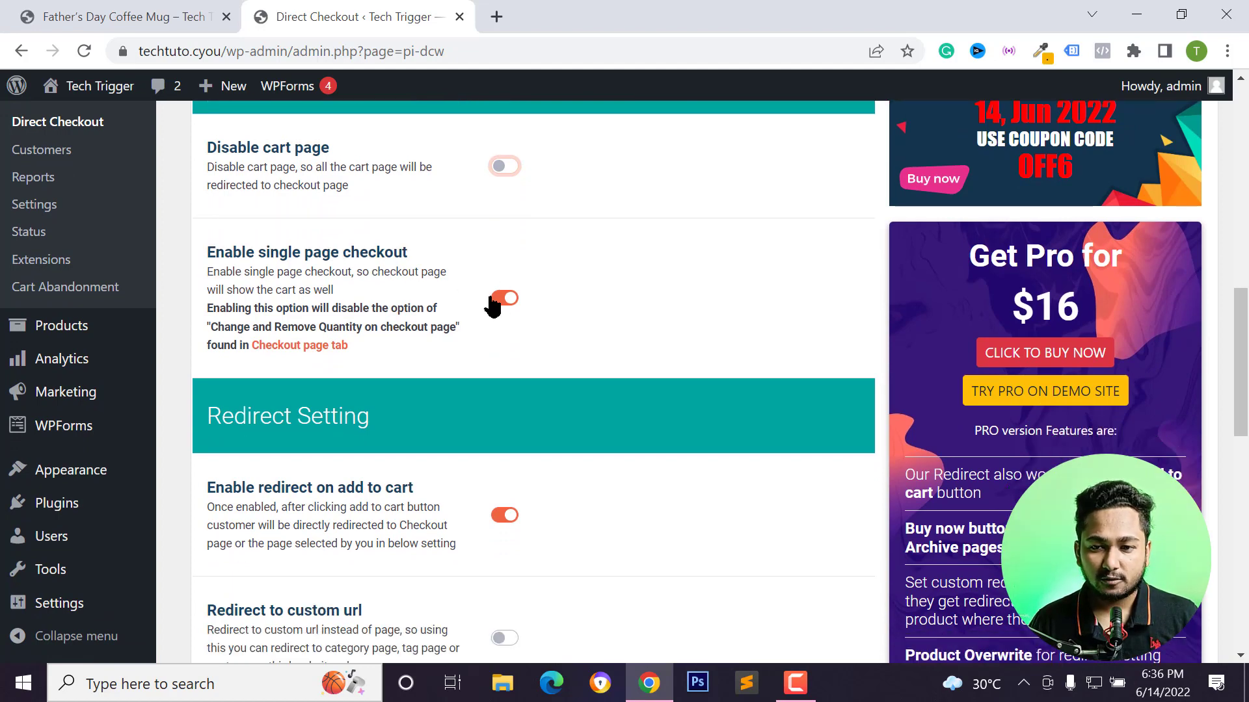
scroll(393, 266, "up", 1)
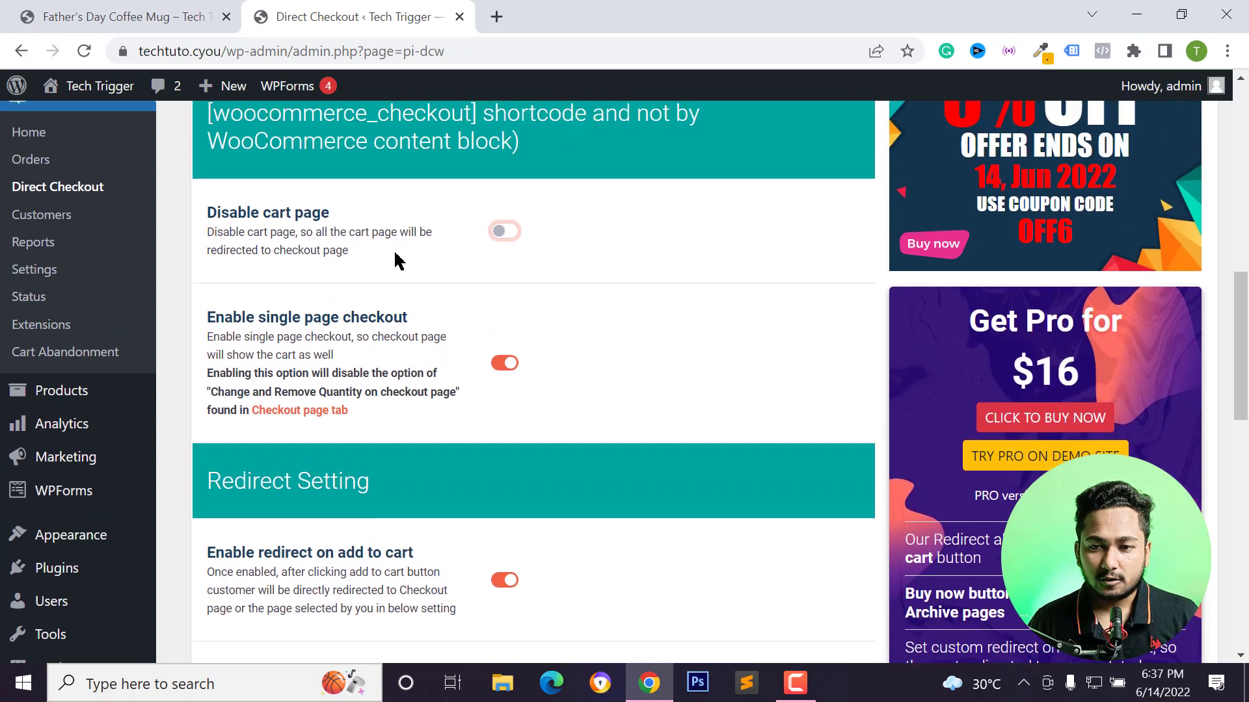
left_click(83, 8)
scroll(571, 376, "down", 1)
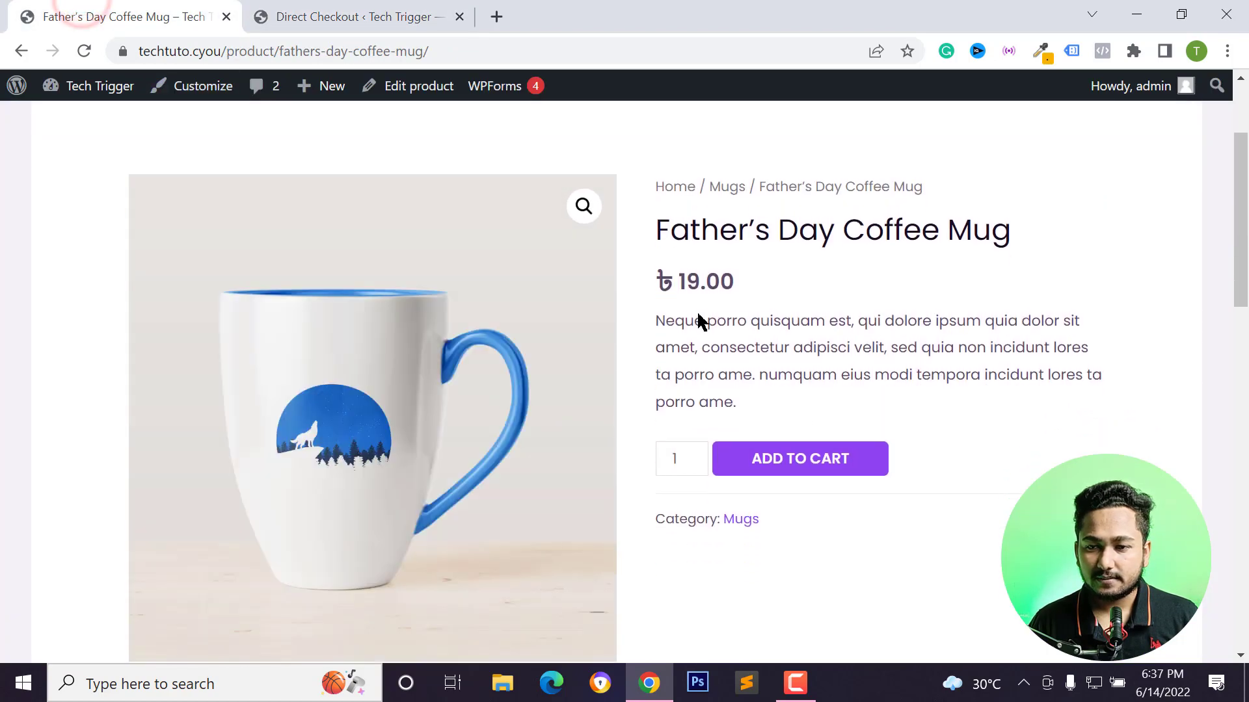
left_click(784, 465)
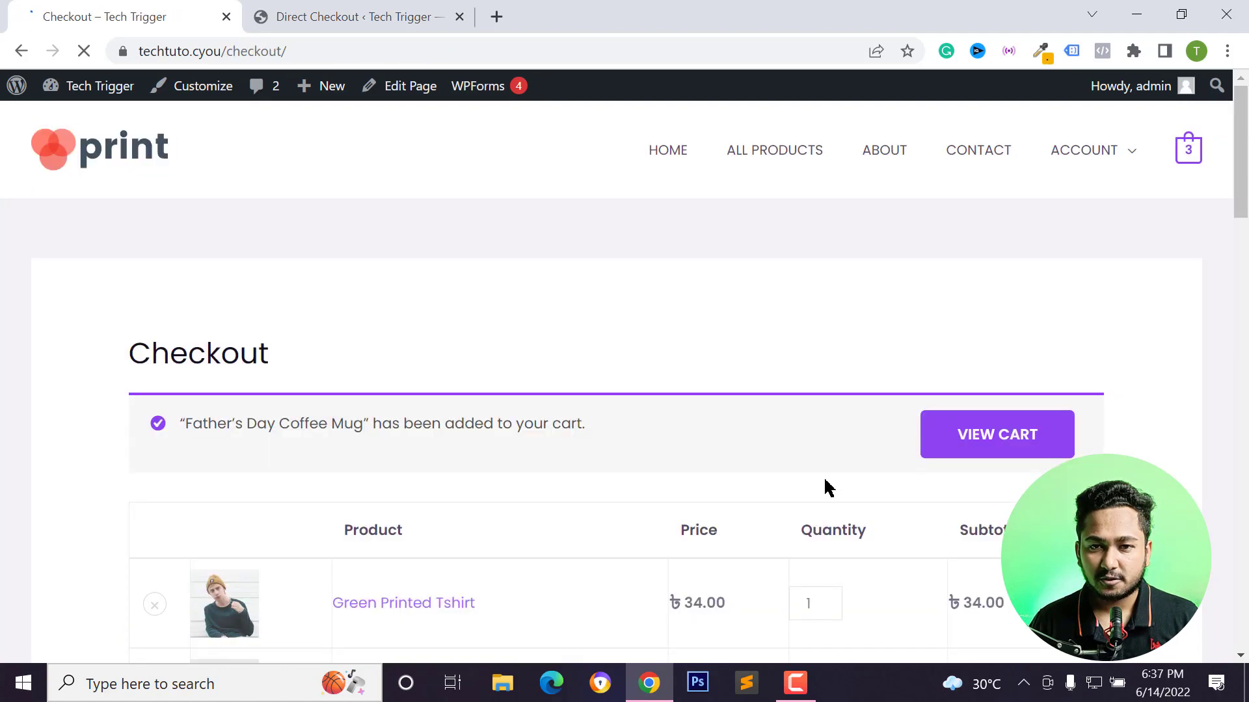
Examine the checkout page's cart items, billing details form and order summary.
scroll(446, 369, "down", 3)
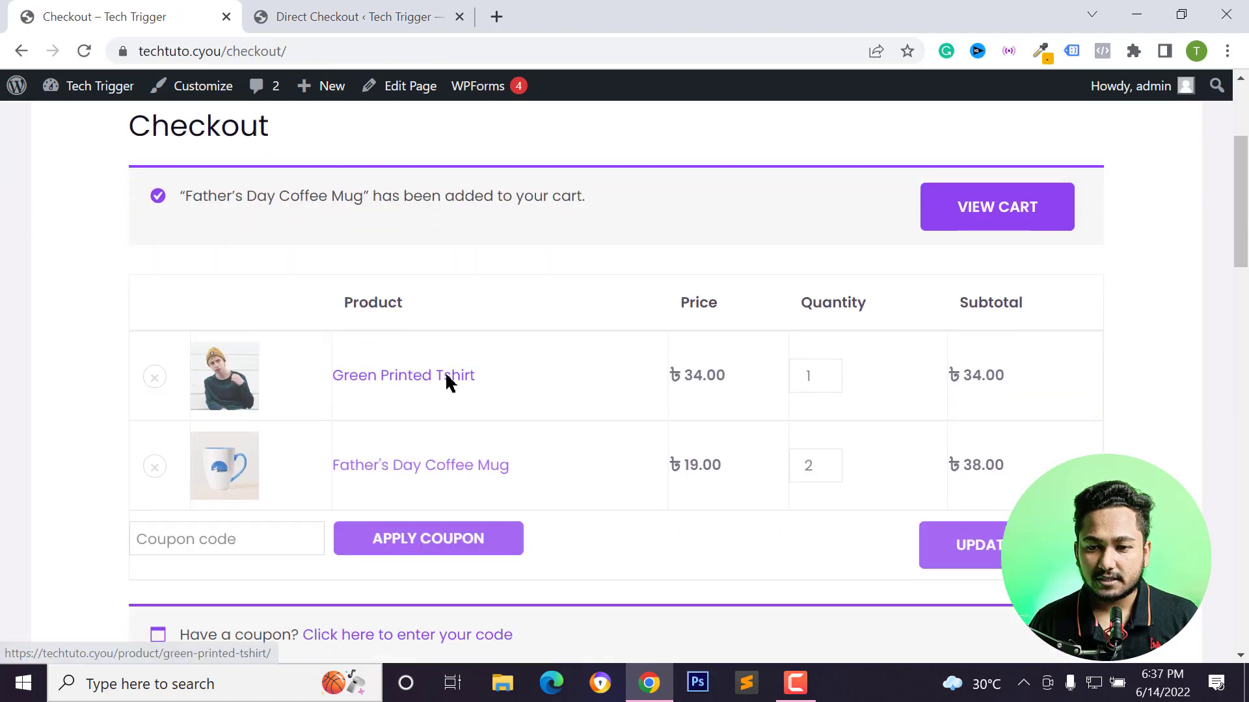
scroll(140, 189, "up", 3)
scroll(220, 256, "down", 3)
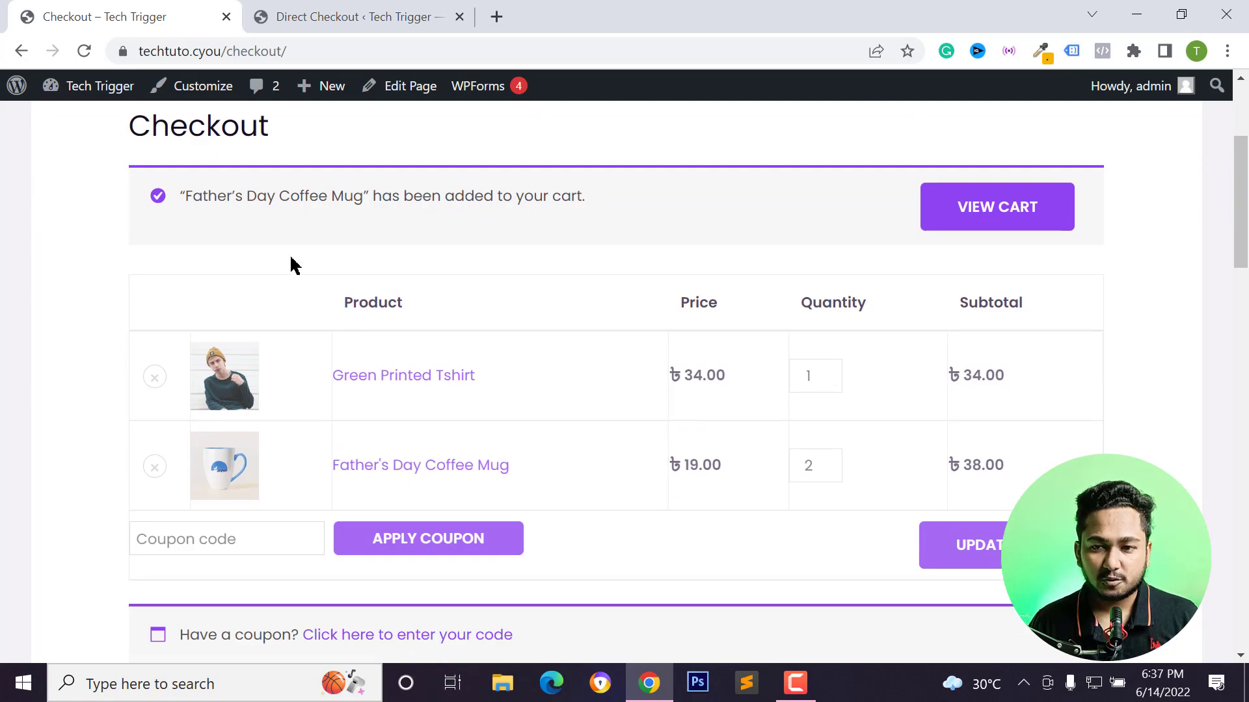
scroll(321, 277, "down", 2)
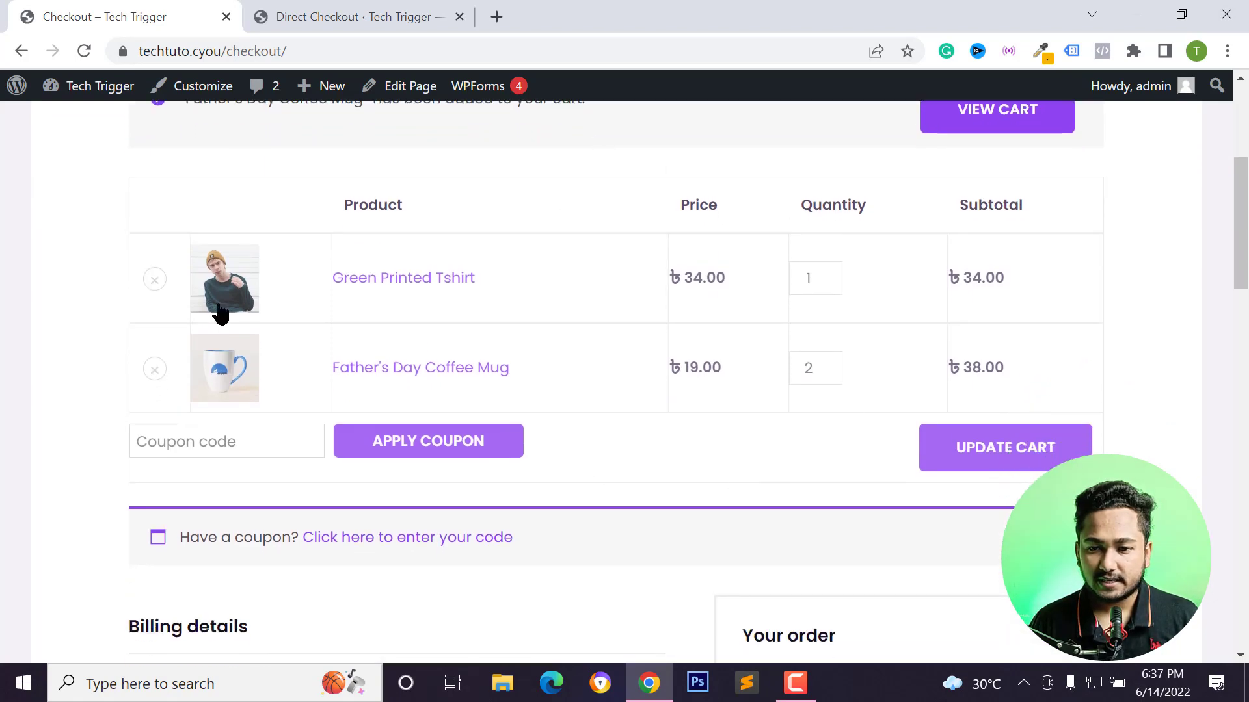
scroll(549, 357, "down", 2)
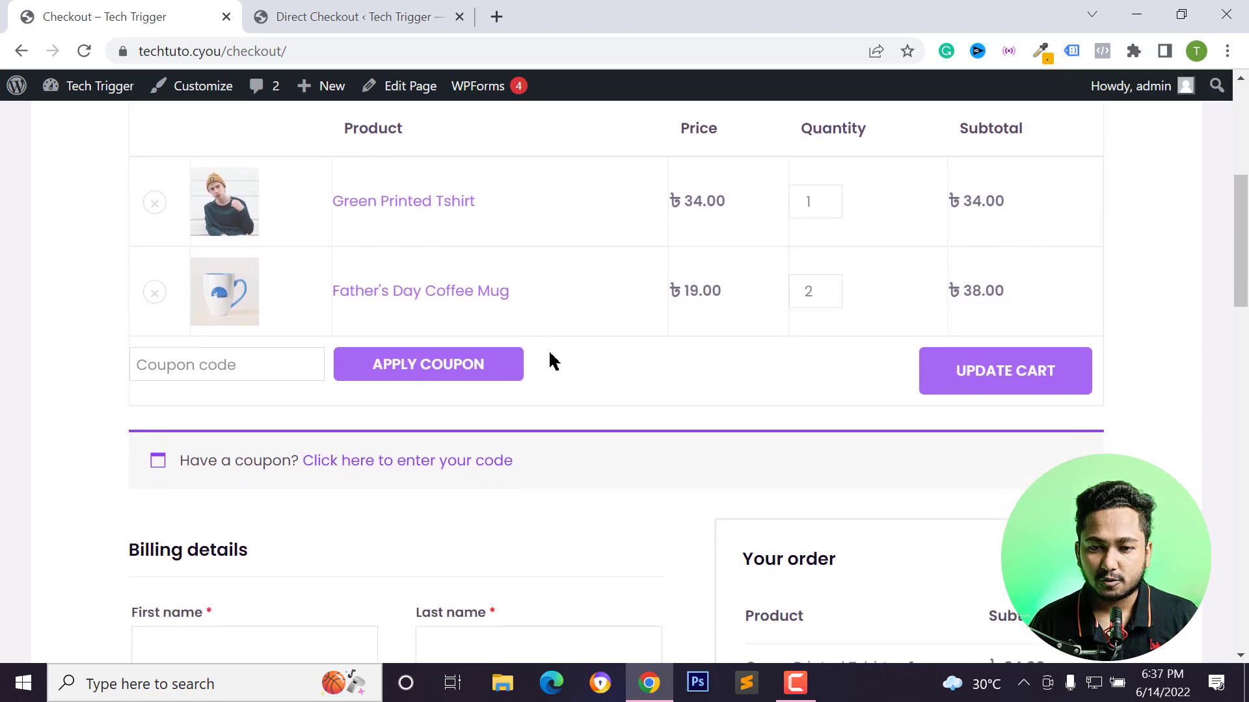
scroll(242, 224, "up", 3)
scroll(505, 296, "down", 10)
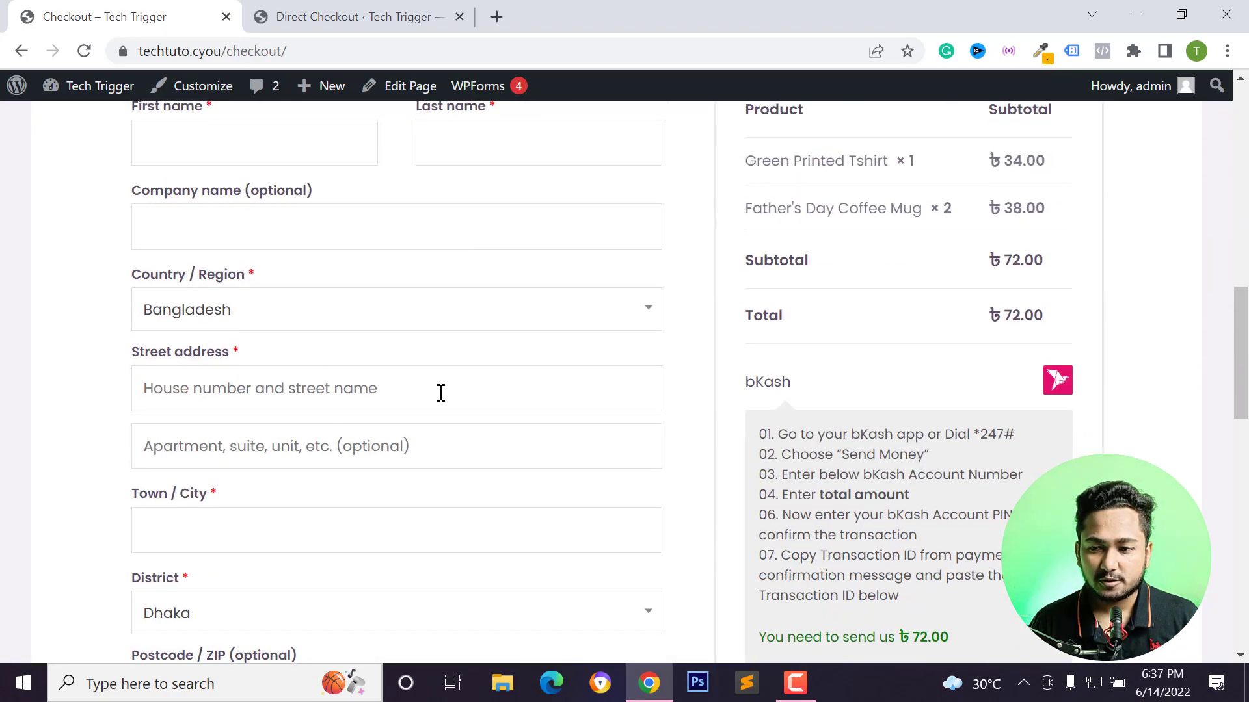
scroll(265, 318, "up", 3)
scroll(217, 360, "down", 9)
scroll(288, 383, "down", 3)
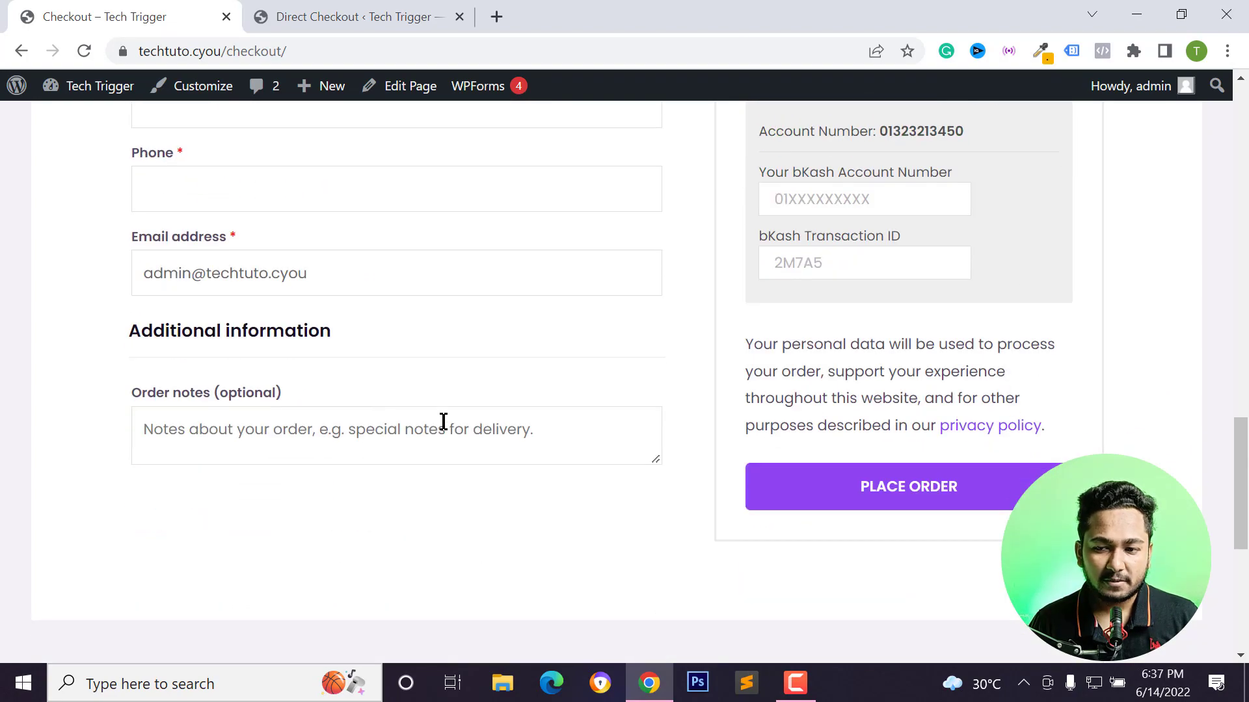
scroll(440, 420, "up", 4)
Back in the Direct Checkout settings, turn off the Enable single page checkout option.
key("ctrl+Tab")
scroll(342, 258, "up", 2)
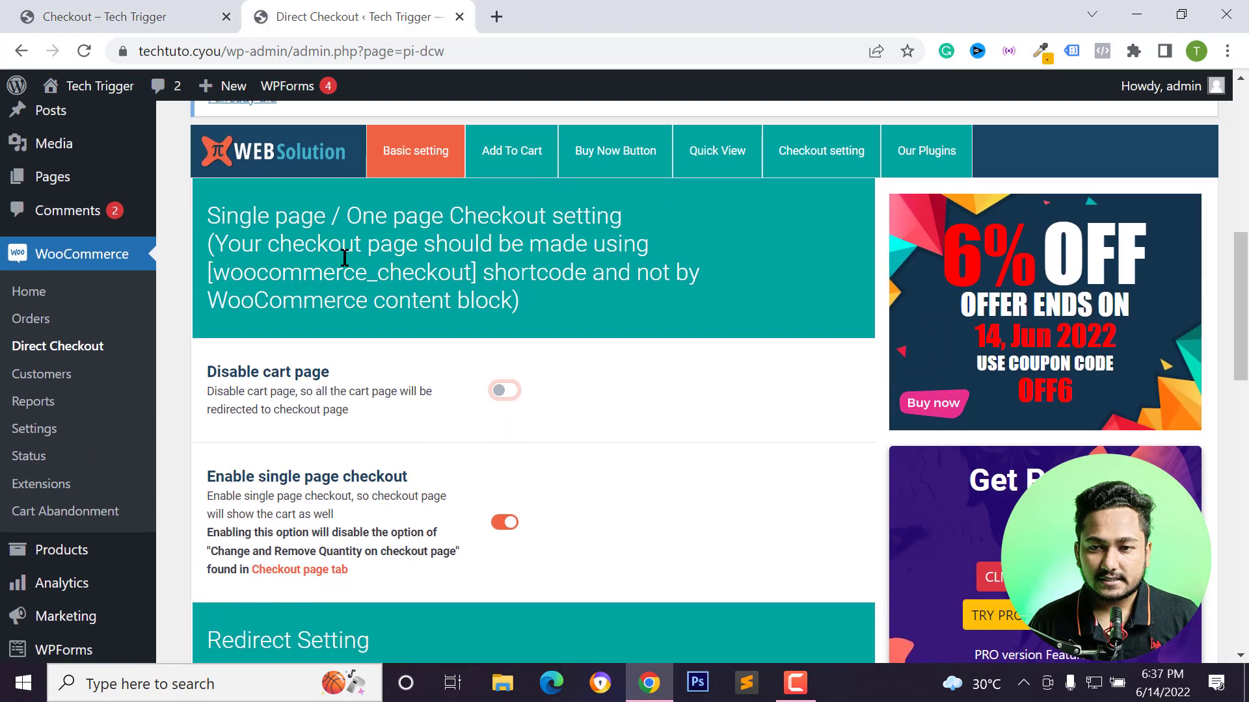
scroll(469, 413, "down", 3)
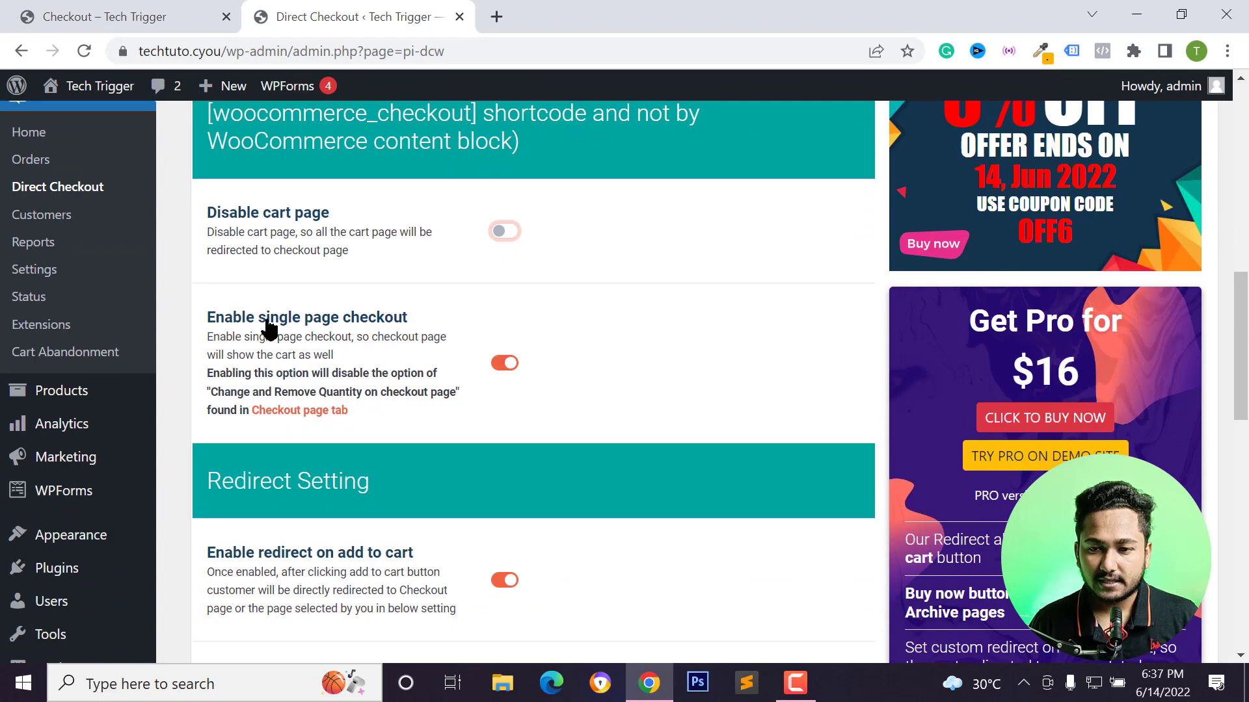
left_click(508, 364)
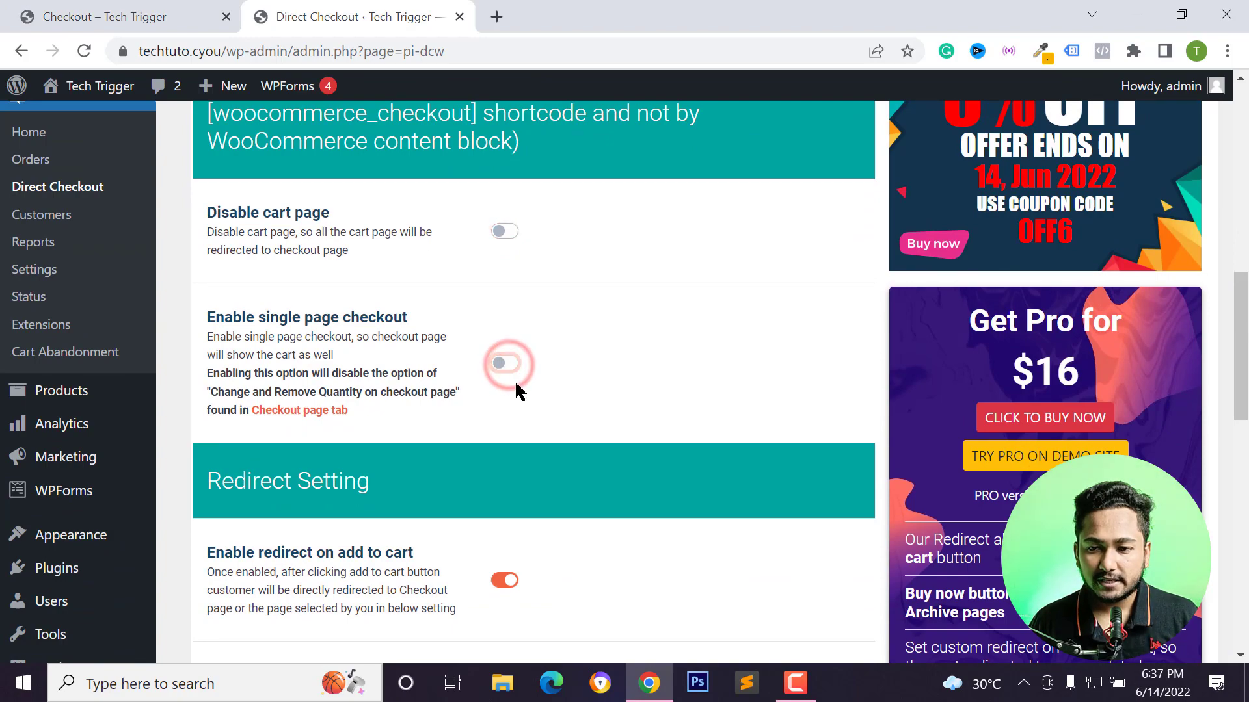
Save the Direct Checkout options.
scroll(530, 416, "down", 12)
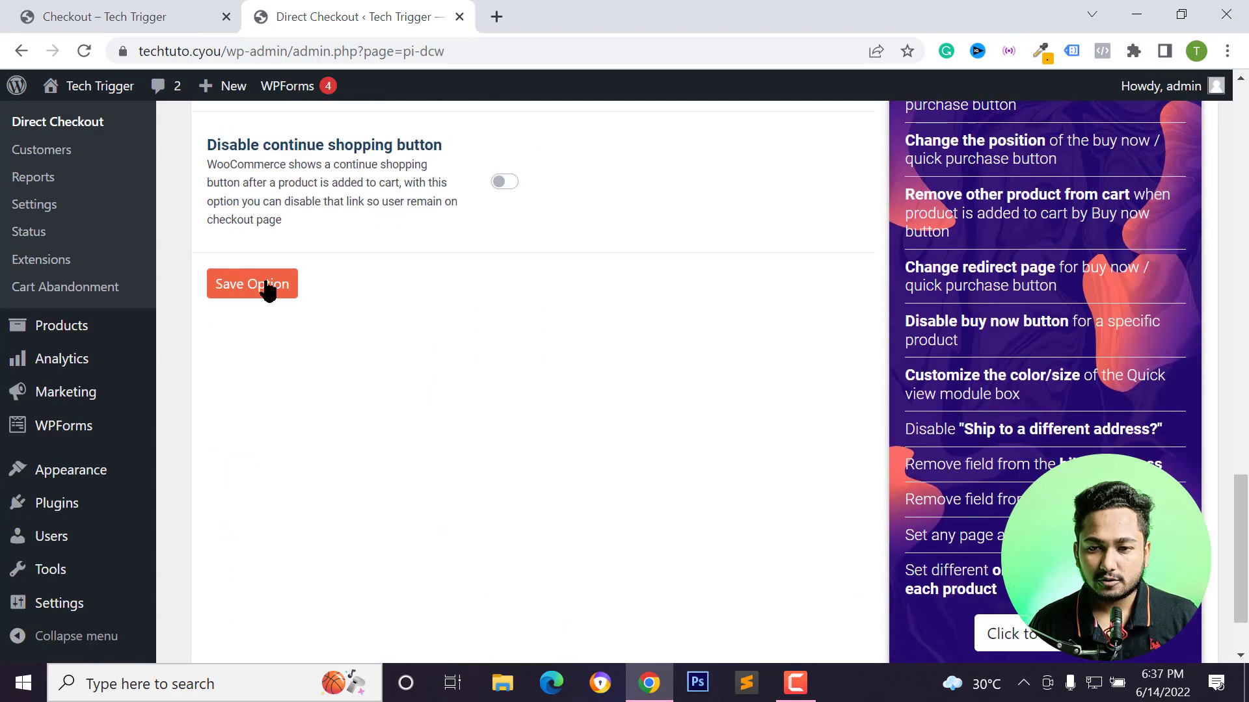
left_click(268, 291)
scroll(521, 414, "up", 12)
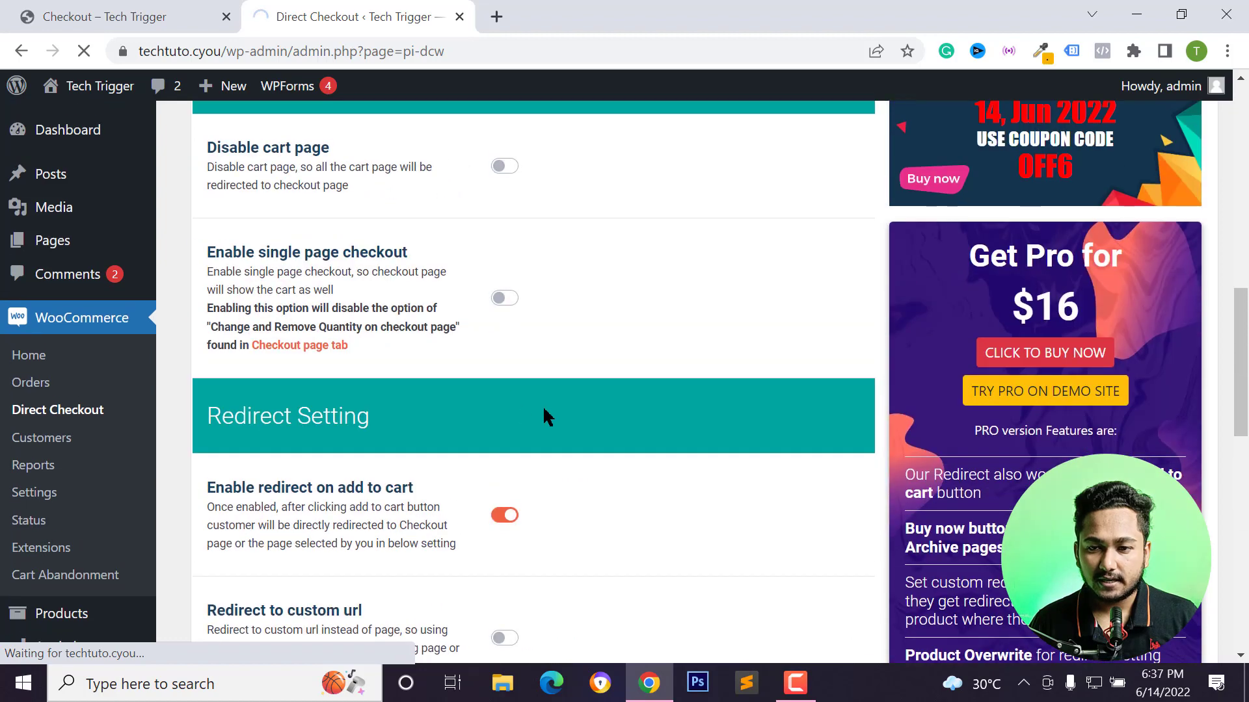
Reload the storefront checkout page and review its layout.
left_click(104, 16)
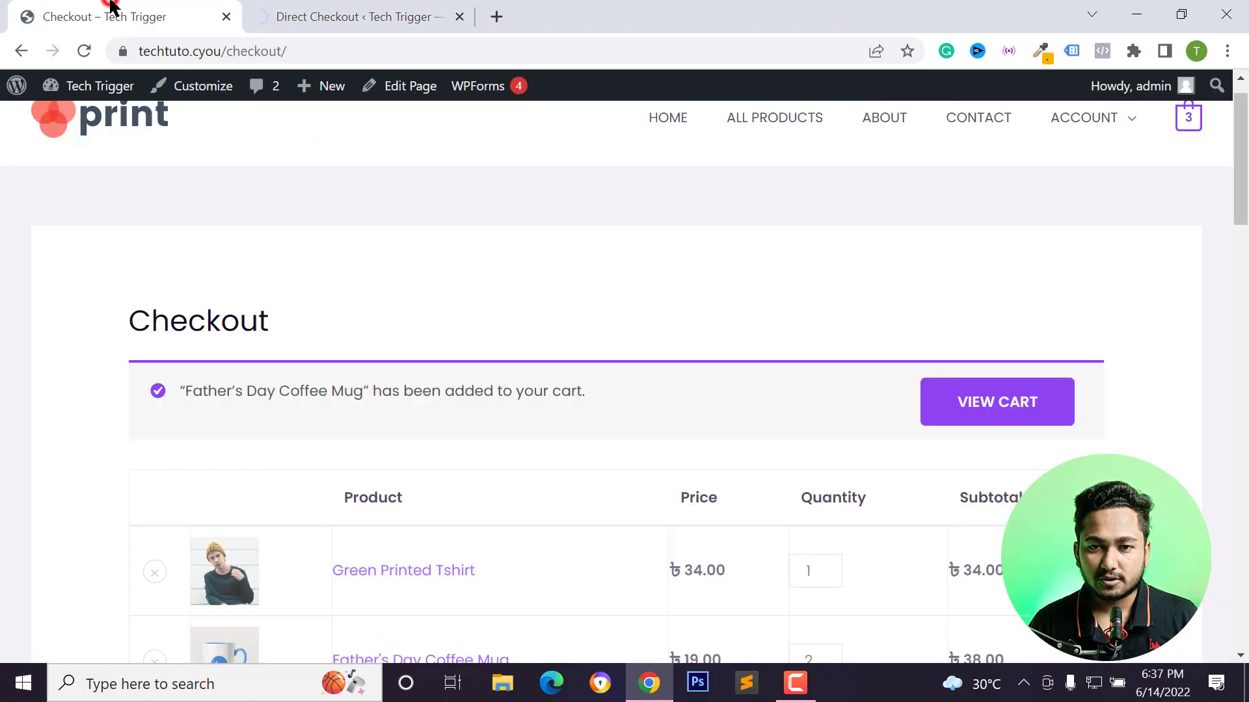
left_click(84, 52)
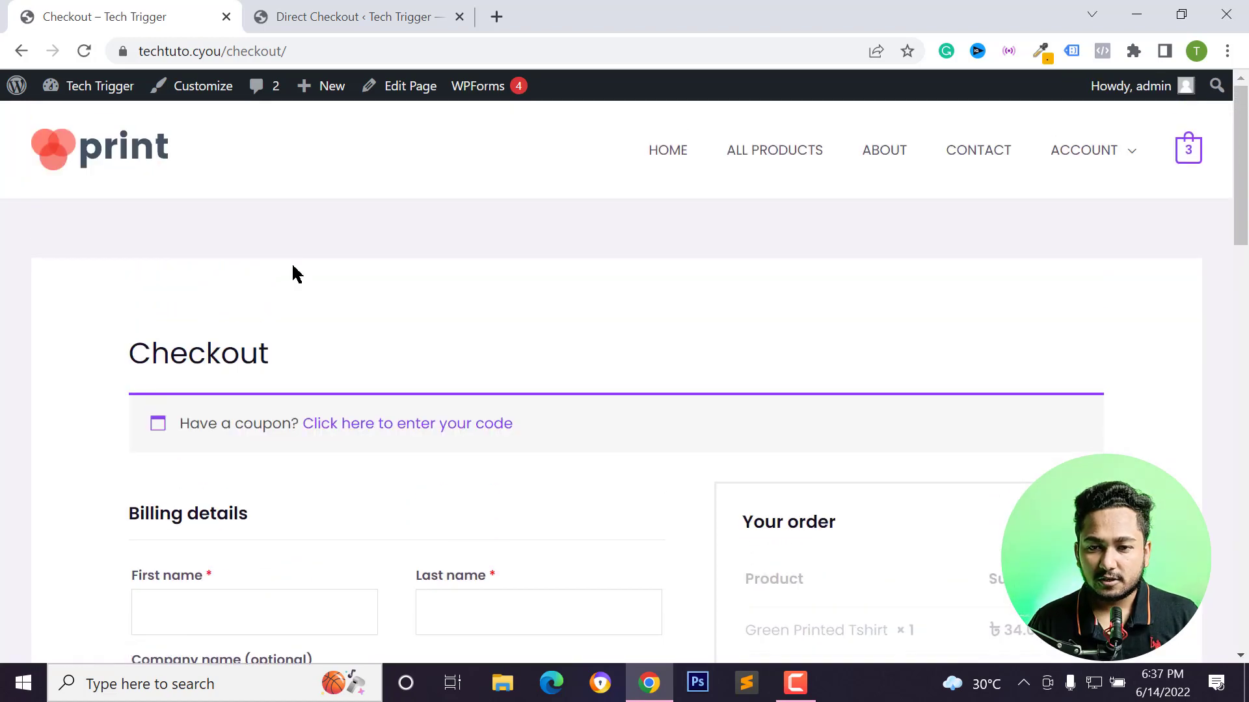
scroll(734, 387, "down", 2)
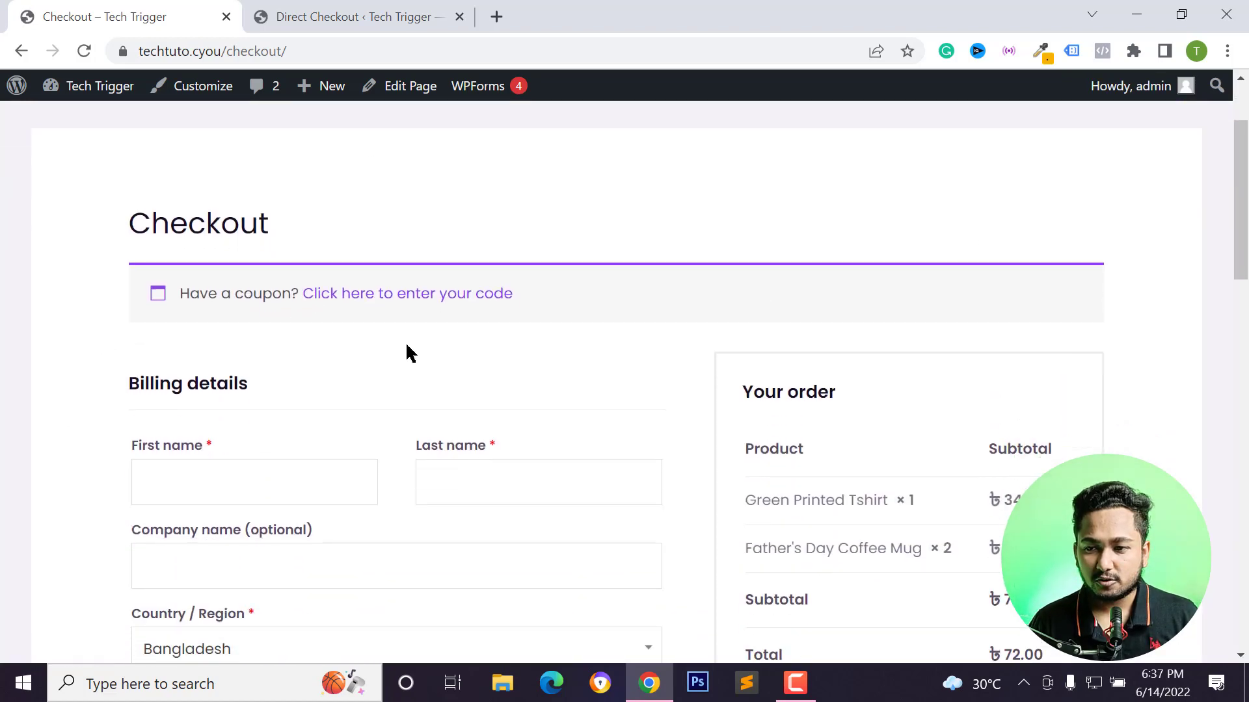
scroll(442, 327, "down", 2)
scroll(552, 363, "up", 4)
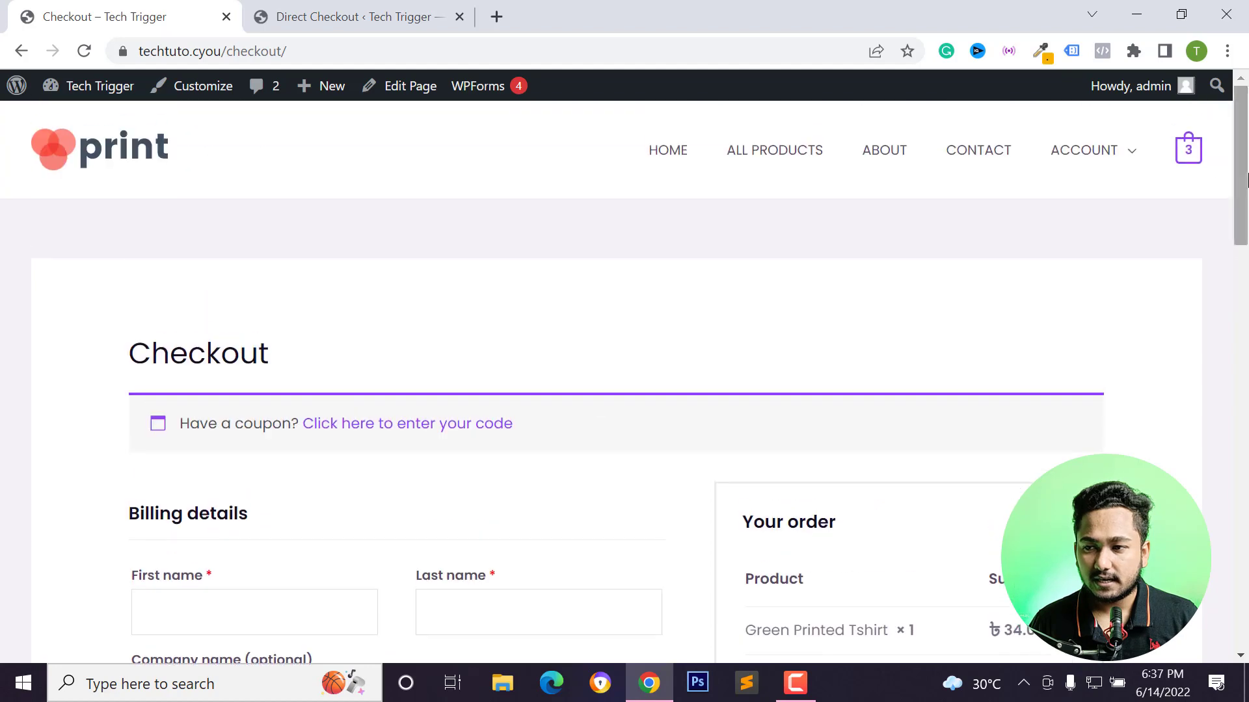
Open the cart page from the storefront's cart icon and review its items.
left_click(1185, 156)
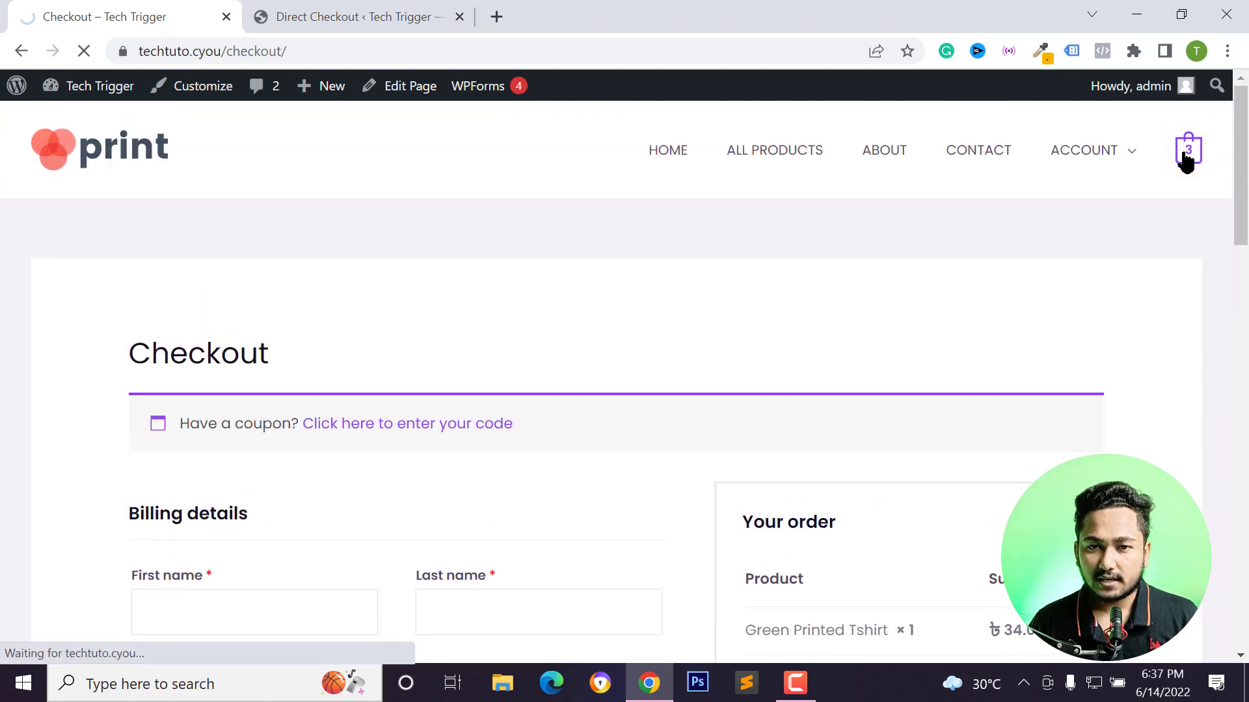
scroll(696, 467, "down", 1)
scroll(696, 467, "down", 3)
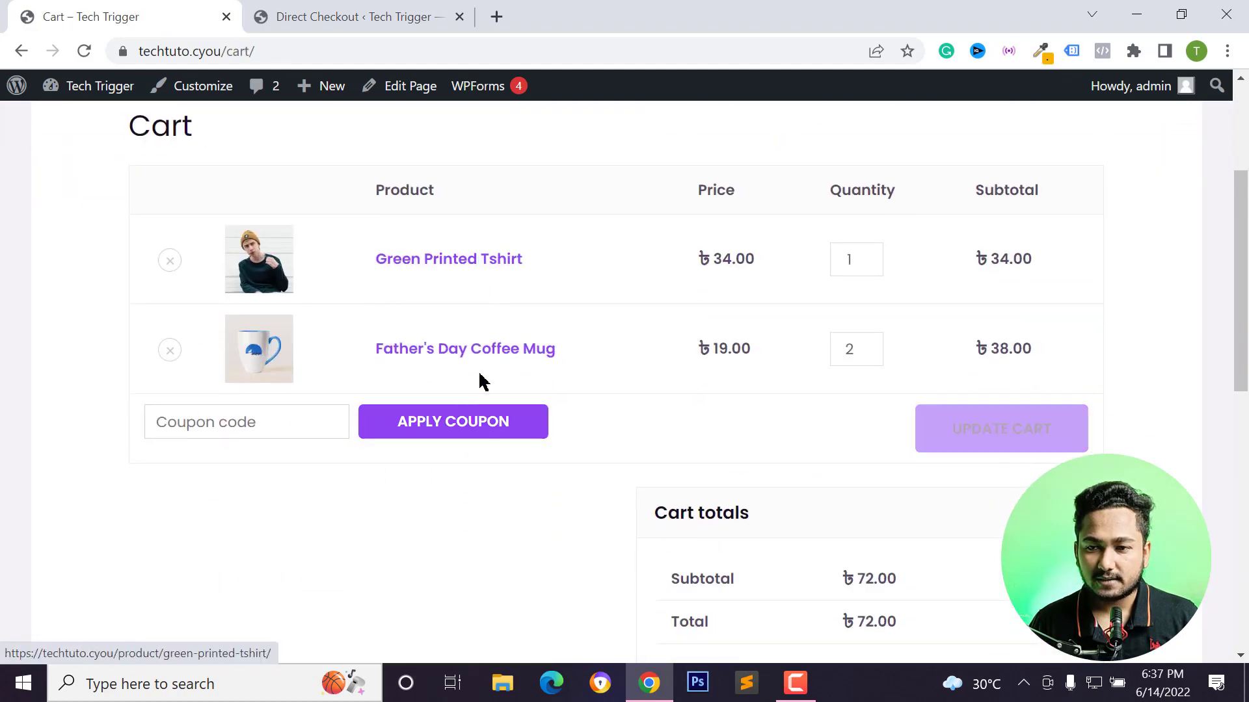
left_click(294, 12)
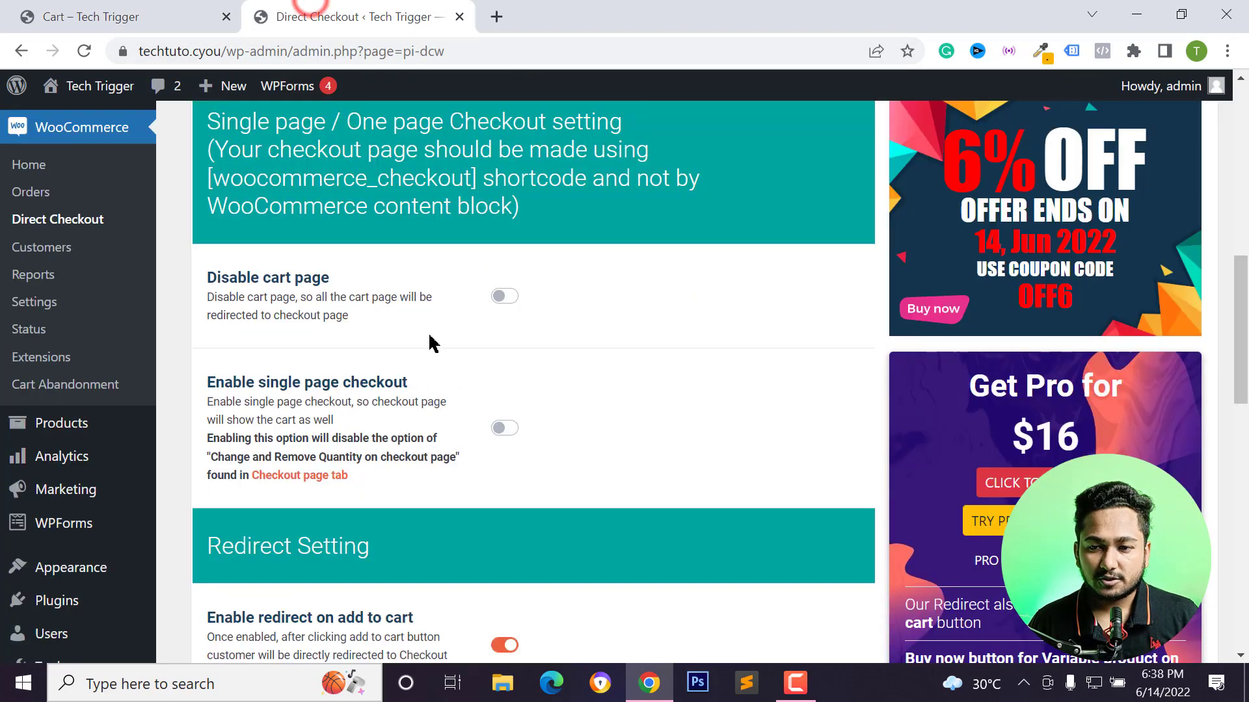
Switch the Disable cart page option on and back off, then examine the Enable redirect on add to cart description.
left_click(504, 298)
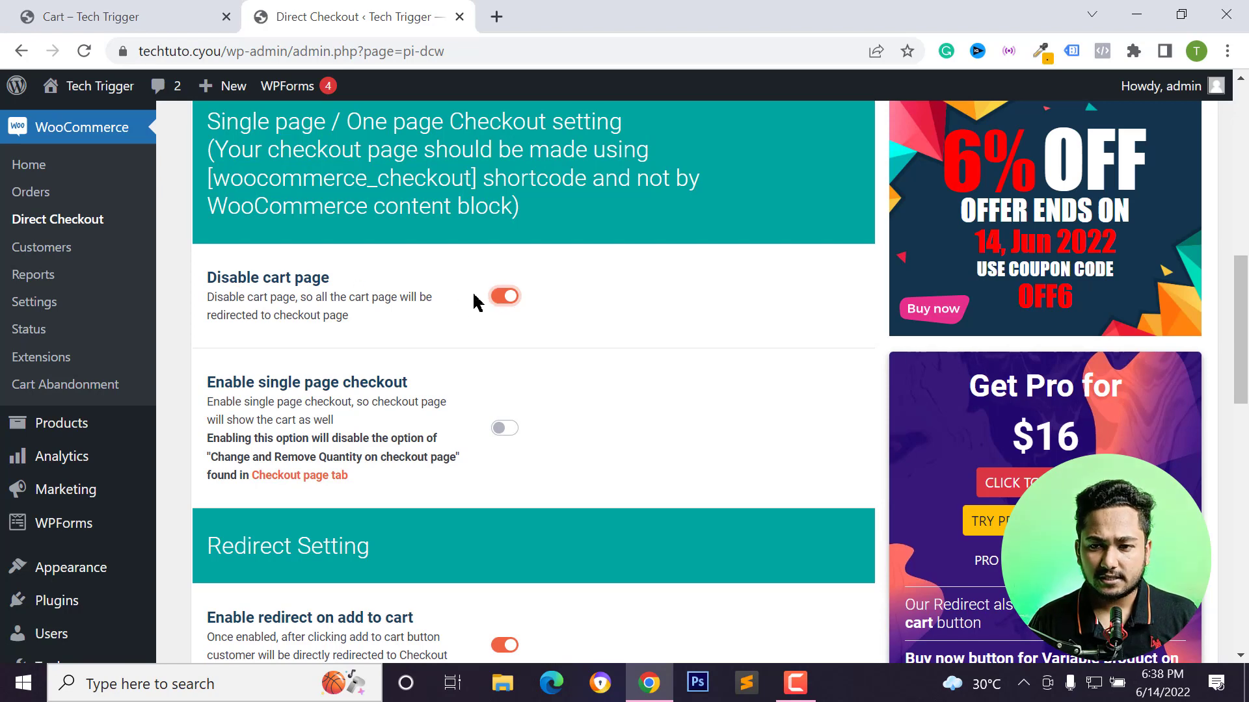
left_click(507, 297)
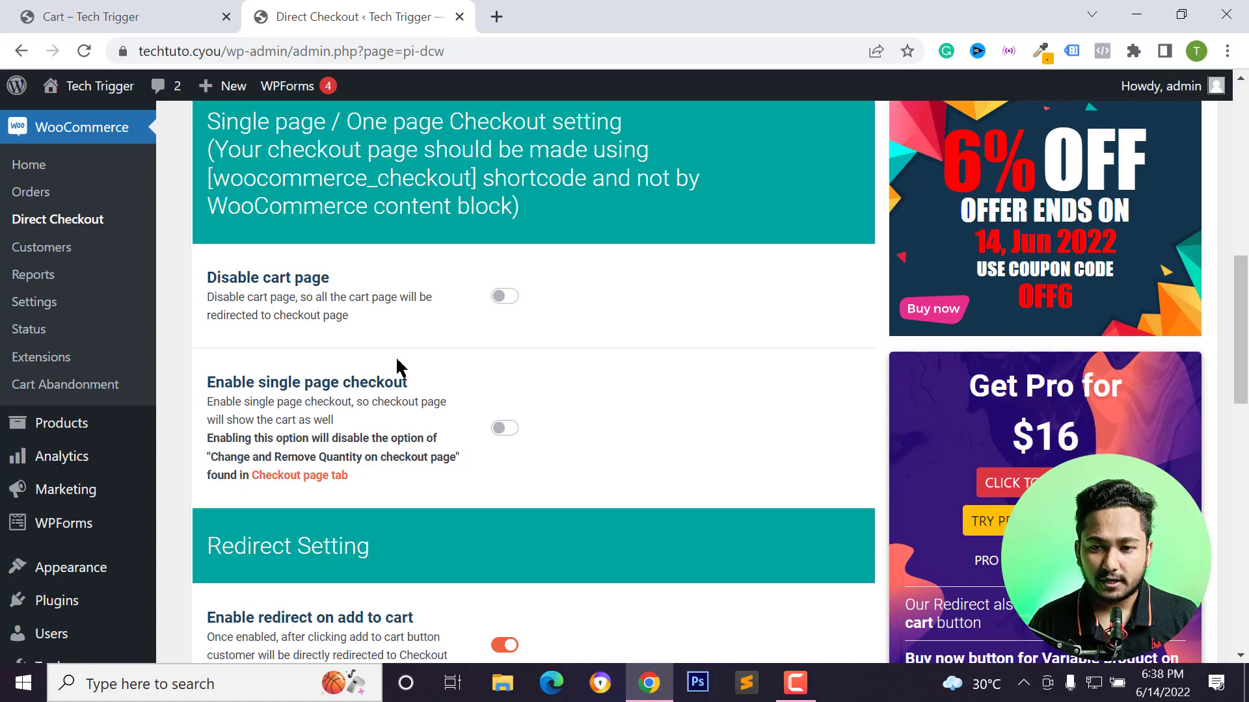
scroll(437, 354, "down", 6)
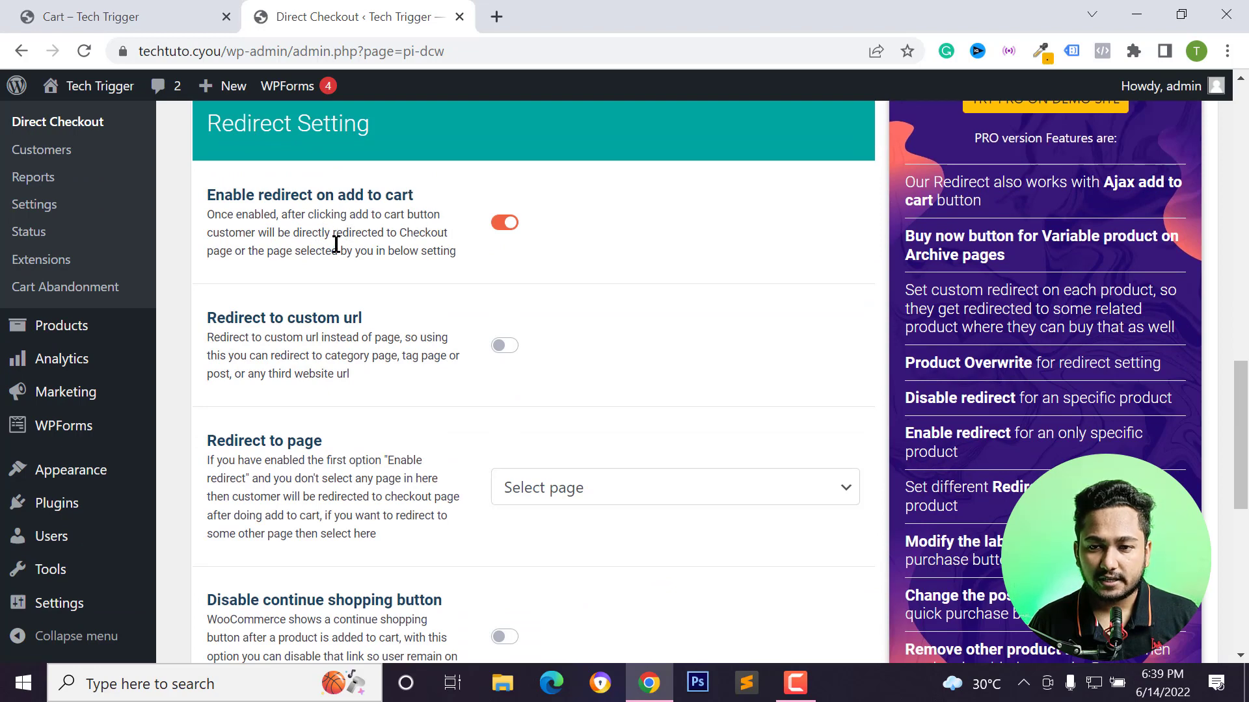
left_click_drag(335, 236, 466, 238)
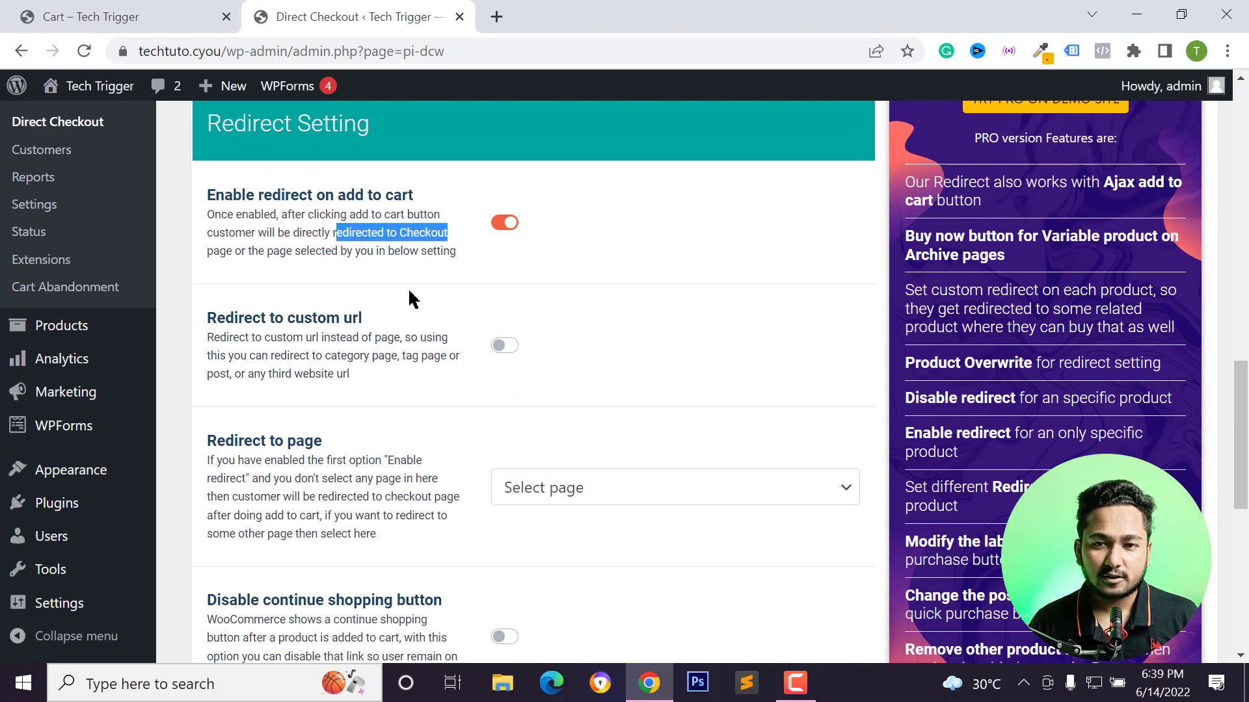
On the storefront, open the Father's Day Coffee Mug product page and add the mug to the cart.
left_click(152, 21)
left_click(574, 357)
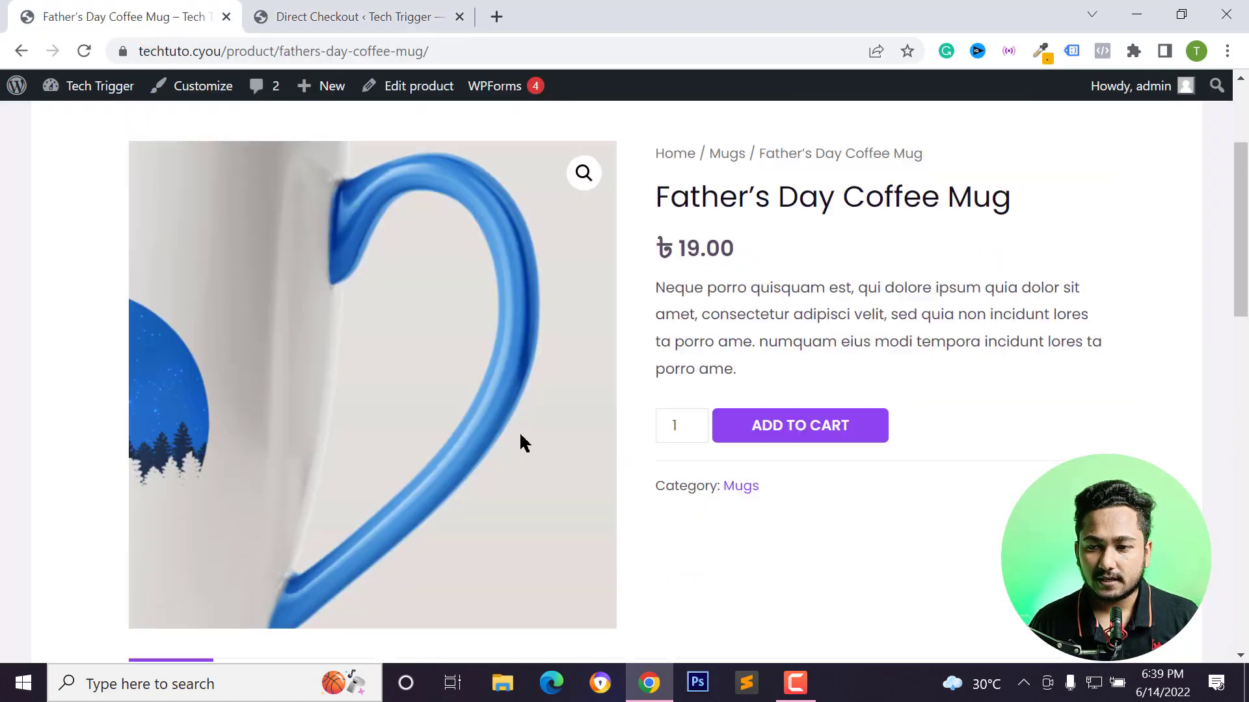
scroll(845, 520, "down", 1)
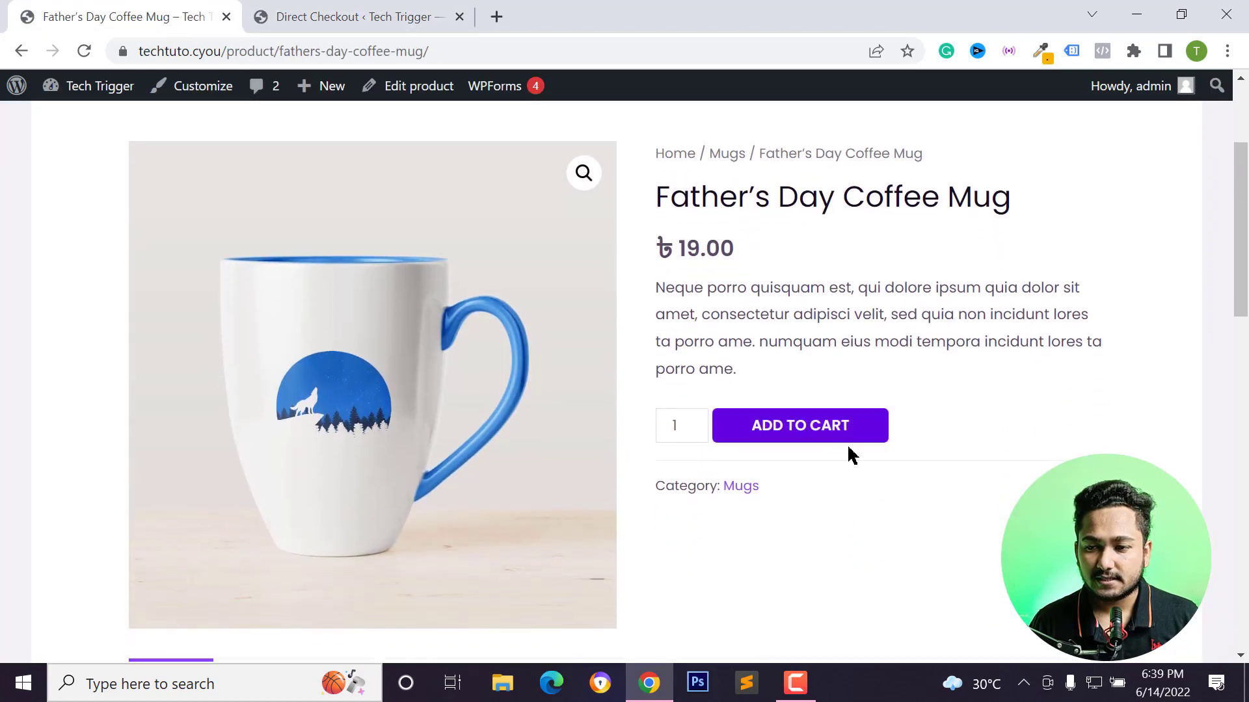
left_click(813, 427)
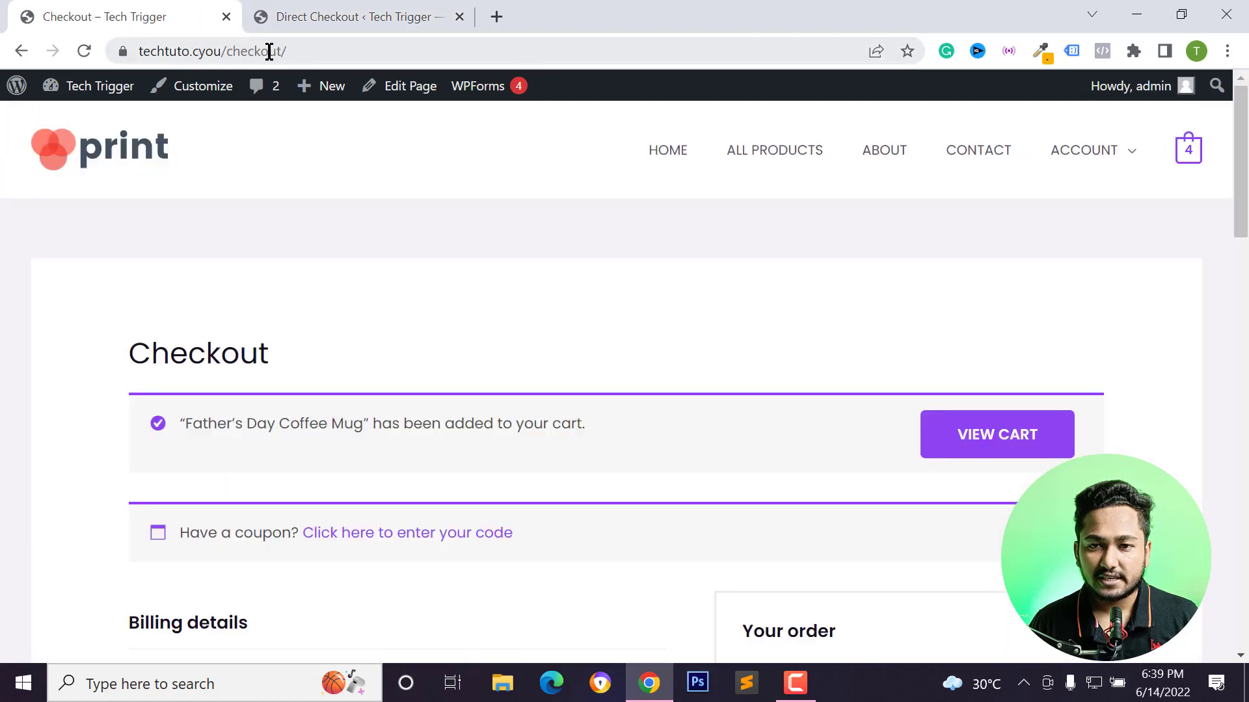
Back in the Direct Checkout settings, turn off Enable redirect on add to cart and save the options.
left_click(303, 12)
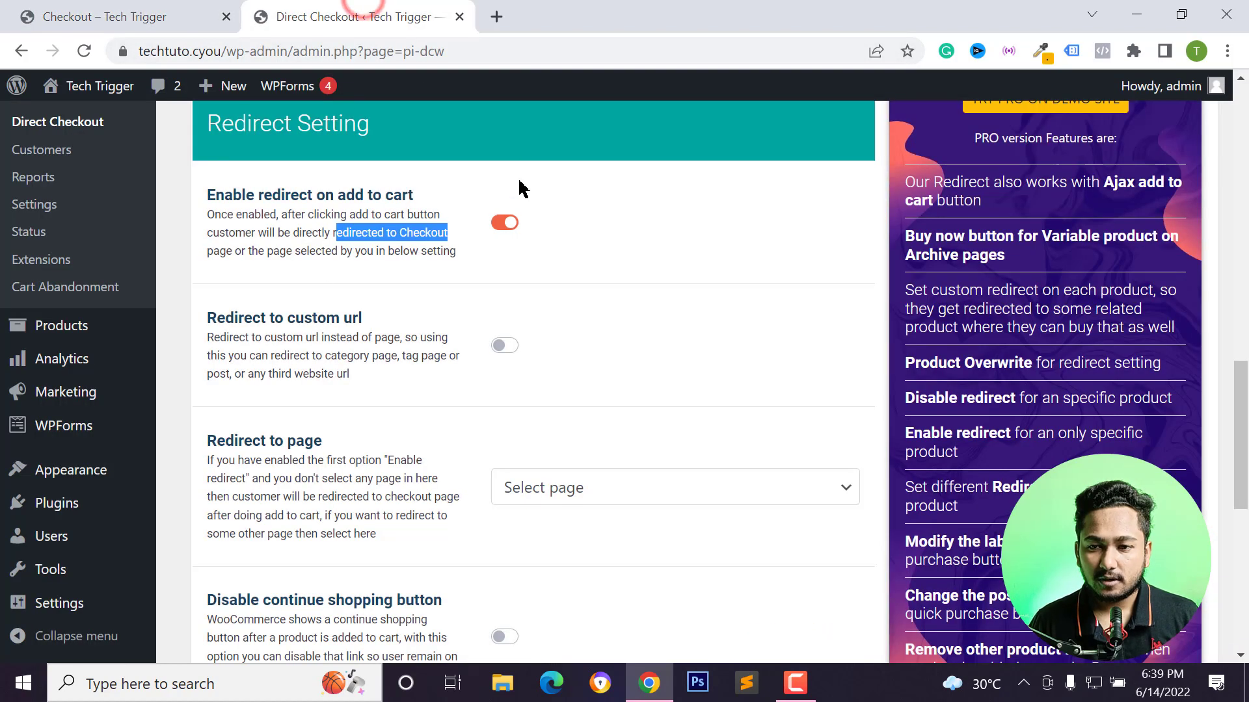
left_click(502, 224)
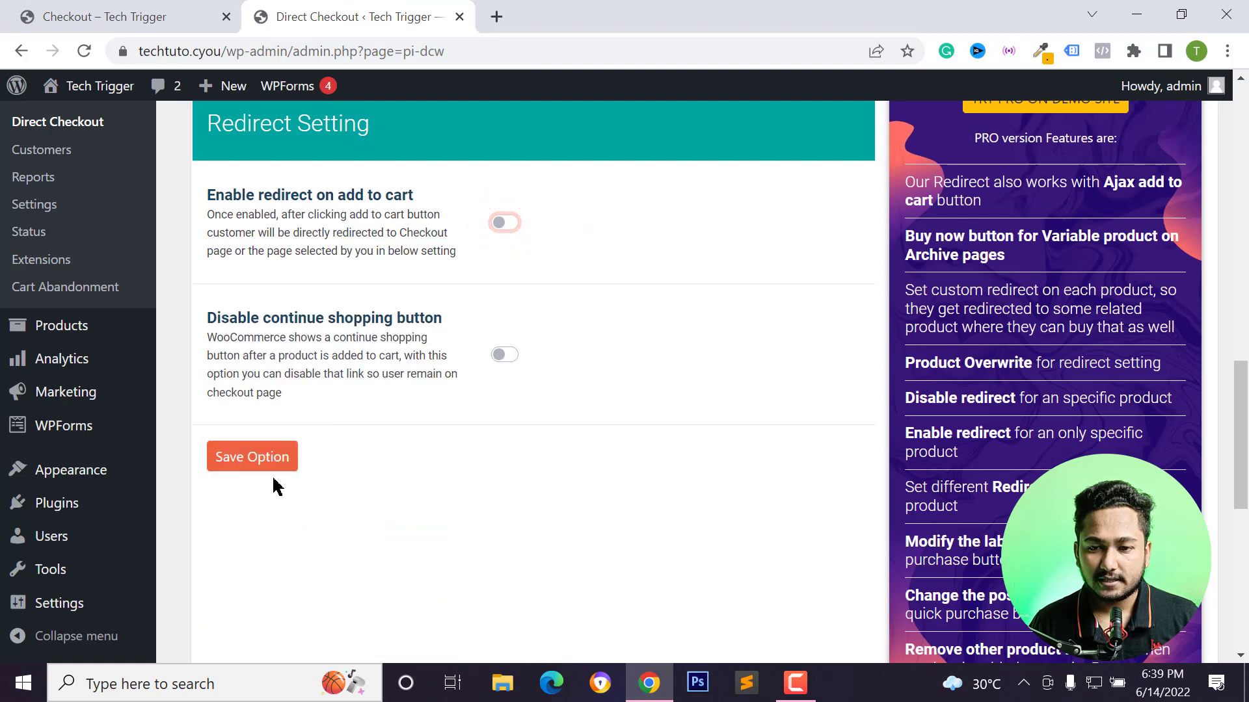
left_click(273, 463)
Return to the mug's product page on the storefront and add it to the cart again.
left_click(108, 13)
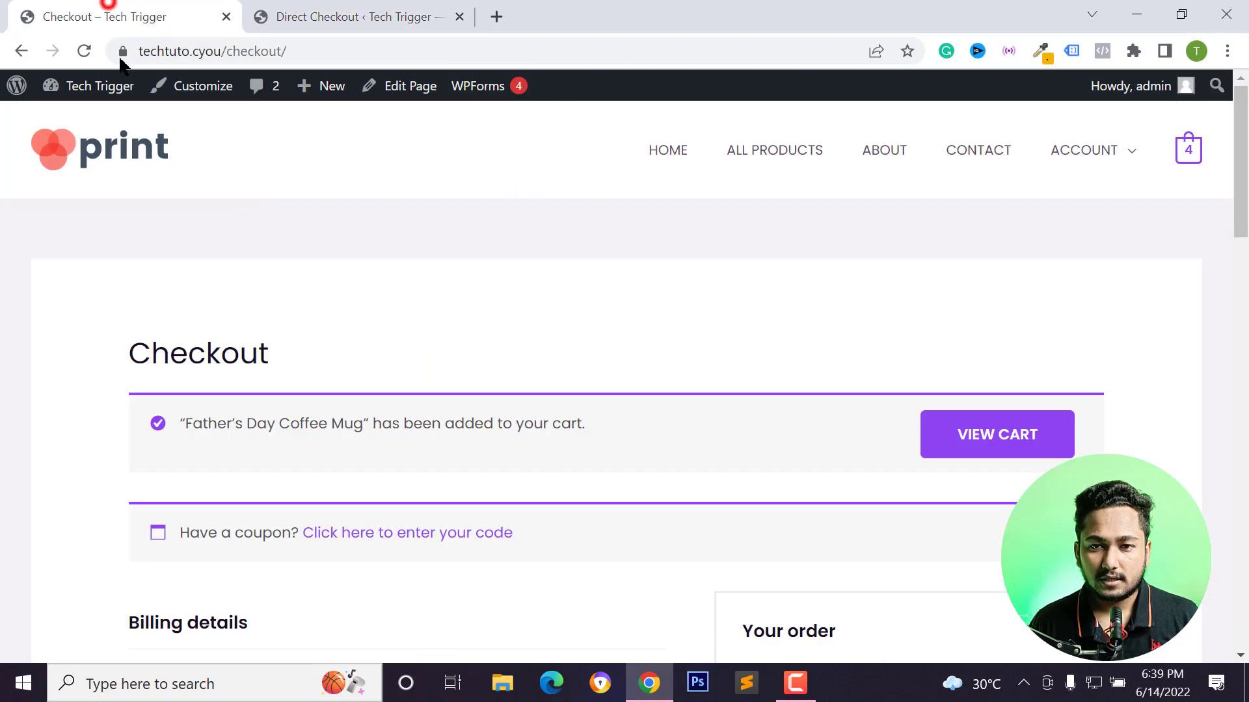
left_click(21, 51)
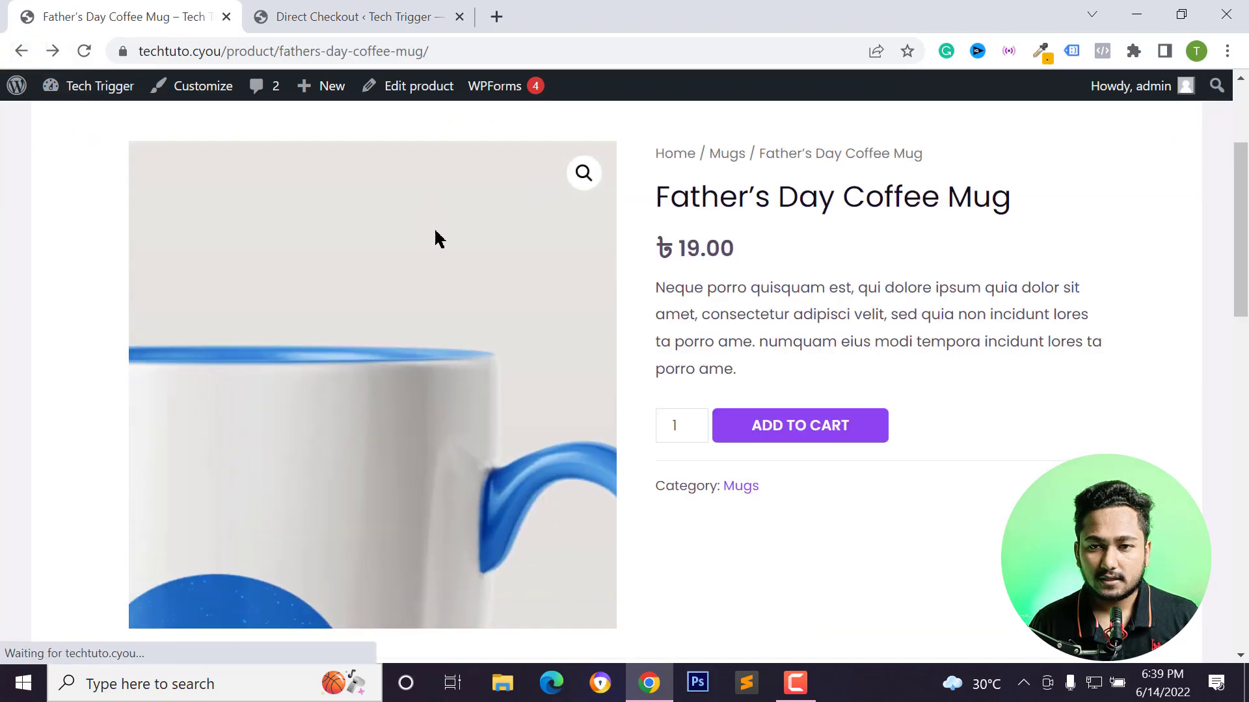
left_click(801, 439)
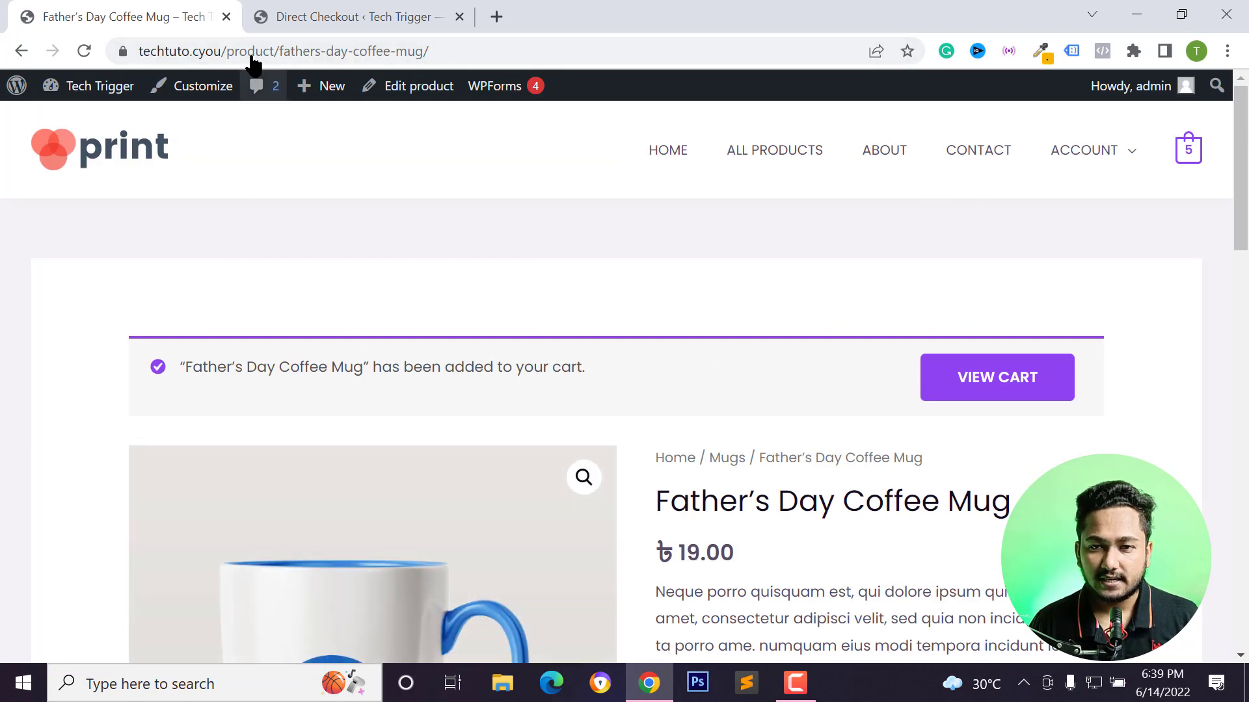
Open the plugin's Add To Cart settings tab and turn on Change Add to cart button text.
left_click(312, 14)
scroll(317, 469, "down", 8)
scroll(321, 493, "down", 4)
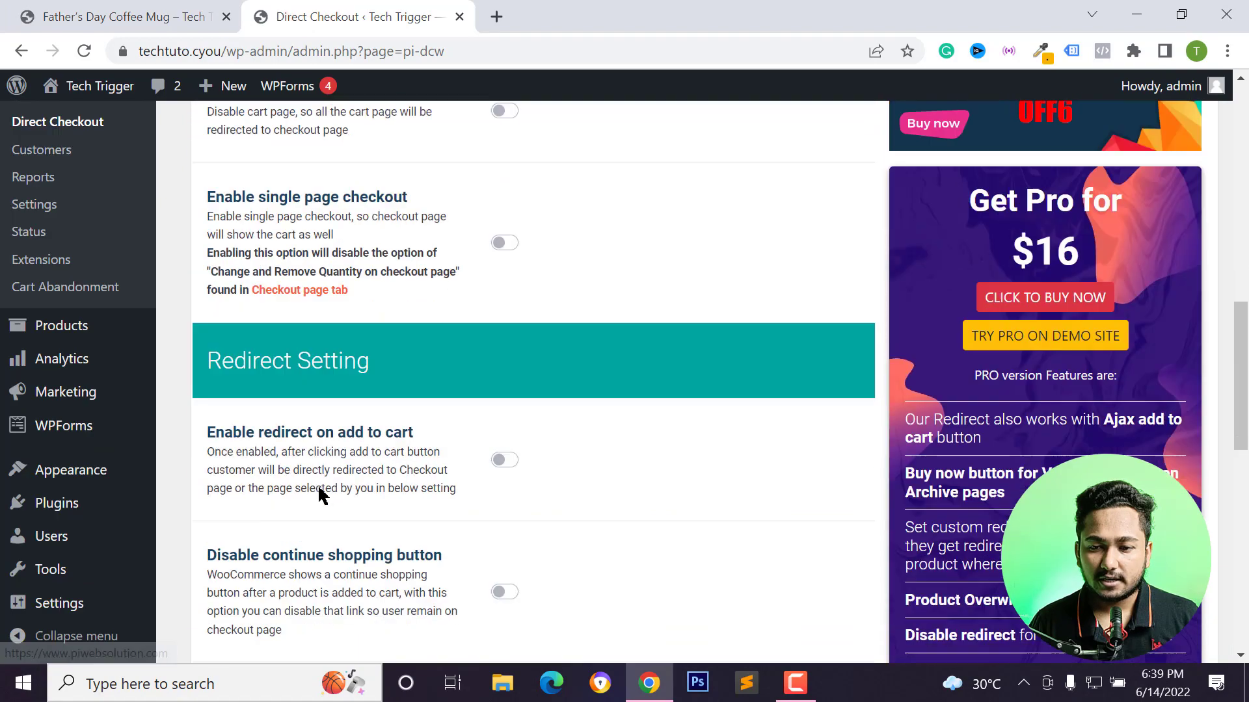
scroll(320, 493, "up", 4)
left_click(512, 187)
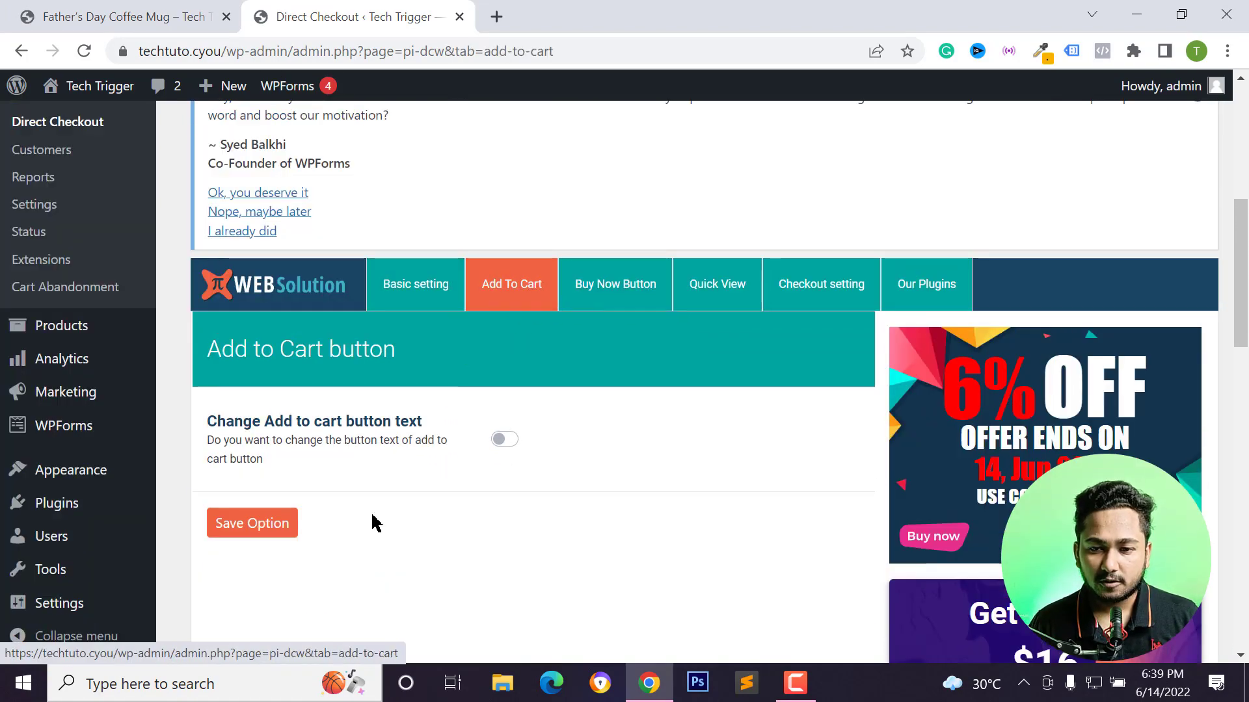
scroll(422, 416, "down", 1)
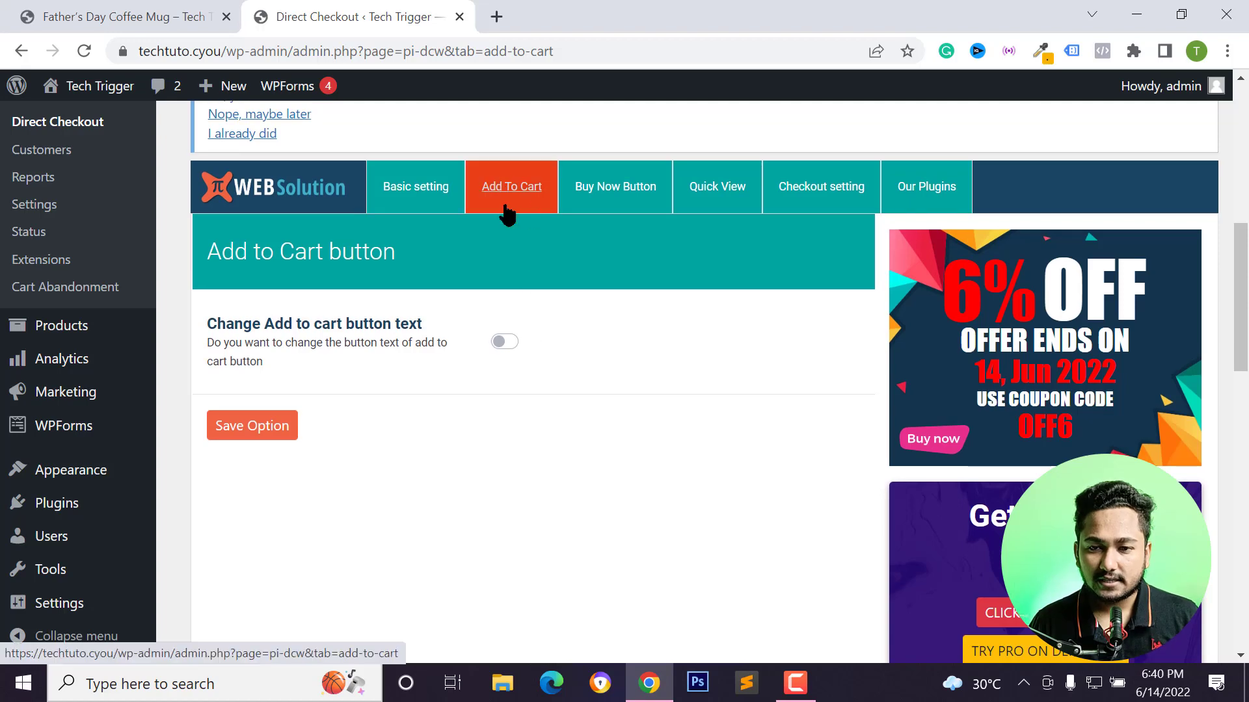
left_click(502, 343)
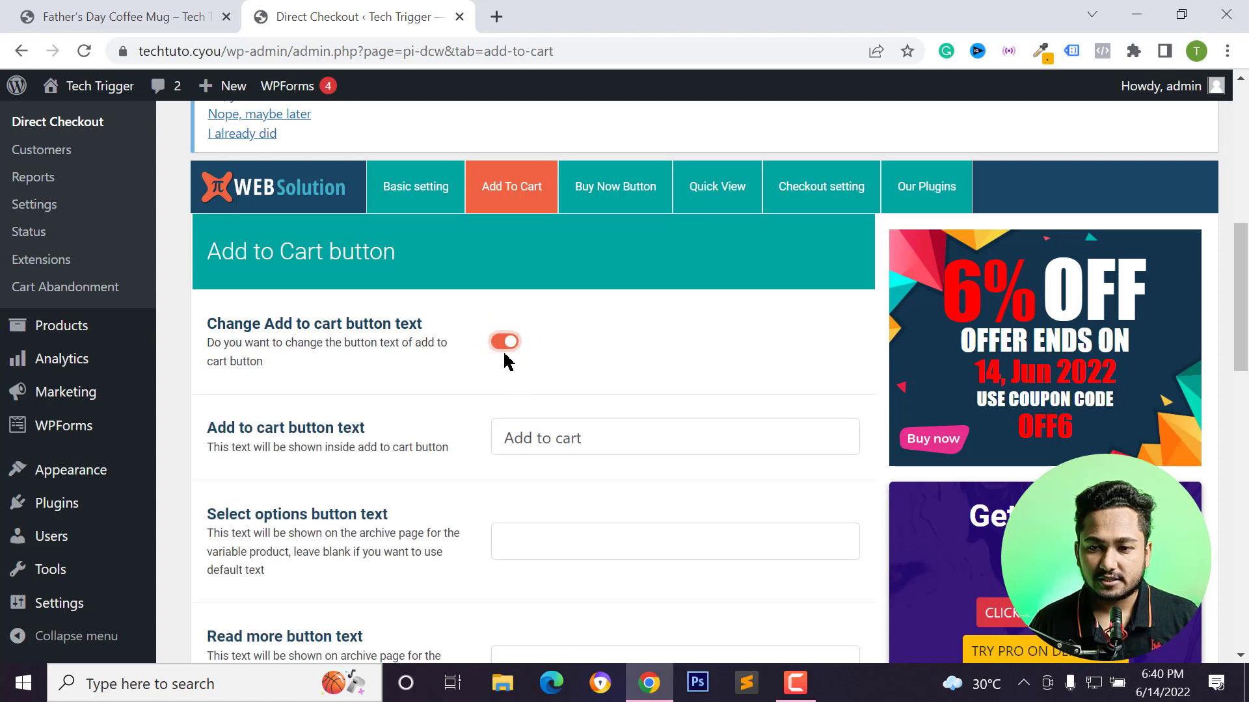
Replace the Add to cart button text with Bu, then switch Change Add to cart button text off again.
scroll(505, 382, "down", 2)
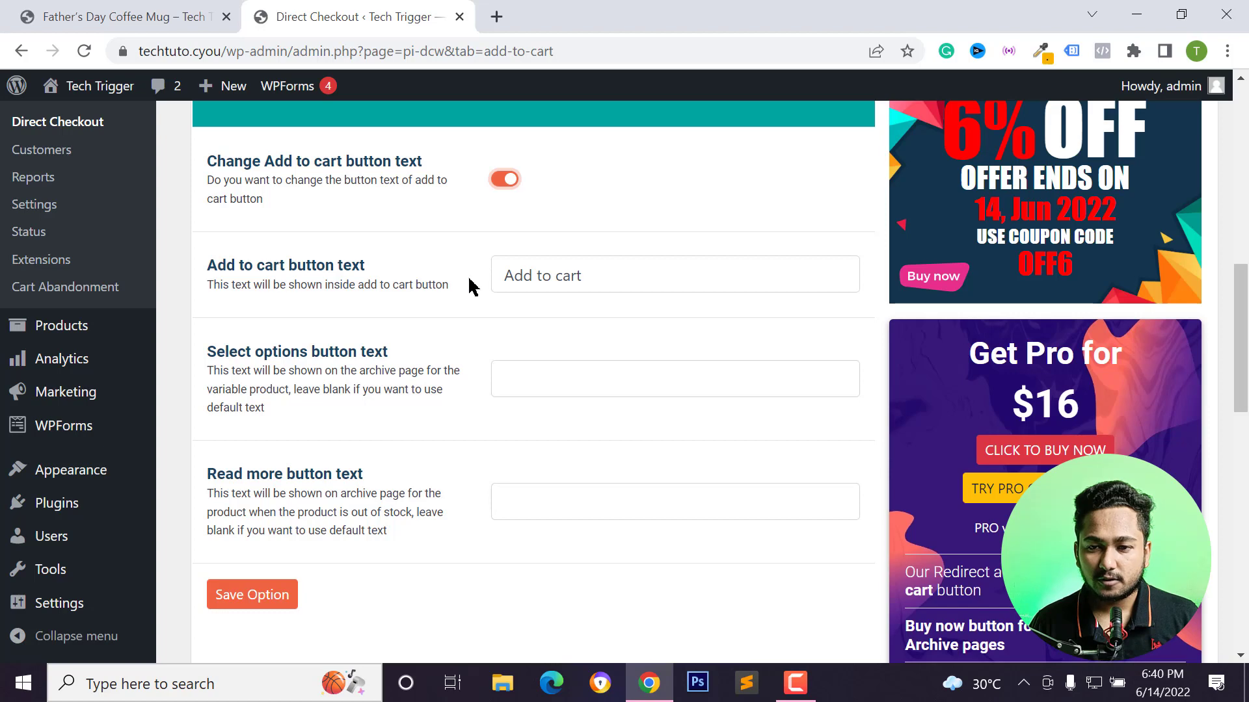
triple_click(607, 273)
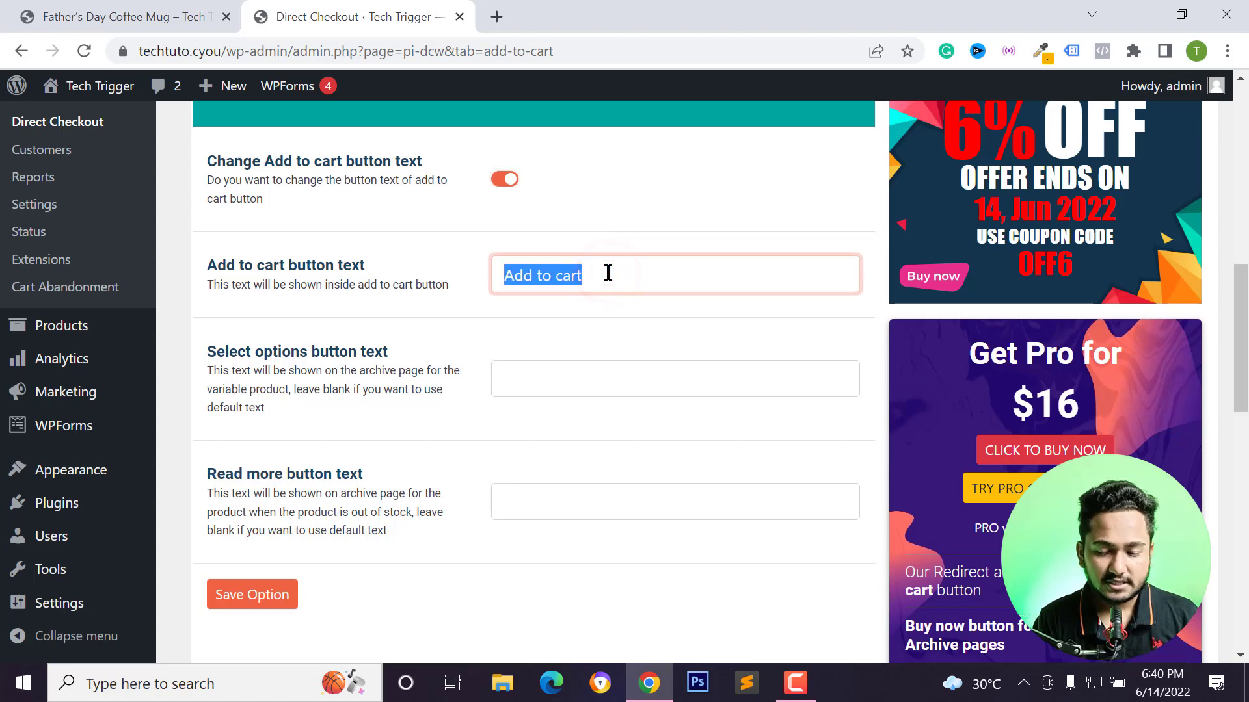
type("Bu")
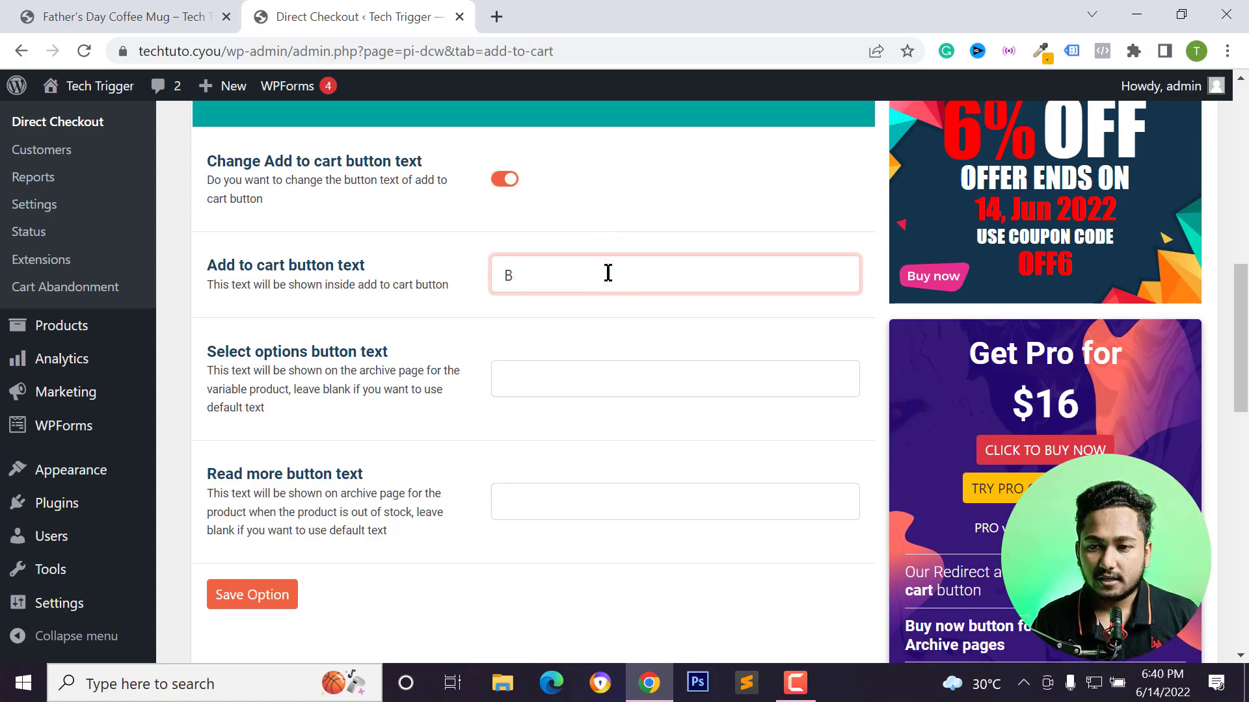
left_click(495, 174)
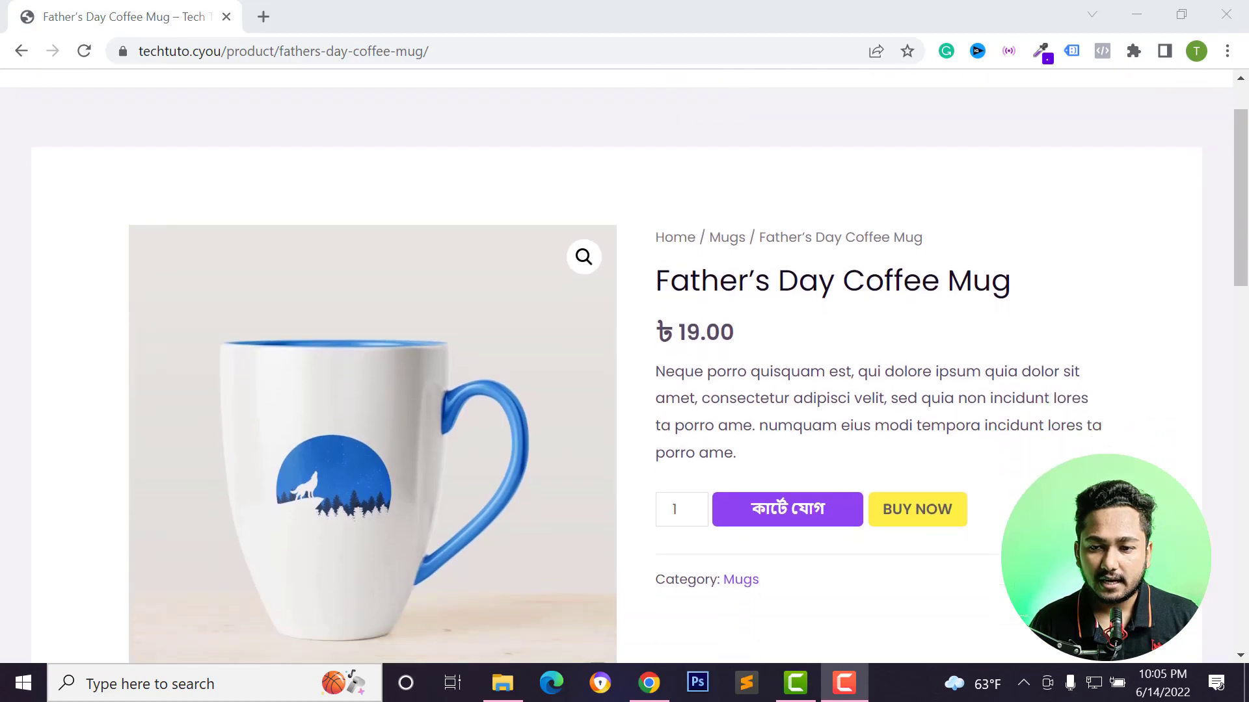
Open the Buy Now Button settings tab and enable the Buy now button on product page.
scroll(796, 504, "down", 1)
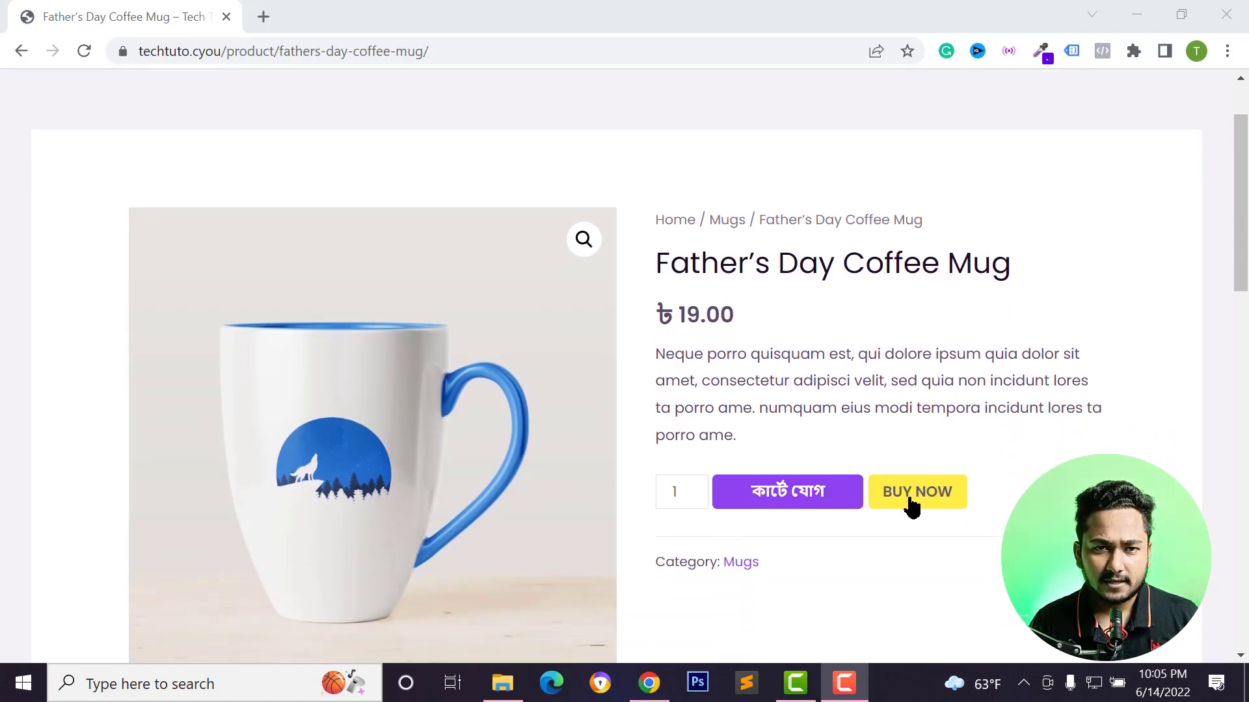
scroll(930, 501, "down", 1)
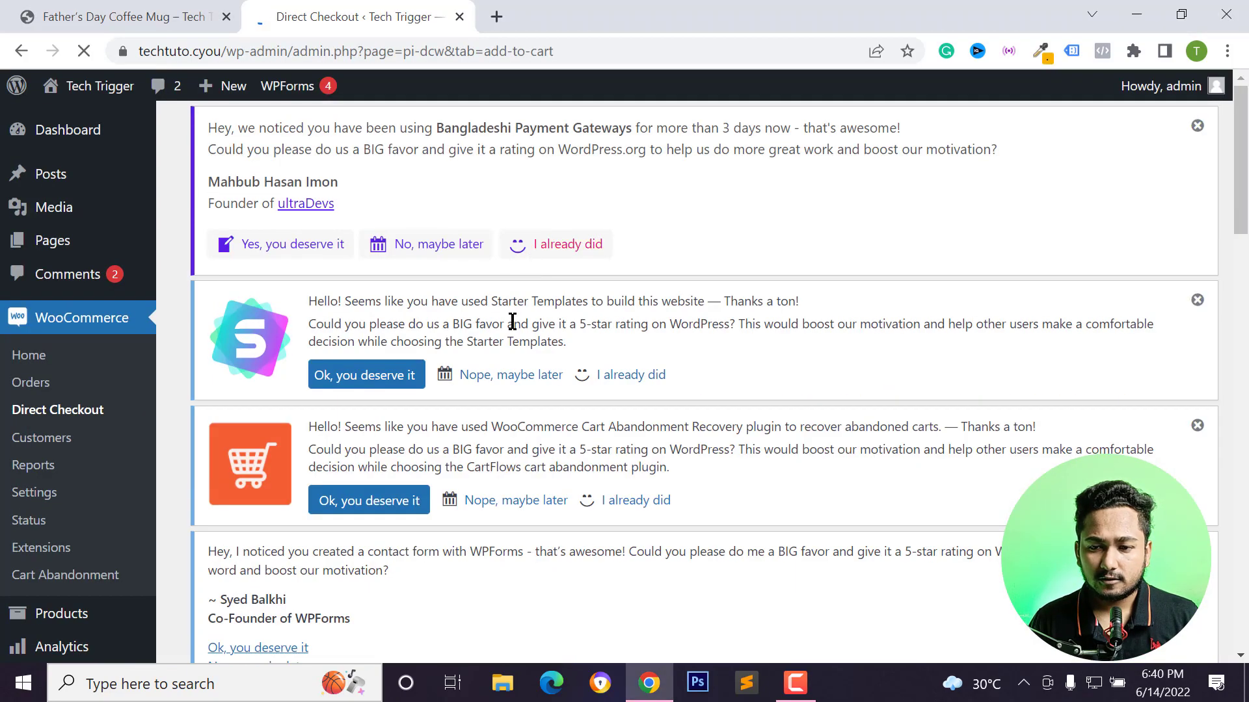
scroll(514, 326, "down", 6)
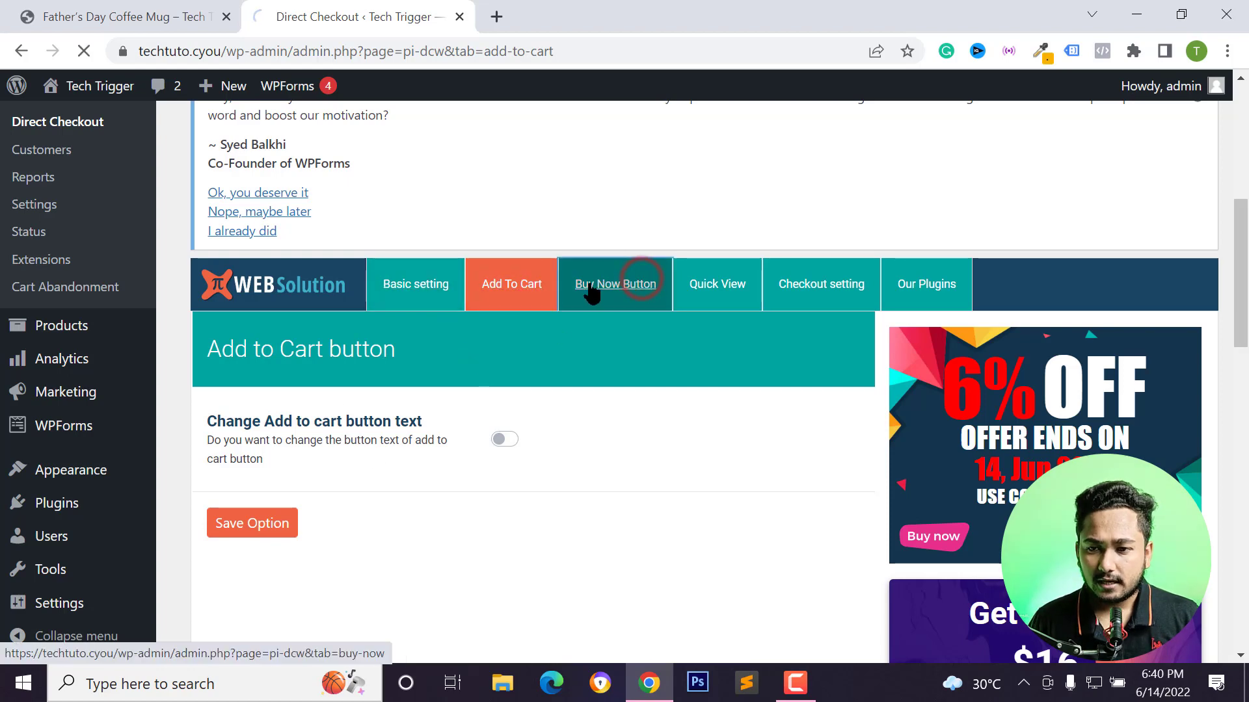
left_click(617, 293)
scroll(530, 394, "down", 9)
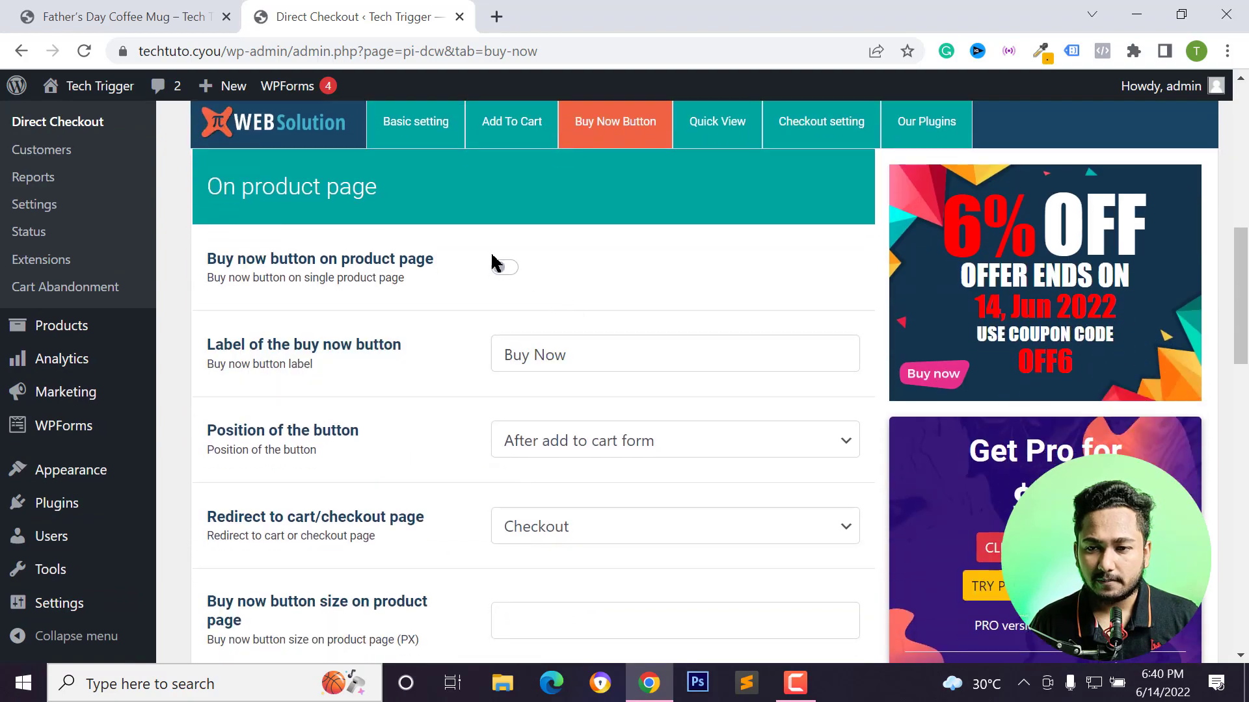
left_click(505, 269)
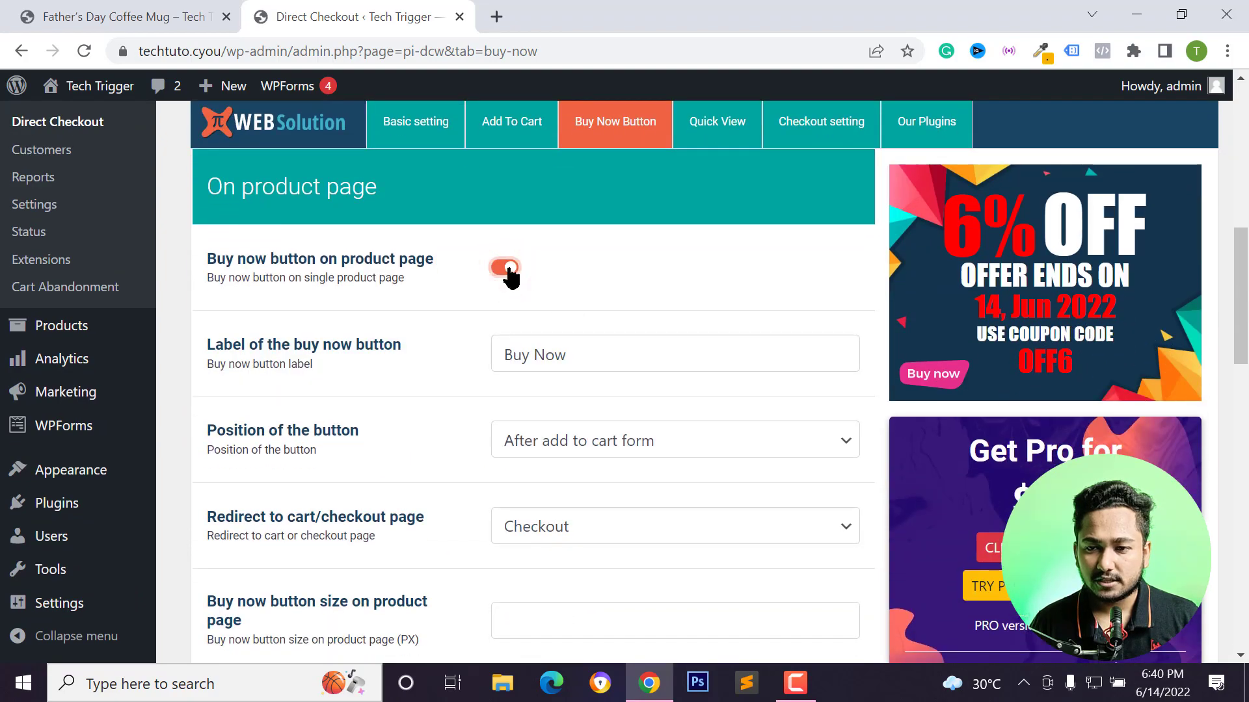
Examine the buy now button options for the product page and the product archive page.
scroll(492, 299, "down", 7)
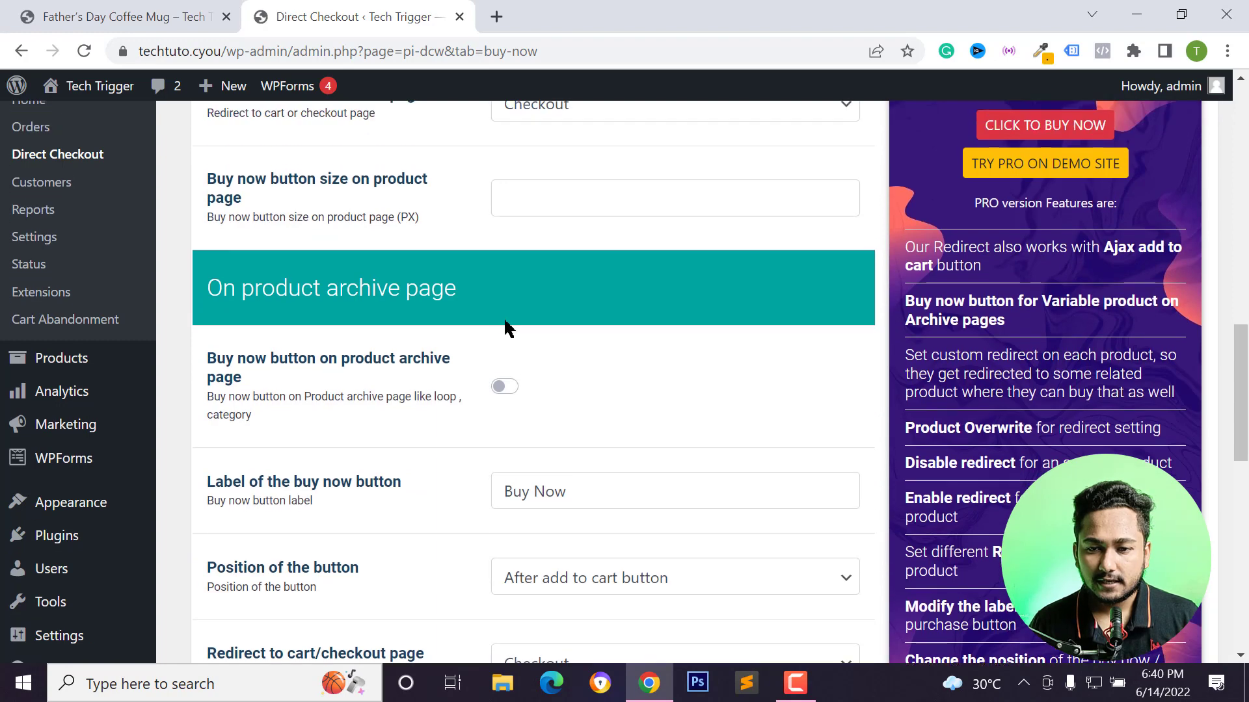
scroll(519, 340, "down", 2)
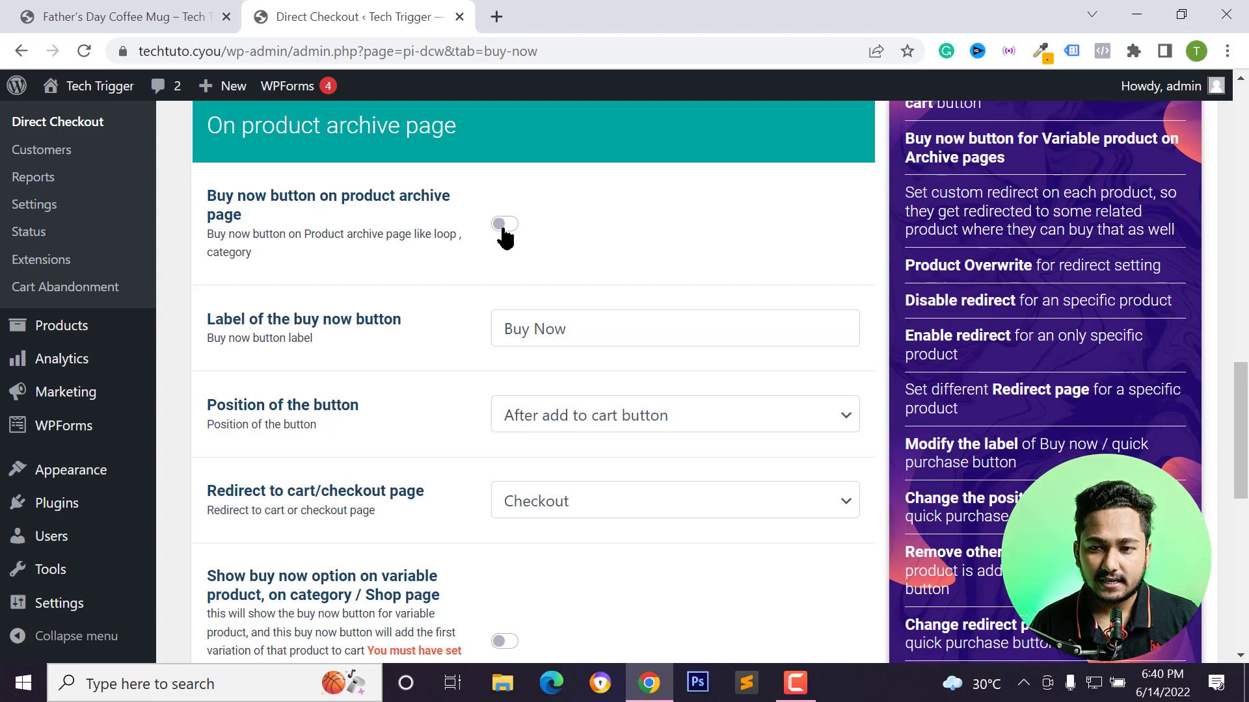
scroll(509, 238, "up", 9)
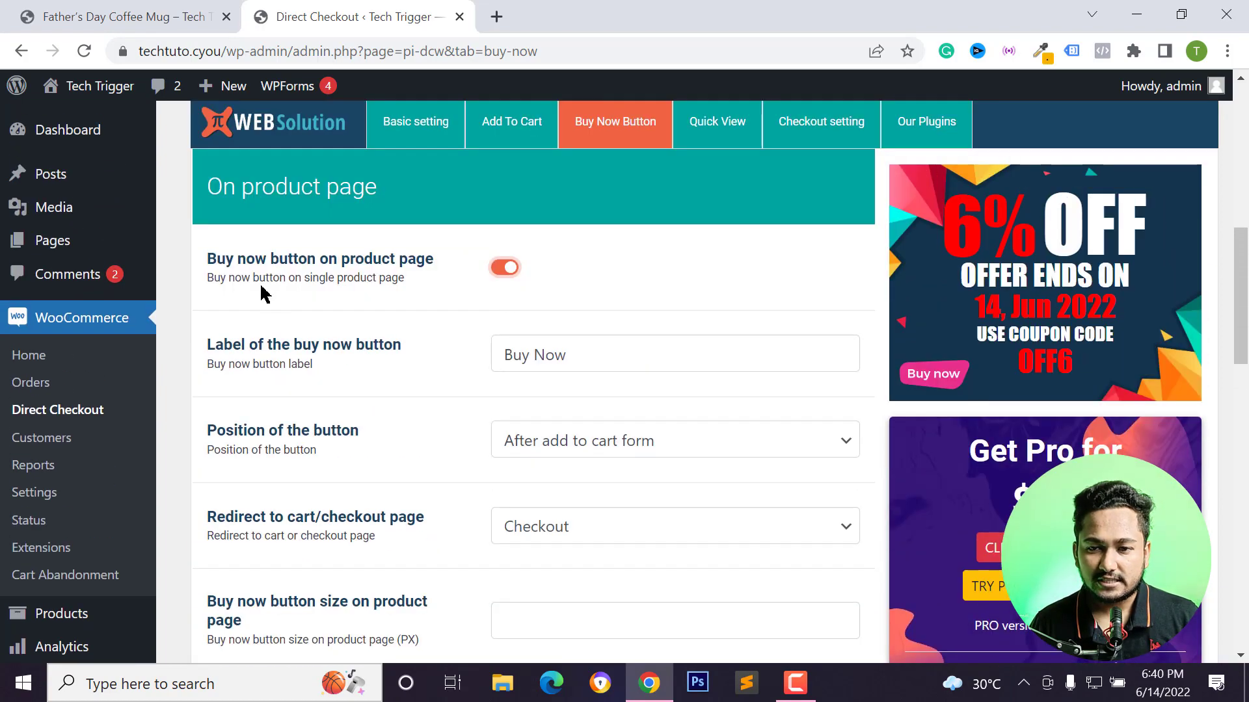
scroll(440, 315, "down", 7)
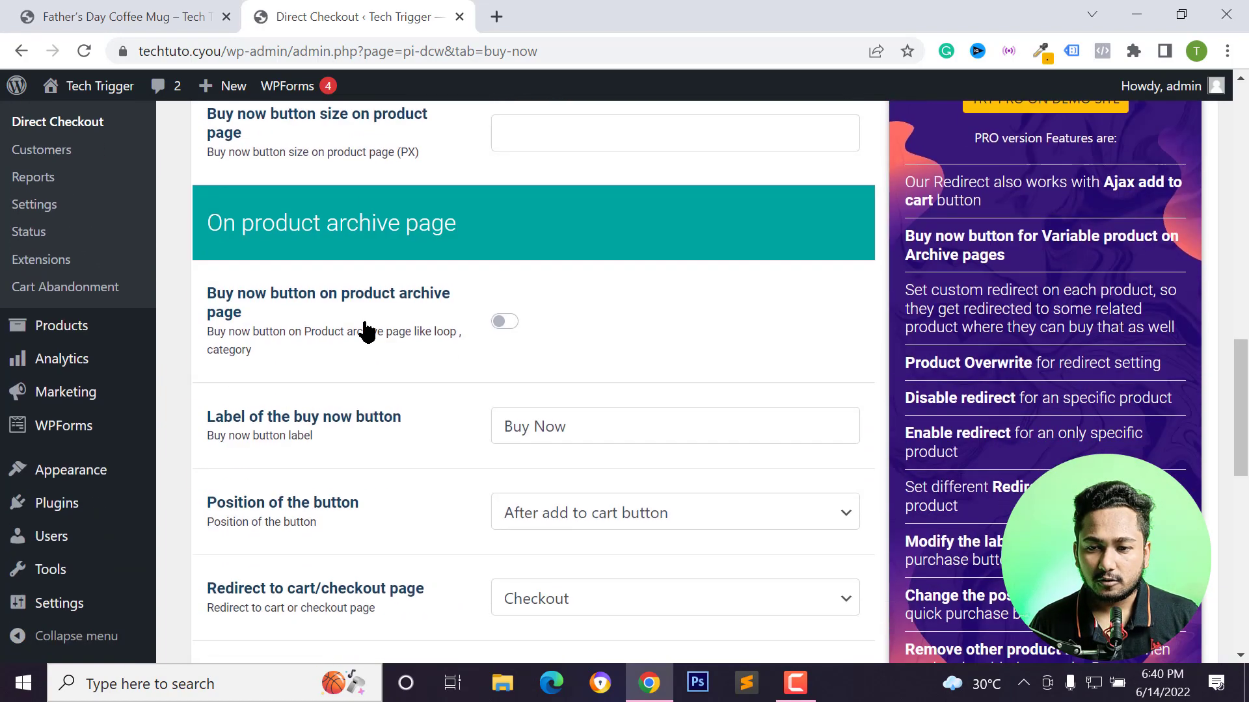
scroll(352, 329, "down", 4)
scroll(379, 329, "up", 3)
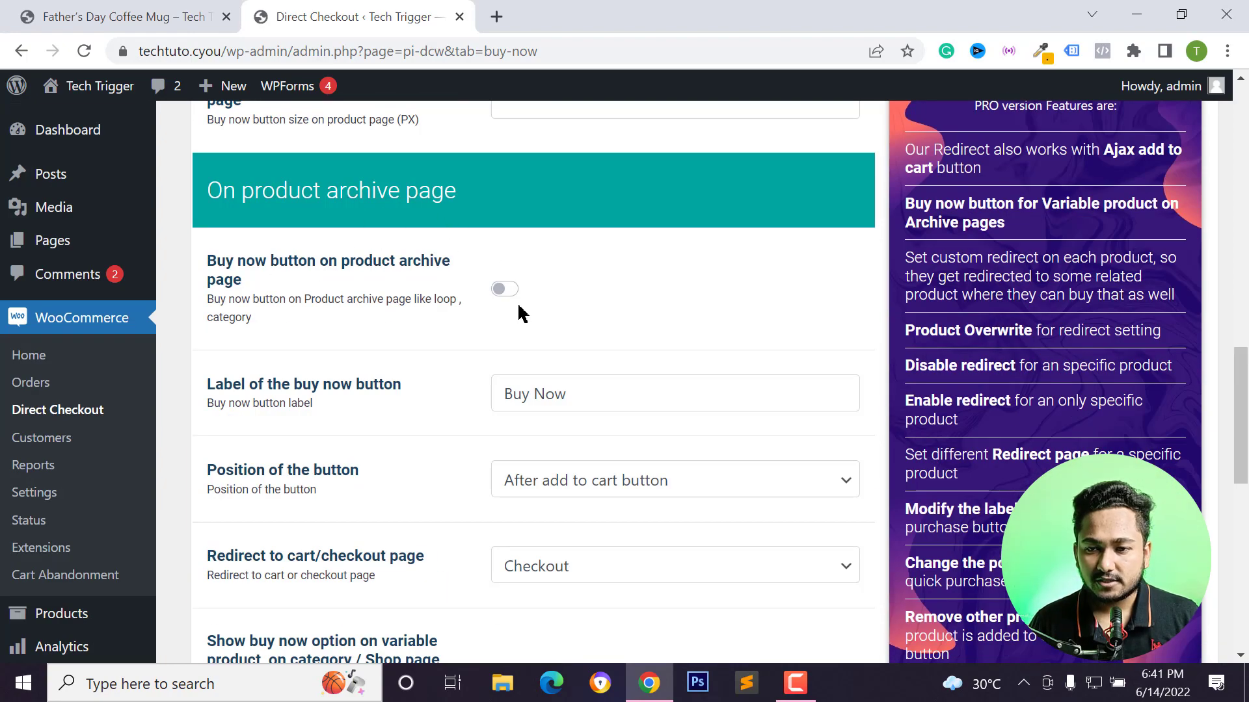
scroll(519, 301, "down", 11)
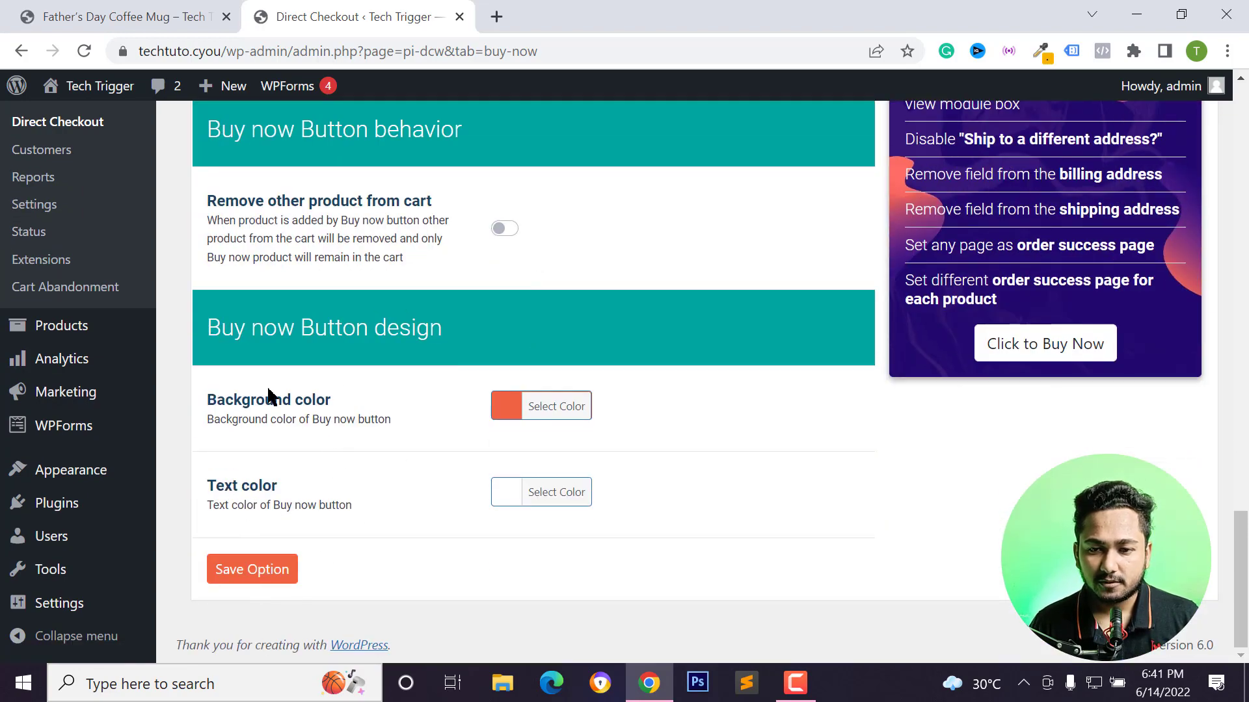
Set the Buy now button background color to yellow, #ffef47.
left_click(509, 412)
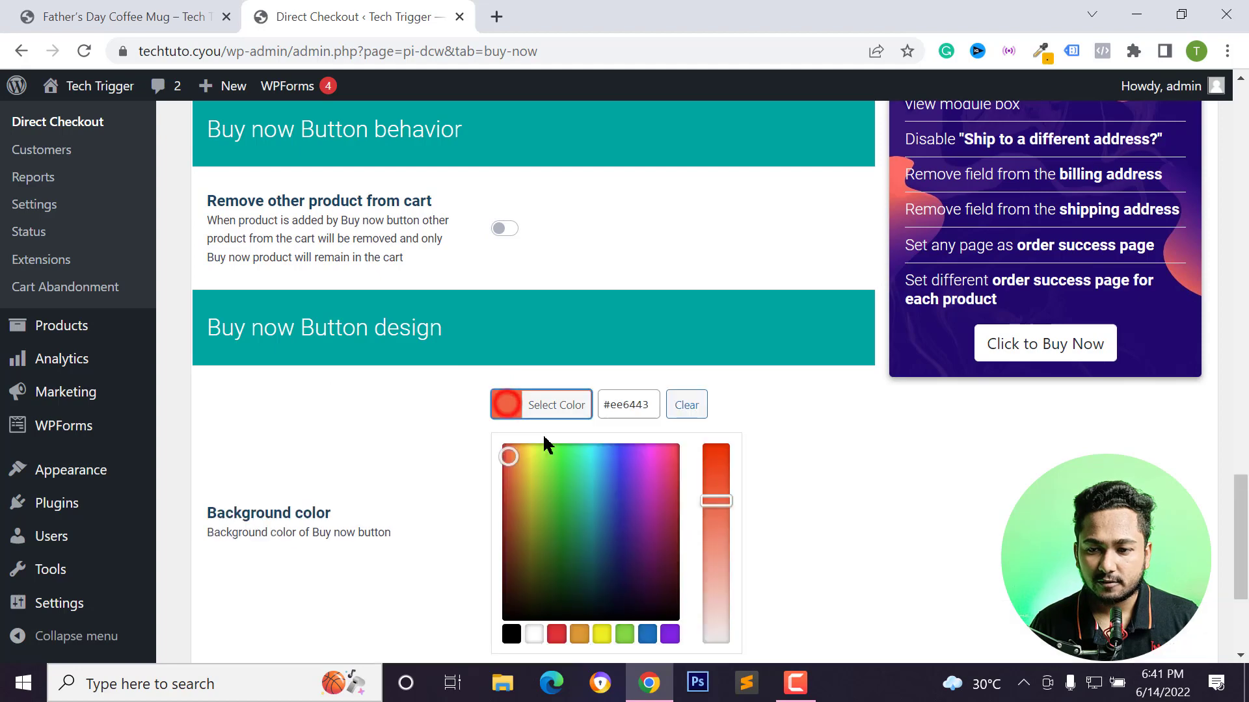
left_click_drag(516, 452, 537, 442)
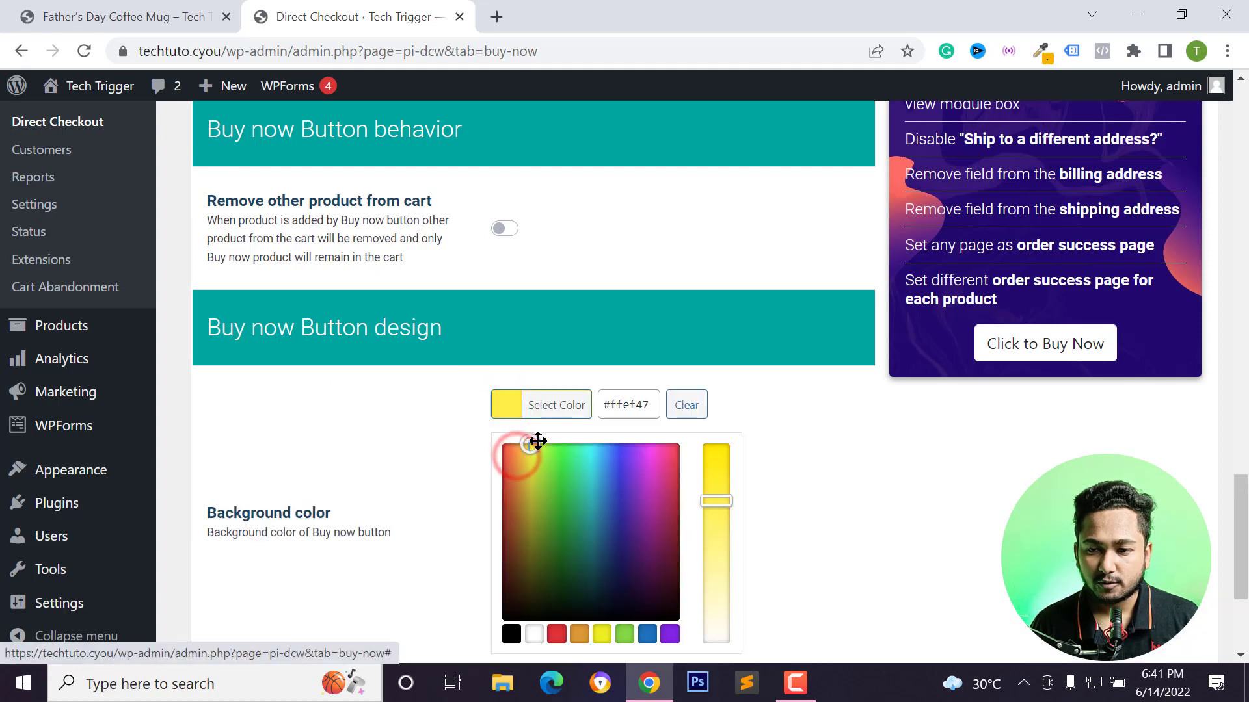
left_click(485, 432)
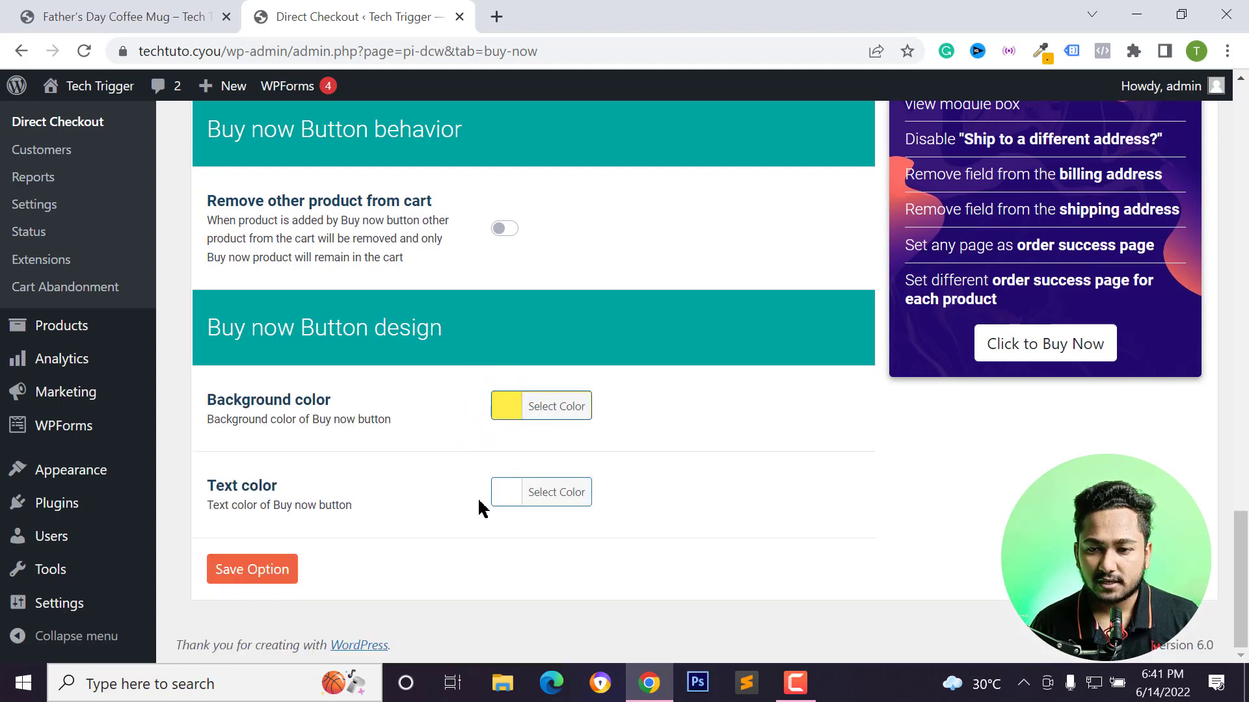
Set the Buy now button text color to a dark grey.
left_click(506, 492)
scroll(550, 511, "down", 3)
mouse_move(552, 505)
left_mouse_down()
mouse_move(511, 472)
mouse_move(495, 477)
left_mouse_up()
left_click(390, 384)
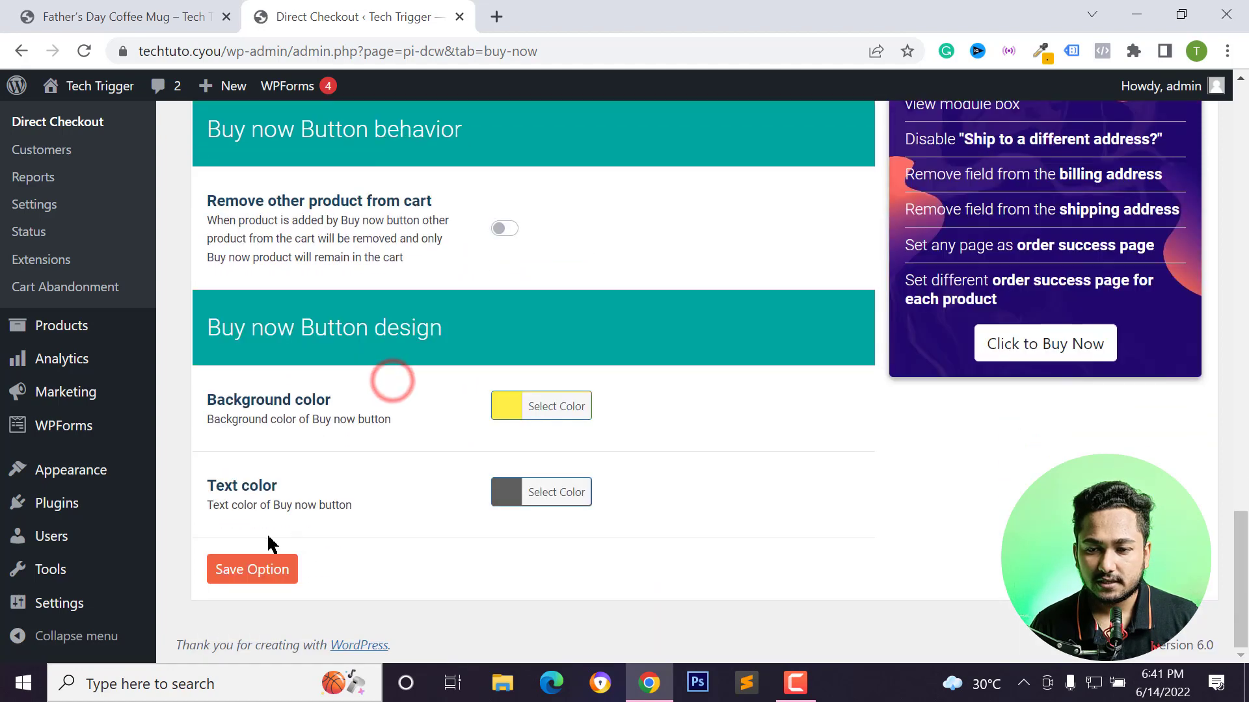
Save the buy now button options and reload the storefront product page to apply them.
left_click(260, 572)
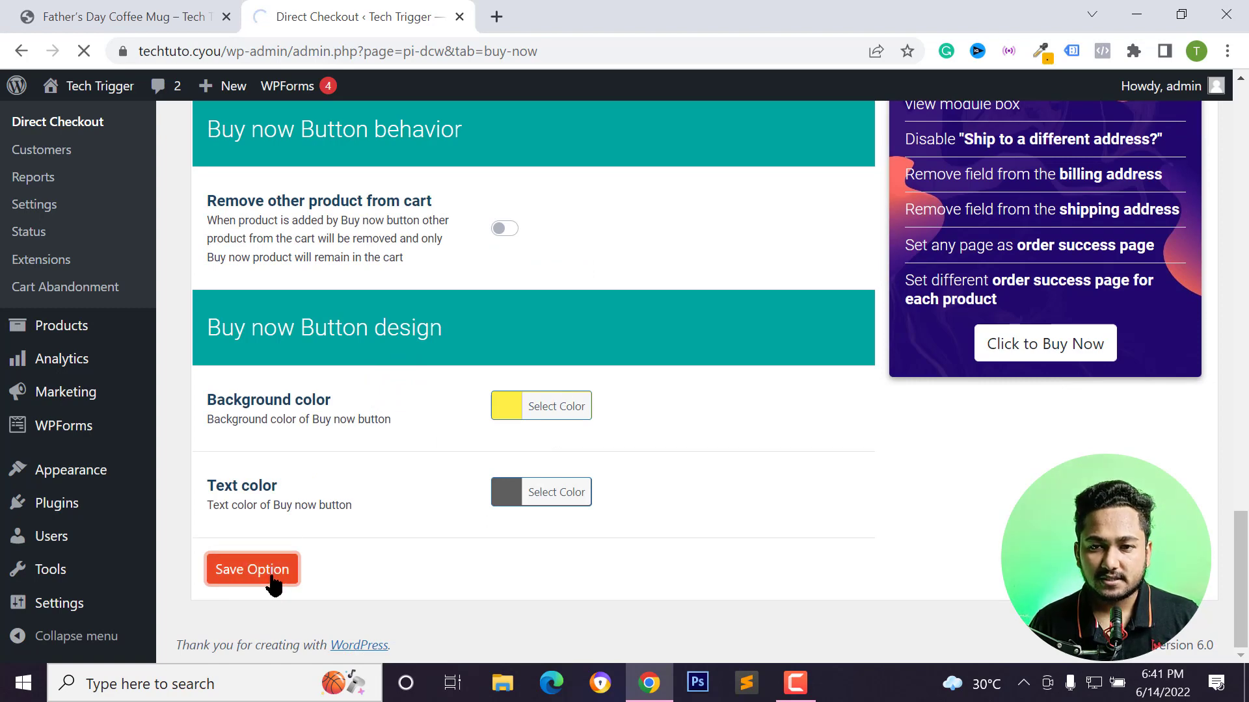
left_click(123, 16)
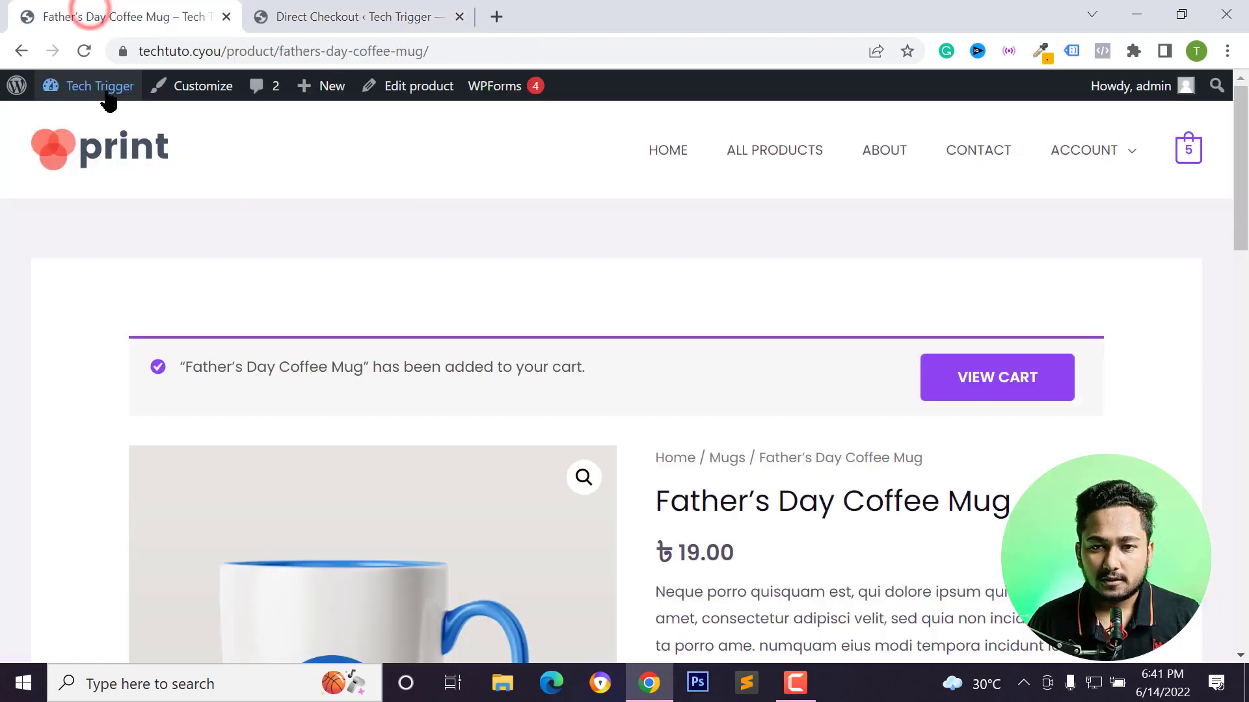
left_click(80, 50)
left_click(321, 23)
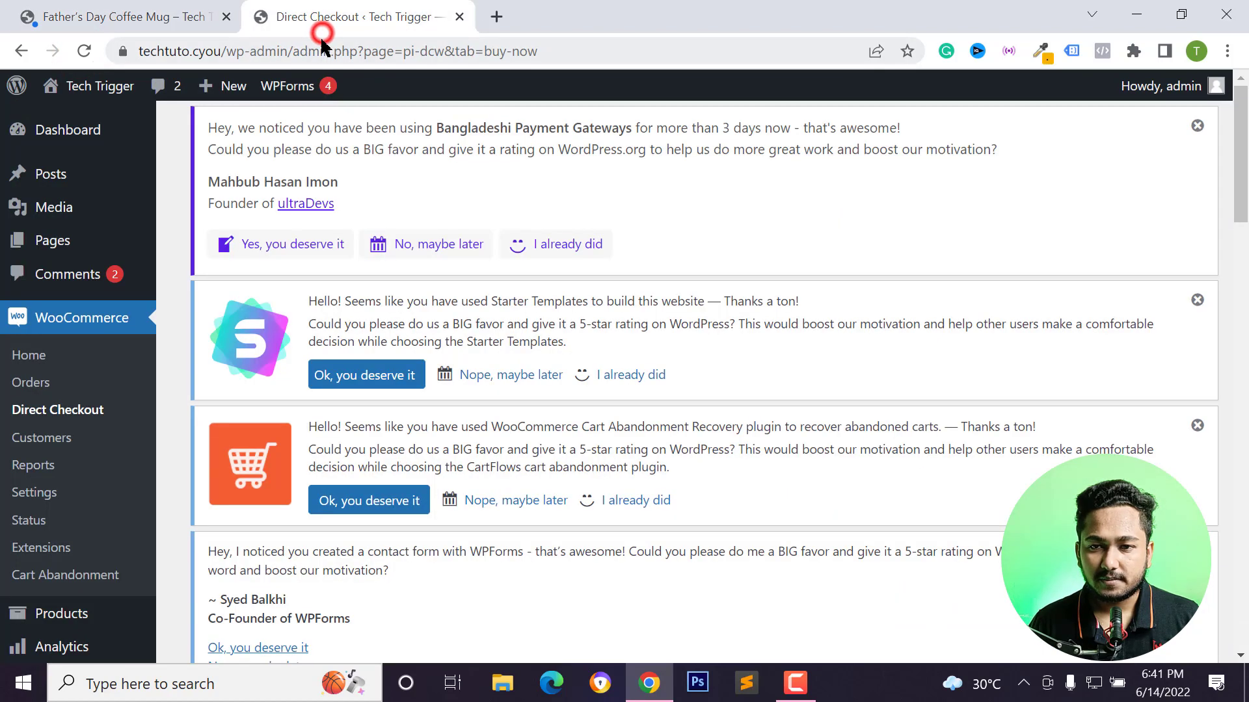
left_click(166, 16)
left_click(232, 51)
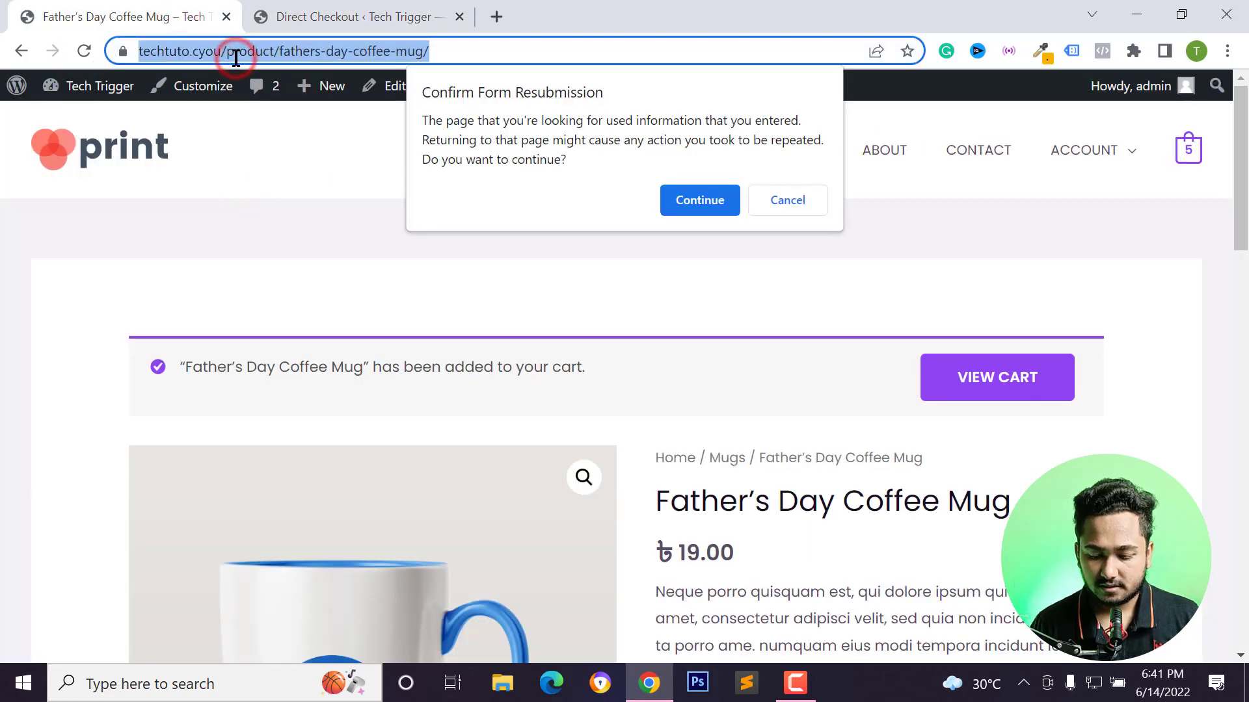
key("Return")
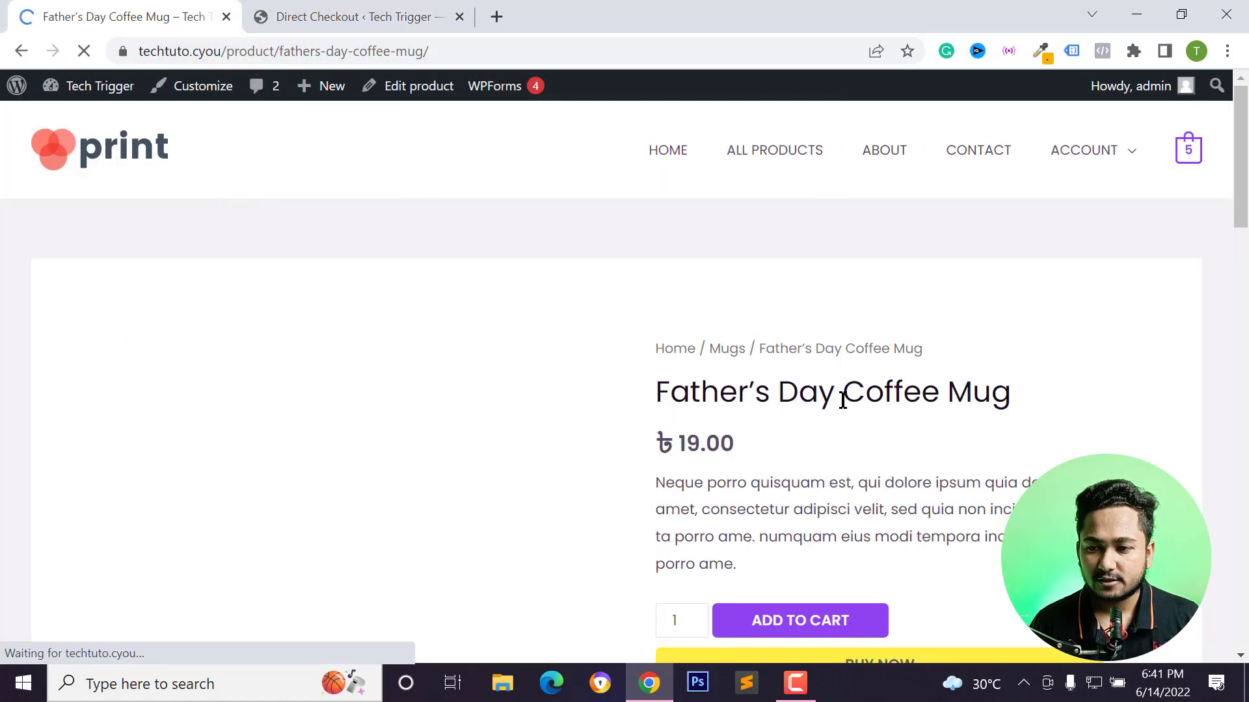
Add the Father's Day Coffee Mug to the cart from the product page.
scroll(875, 431, "down", 3)
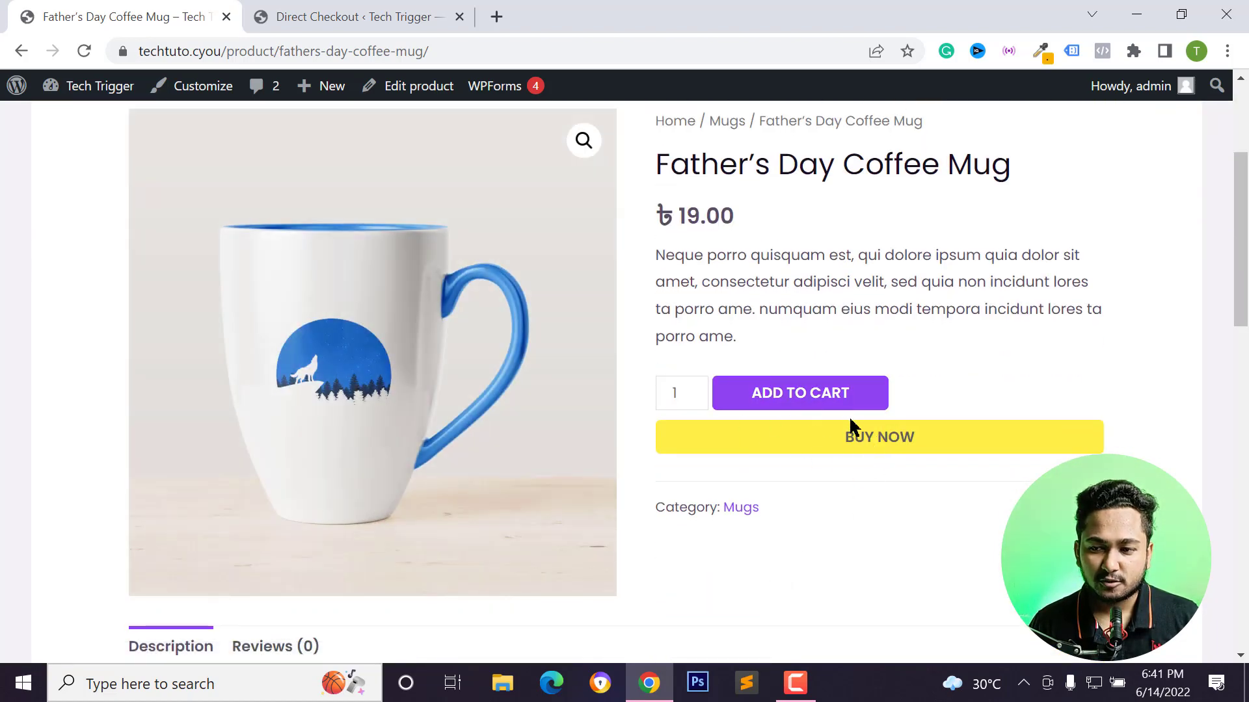
left_click(803, 406)
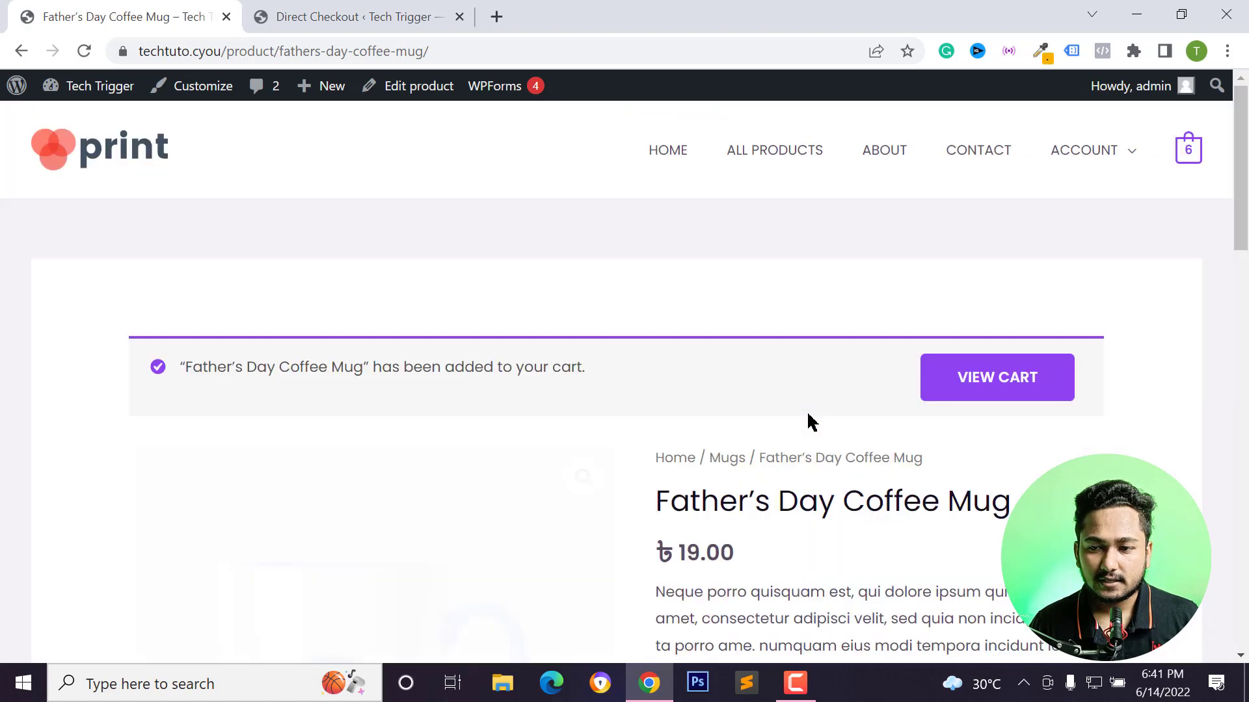
Use the Buy now button on the product page to go straight to checkout.
scroll(846, 428, "down", 1)
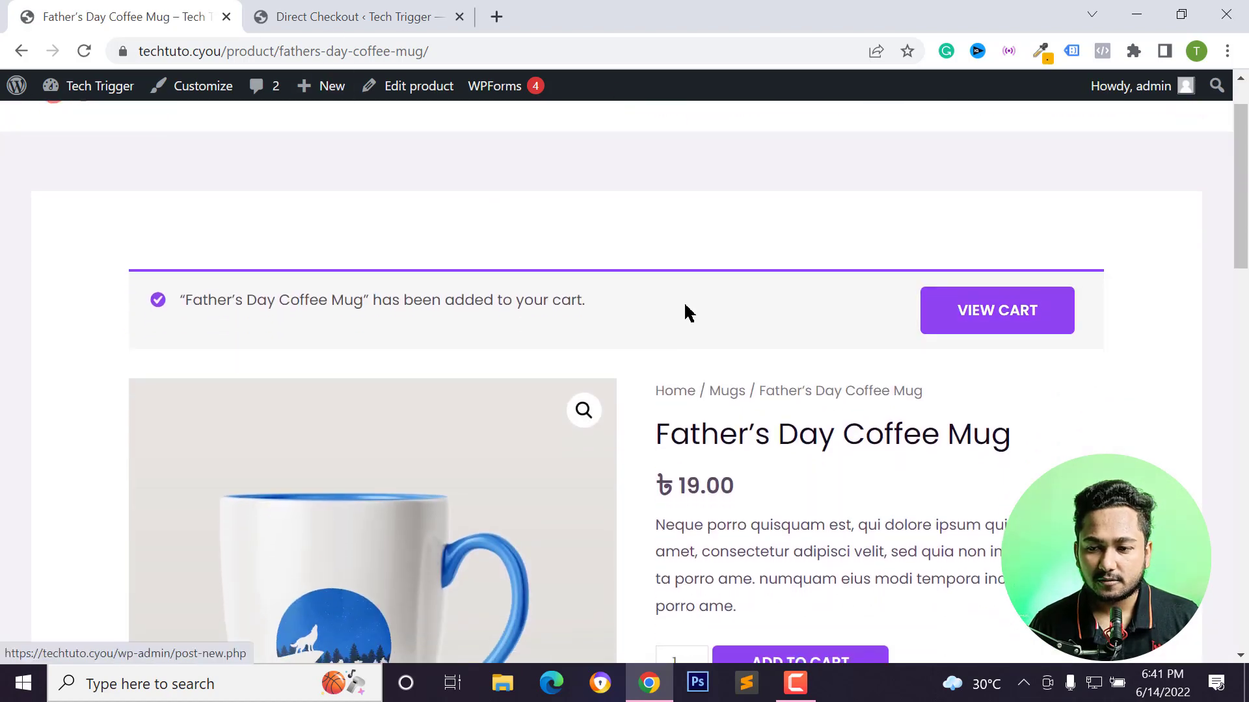
scroll(901, 401, "down", 4)
left_click(797, 404)
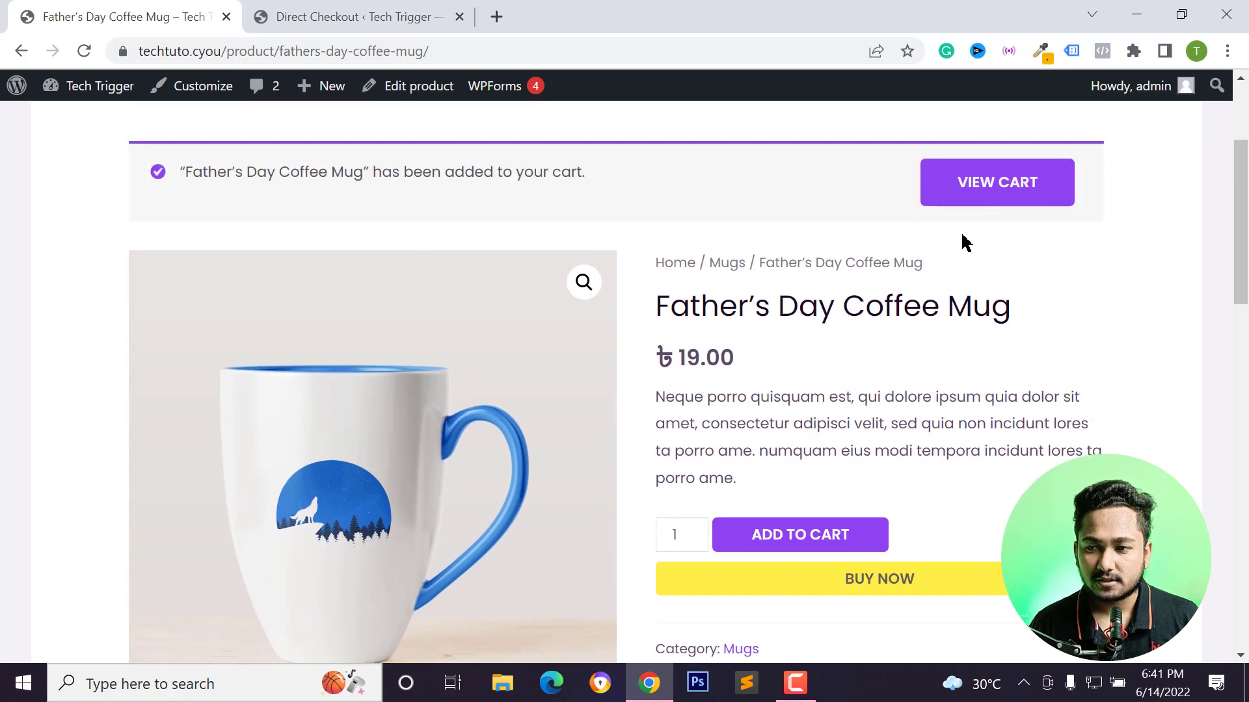
scroll(720, 408, "down", 3)
left_click(842, 383)
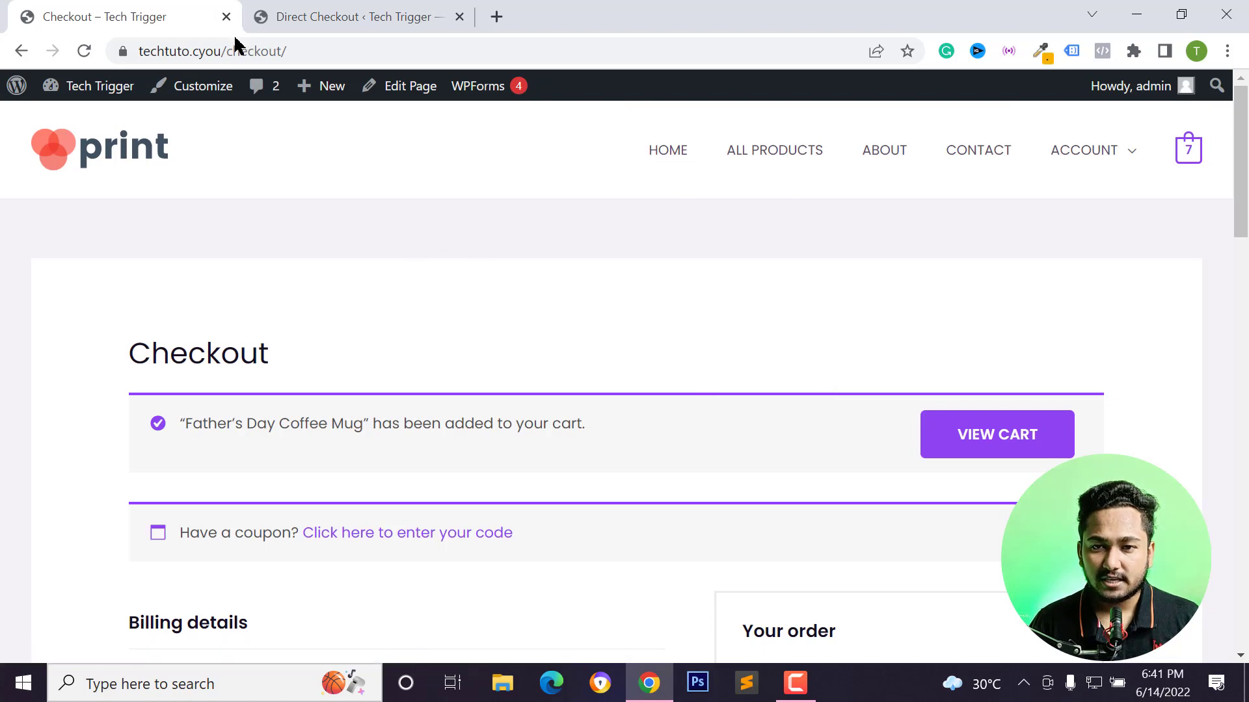
Review the checkout page's order summary and go back to the product page.
scroll(549, 314, "down", 10)
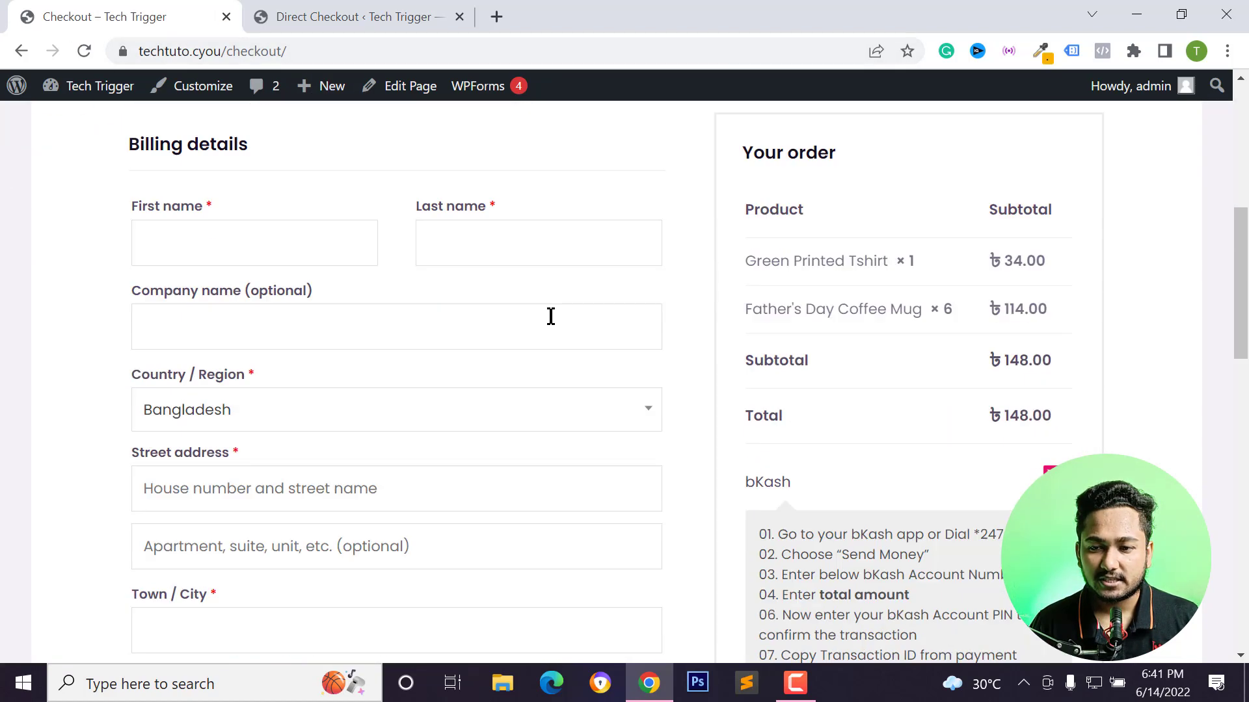
scroll(608, 276, "down", 12)
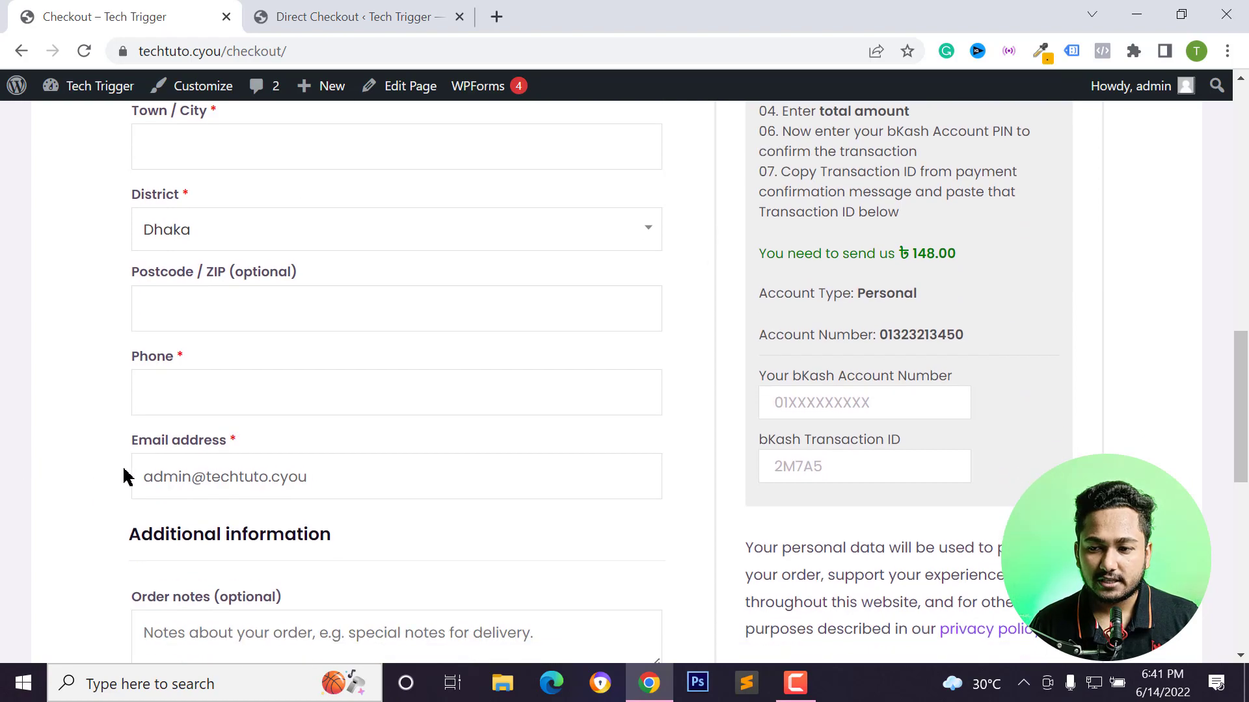
scroll(318, 381, "up", 6)
scroll(312, 391, "up", 12)
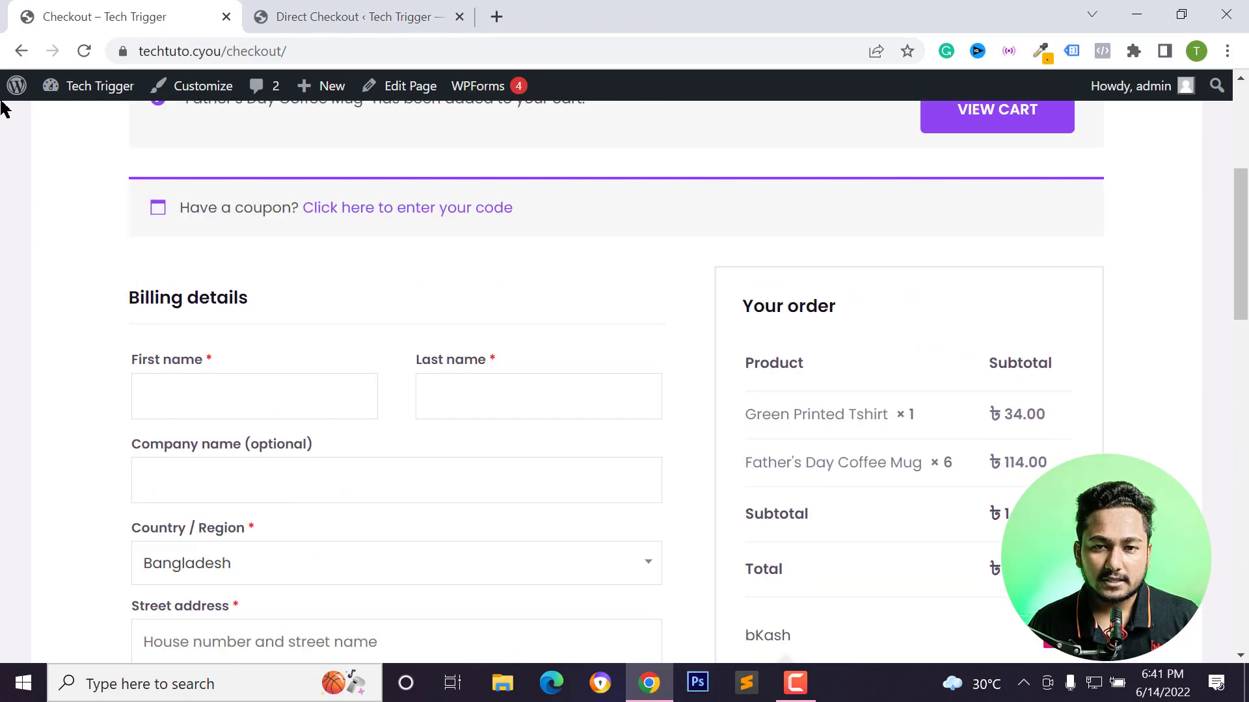
left_click(15, 56)
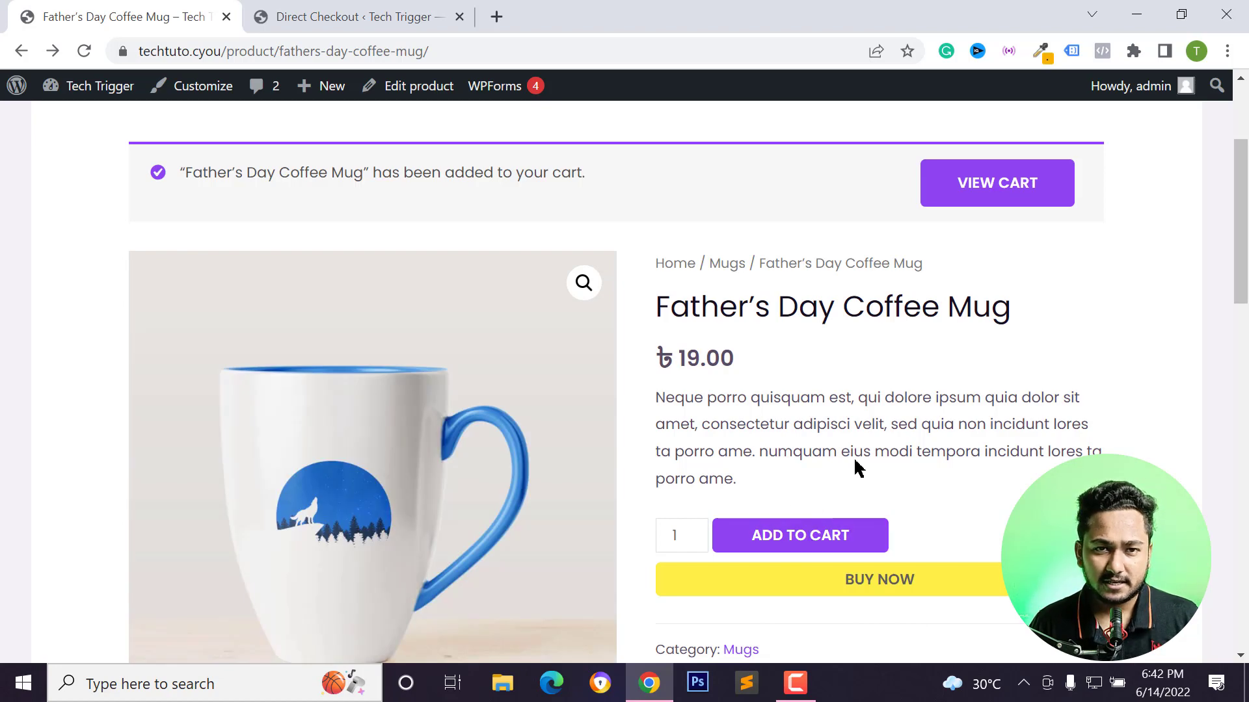
Review the Buy now button settings in the admin tab against the storefront button.
scroll(859, 484, "down", 1)
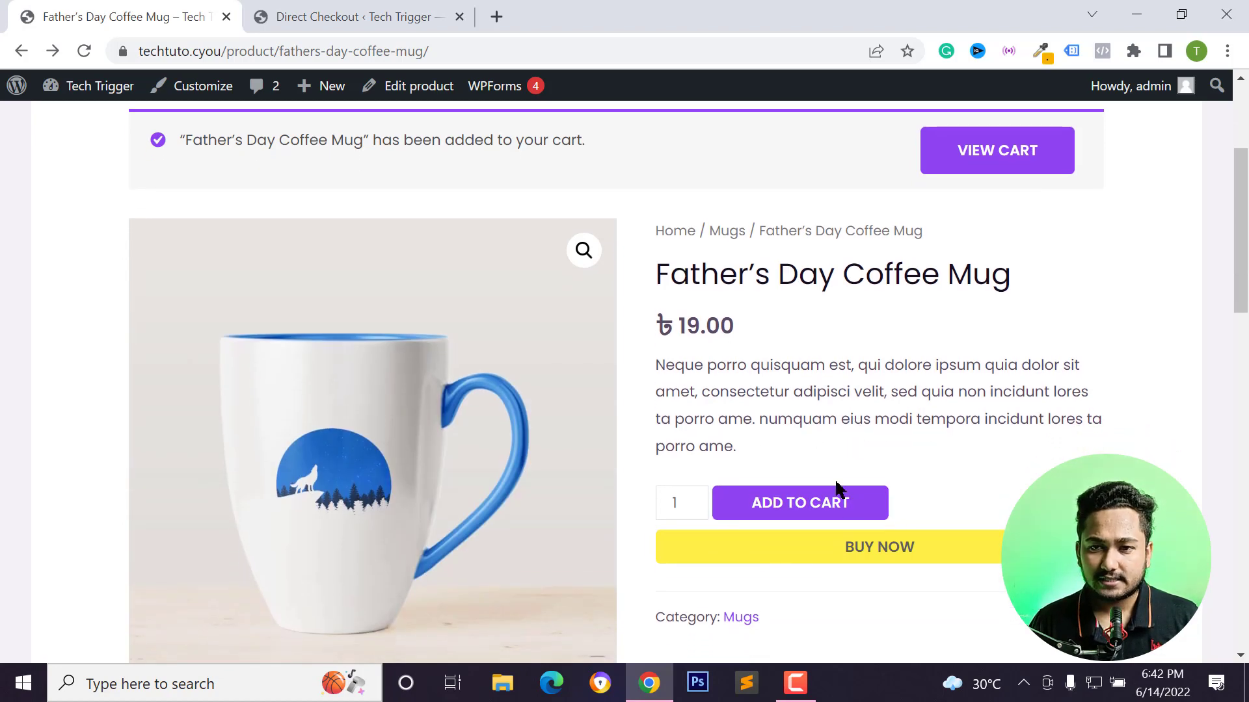
key("ctrl+Tab")
scroll(588, 354, "down", 4)
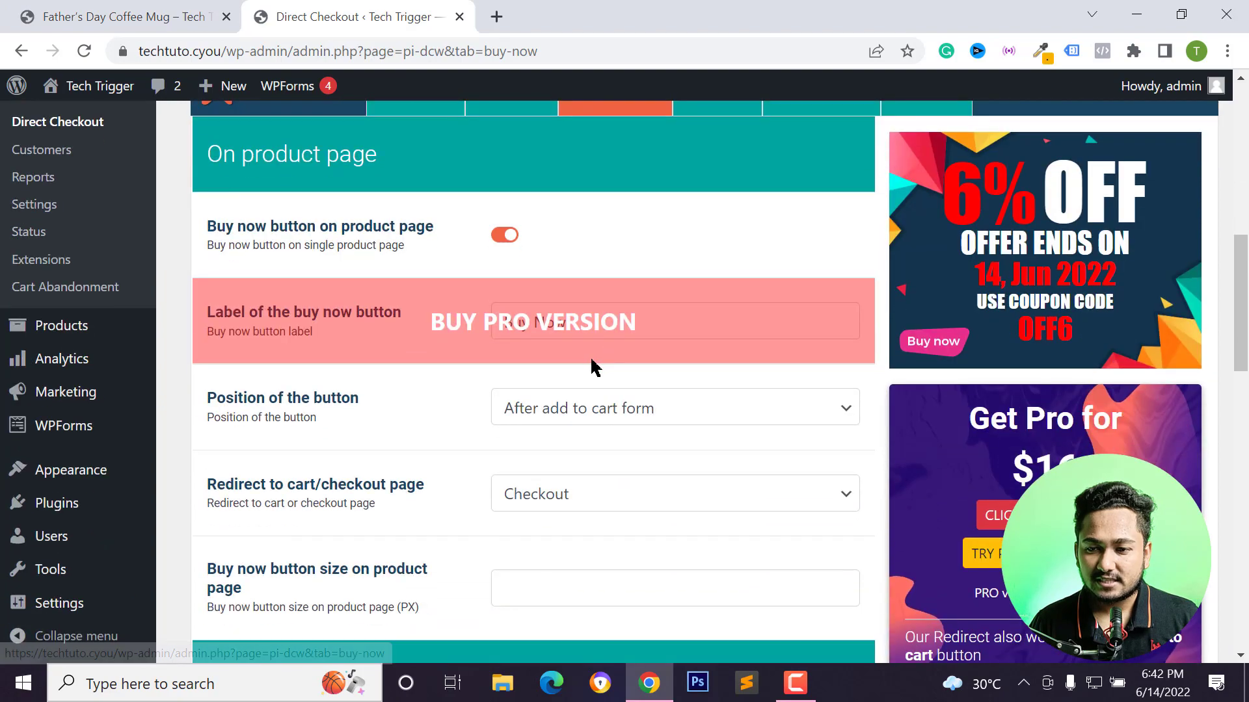
scroll(544, 514, "down", 2)
scroll(544, 470, "down", 12)
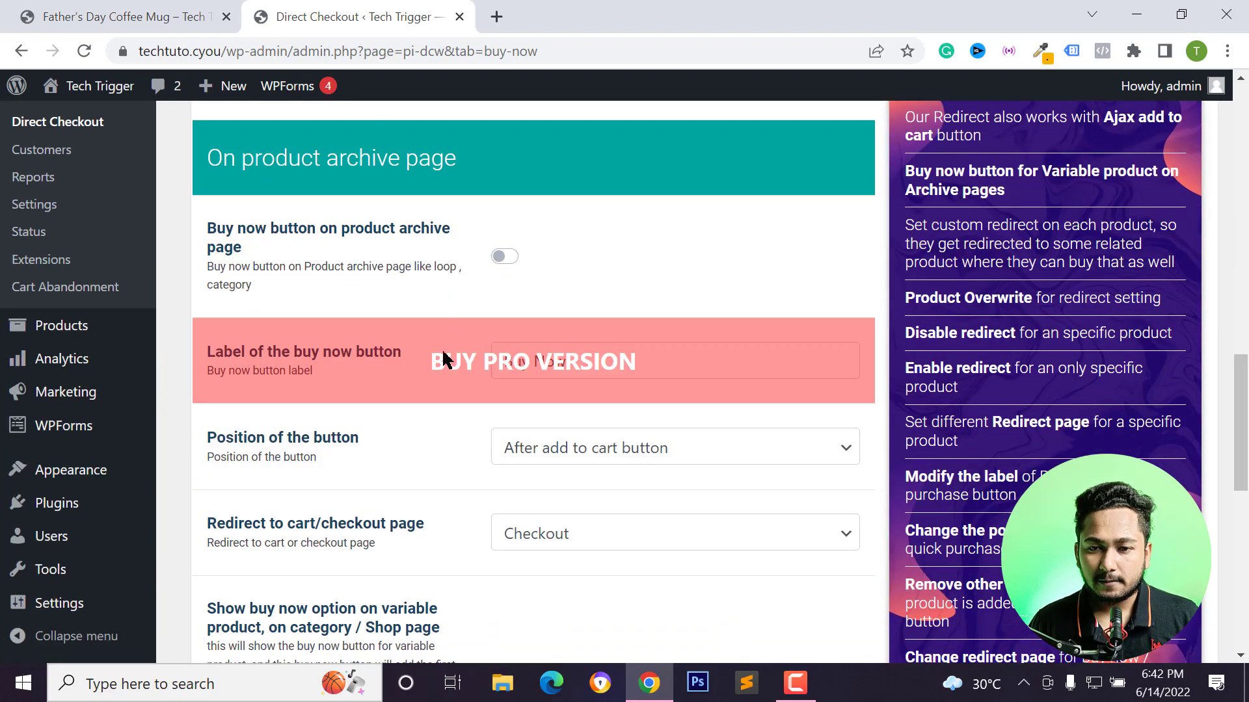
scroll(568, 427, "down", 2)
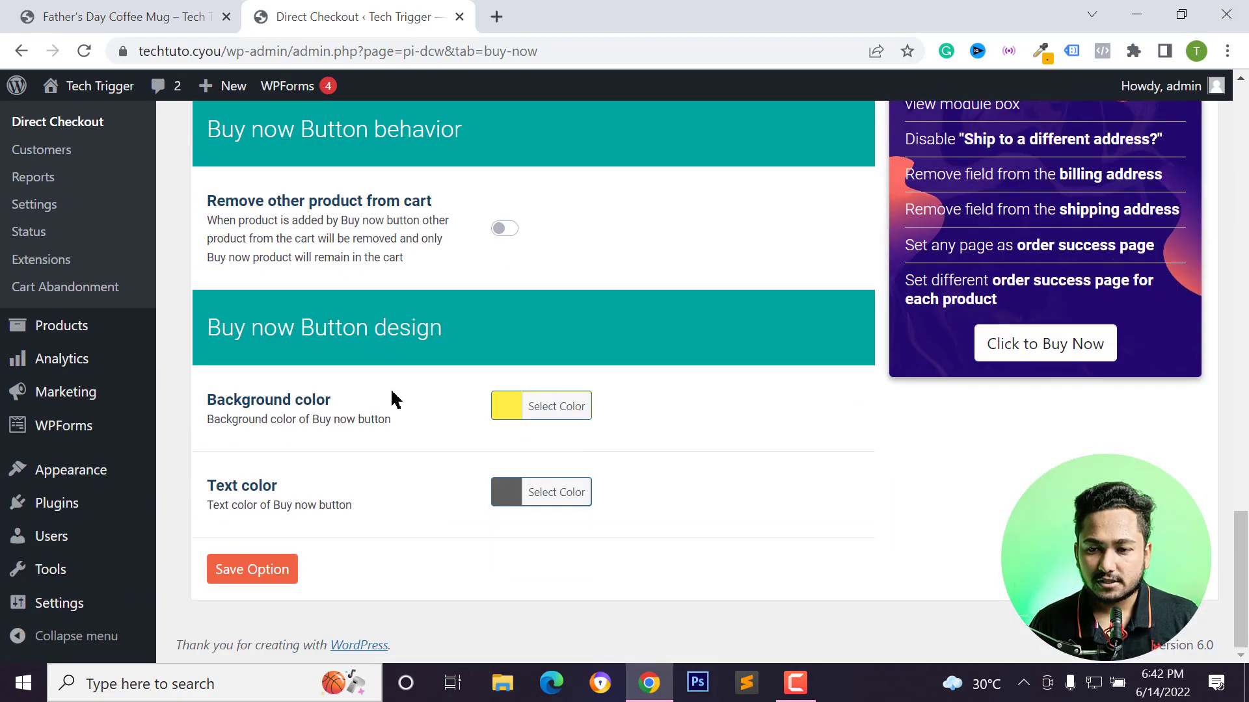
scroll(478, 436, "up", 7)
Inspect the Buy now button on the product page with the browser developer tools.
left_click(143, 21)
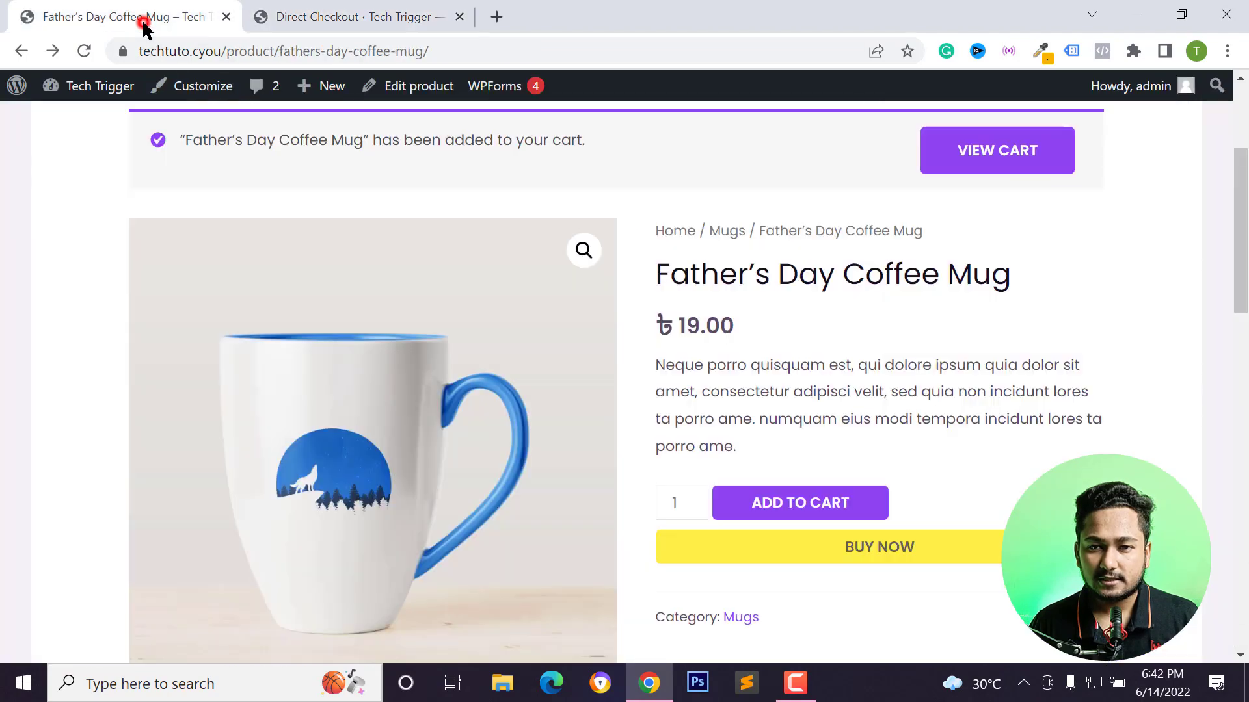
scroll(585, 403, "down", 2)
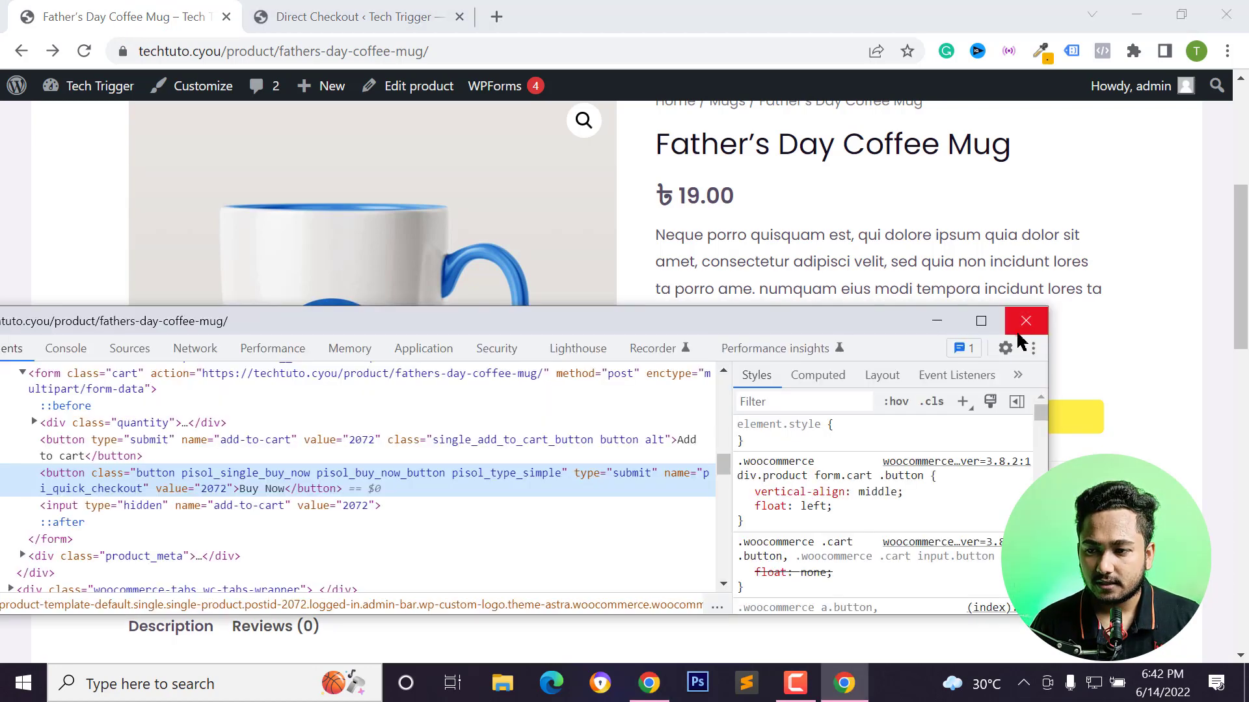
left_click(1023, 321)
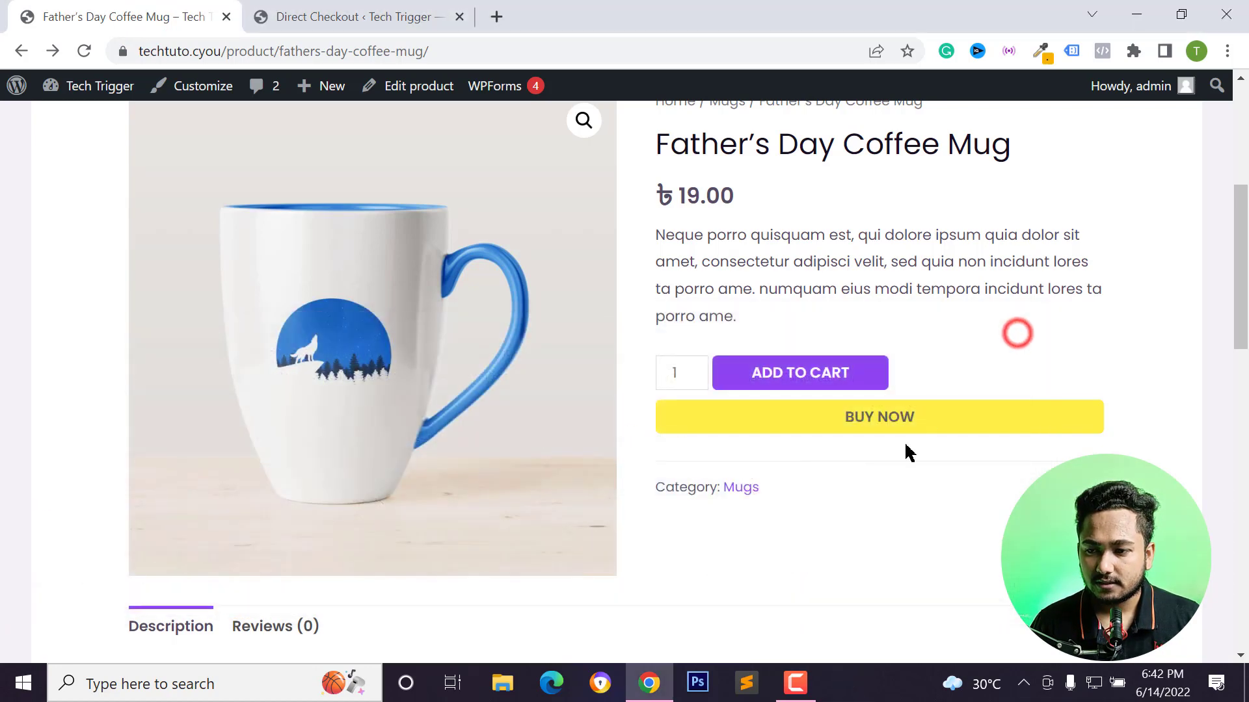
right_click(860, 433)
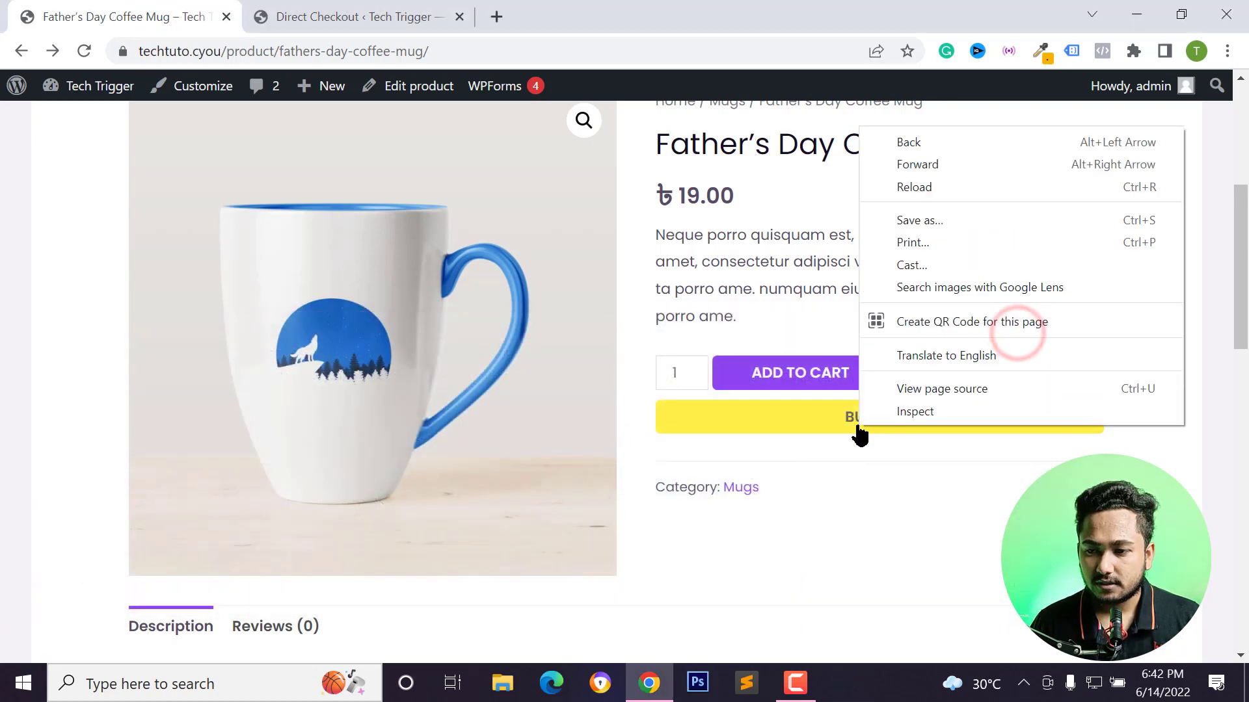
left_click(895, 406)
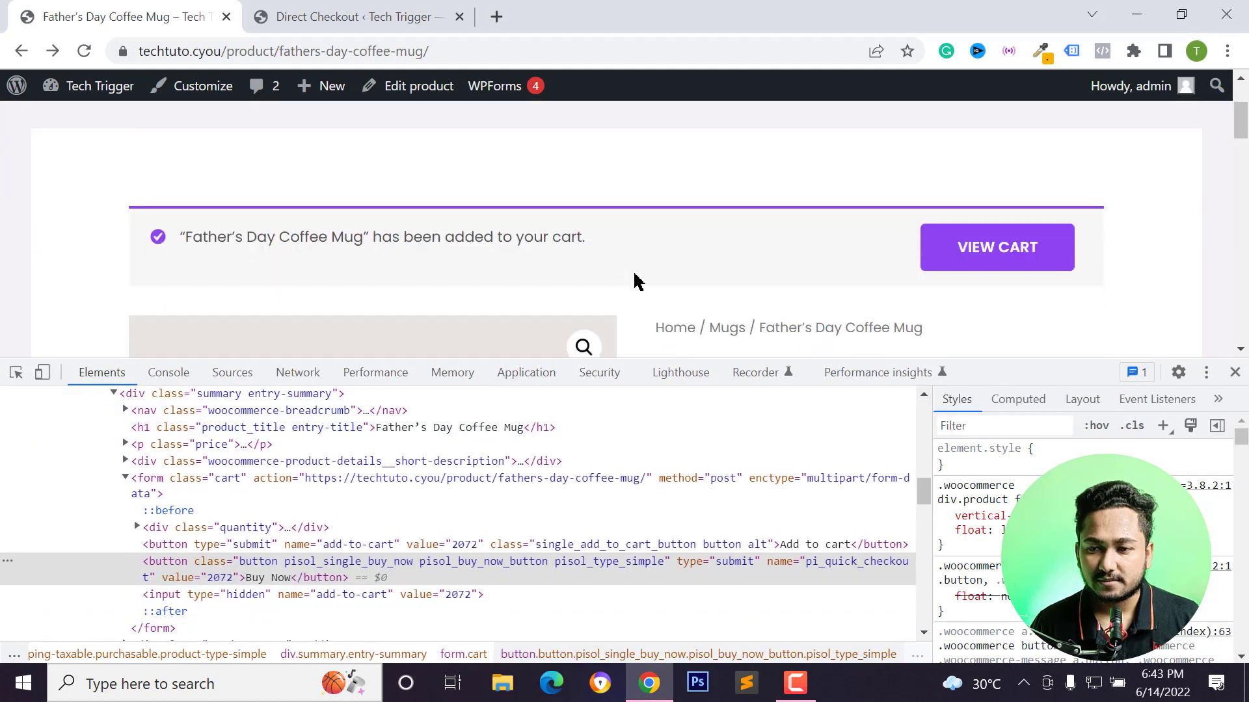
Select the Buy now button element and locate its pisol_buy_now_button style rules.
scroll(636, 281, "down", 6)
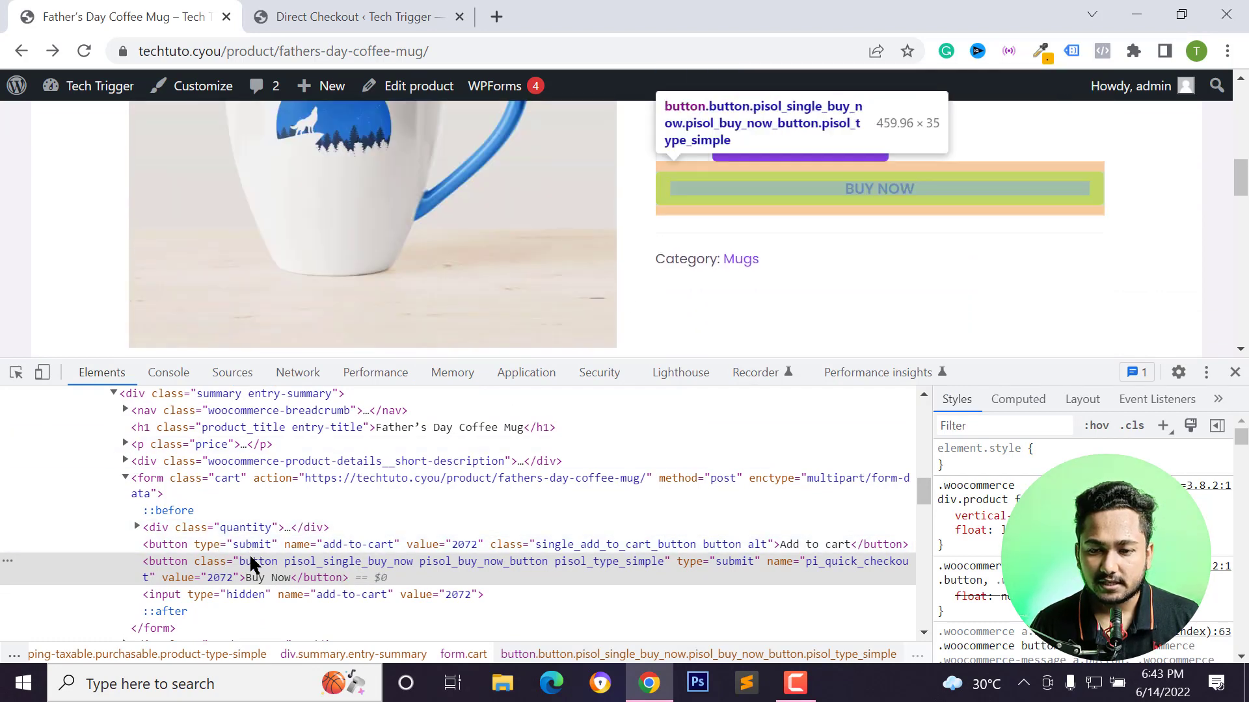
right_click(878, 212)
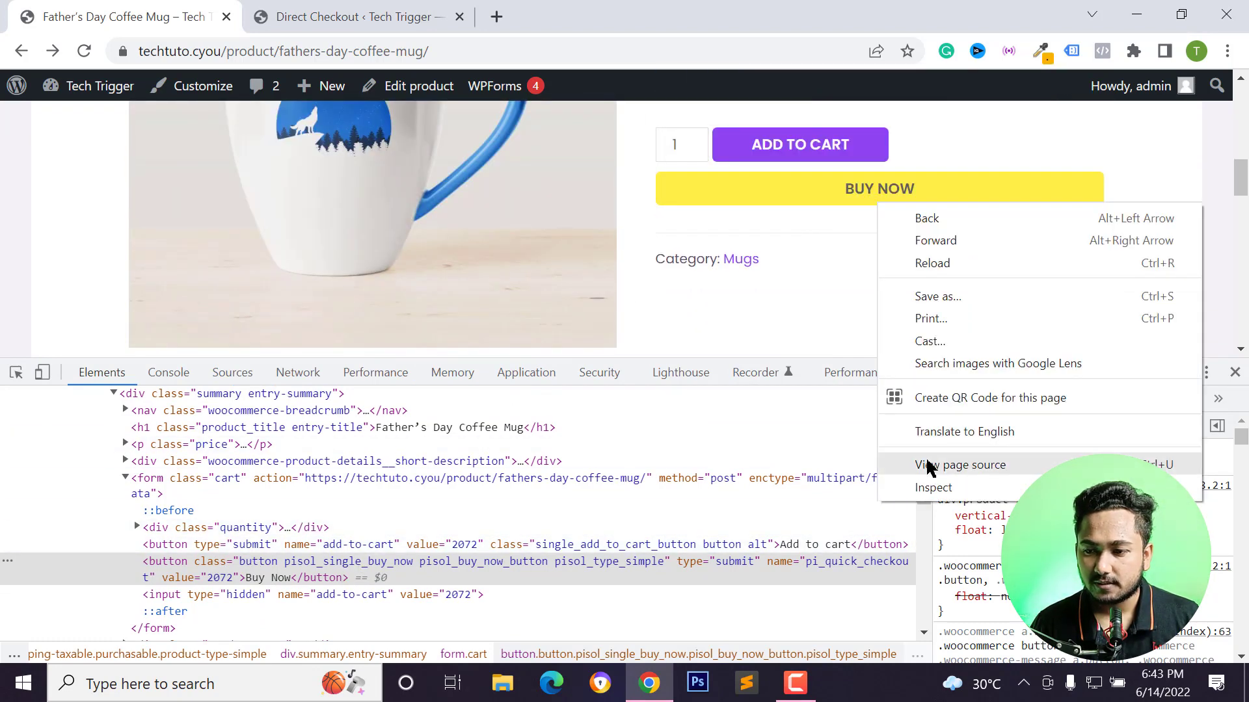
left_click(930, 490)
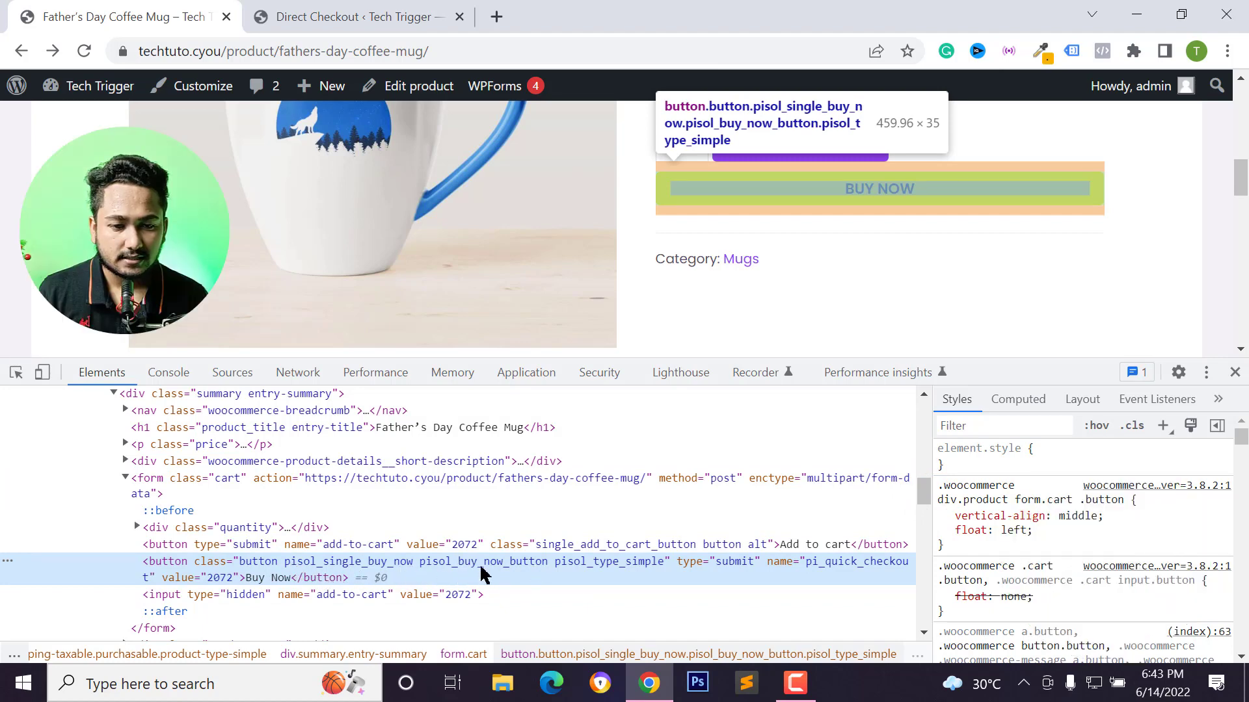
scroll(1101, 540, "down", 10)
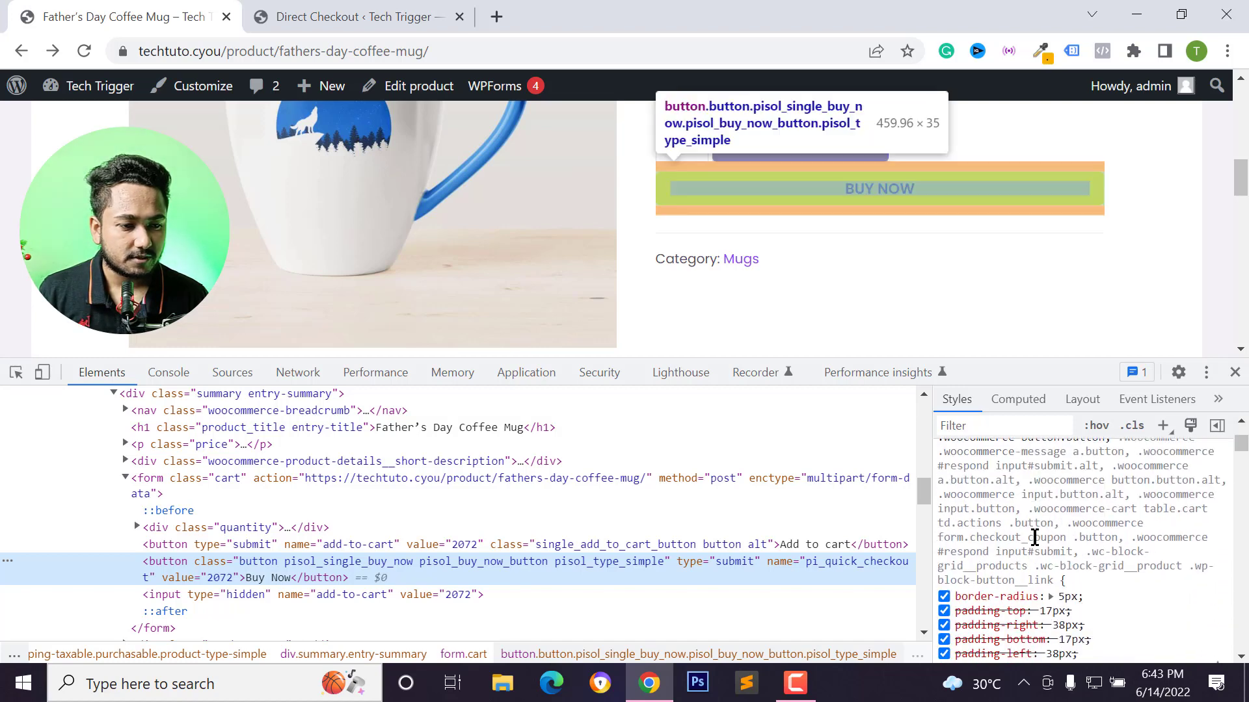
scroll(1044, 557, "down", 5)
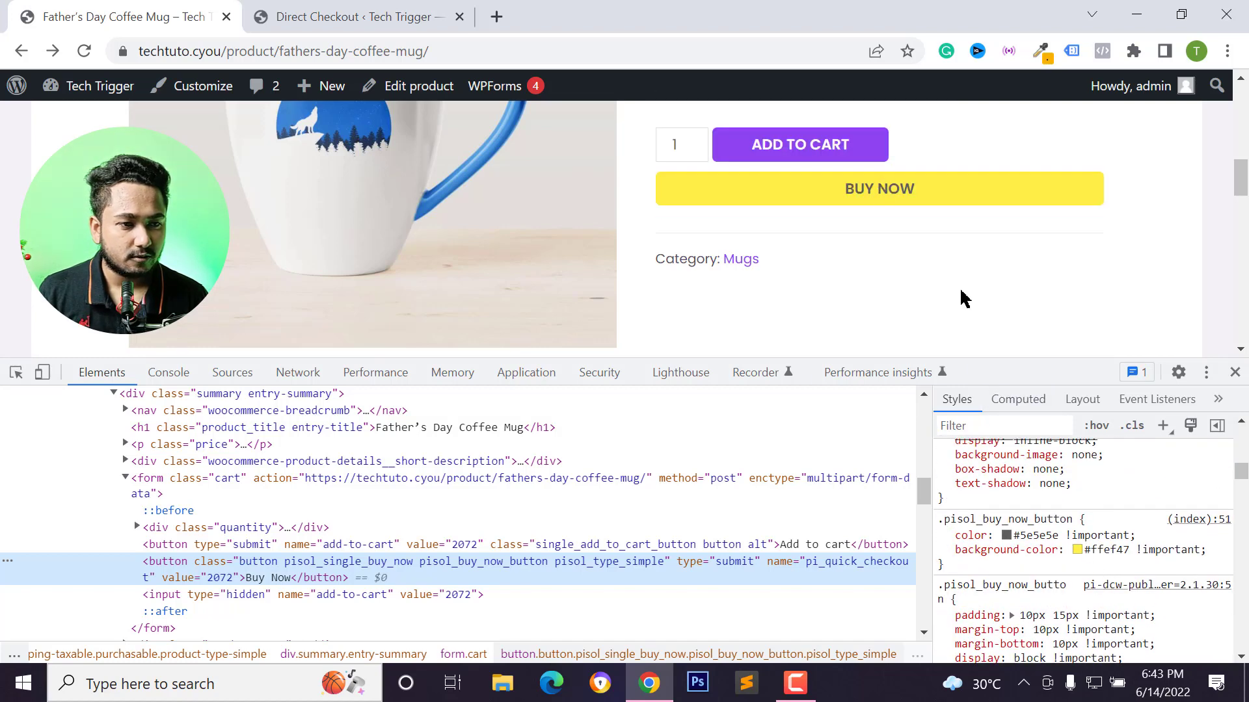
scroll(1034, 567, "down", 1)
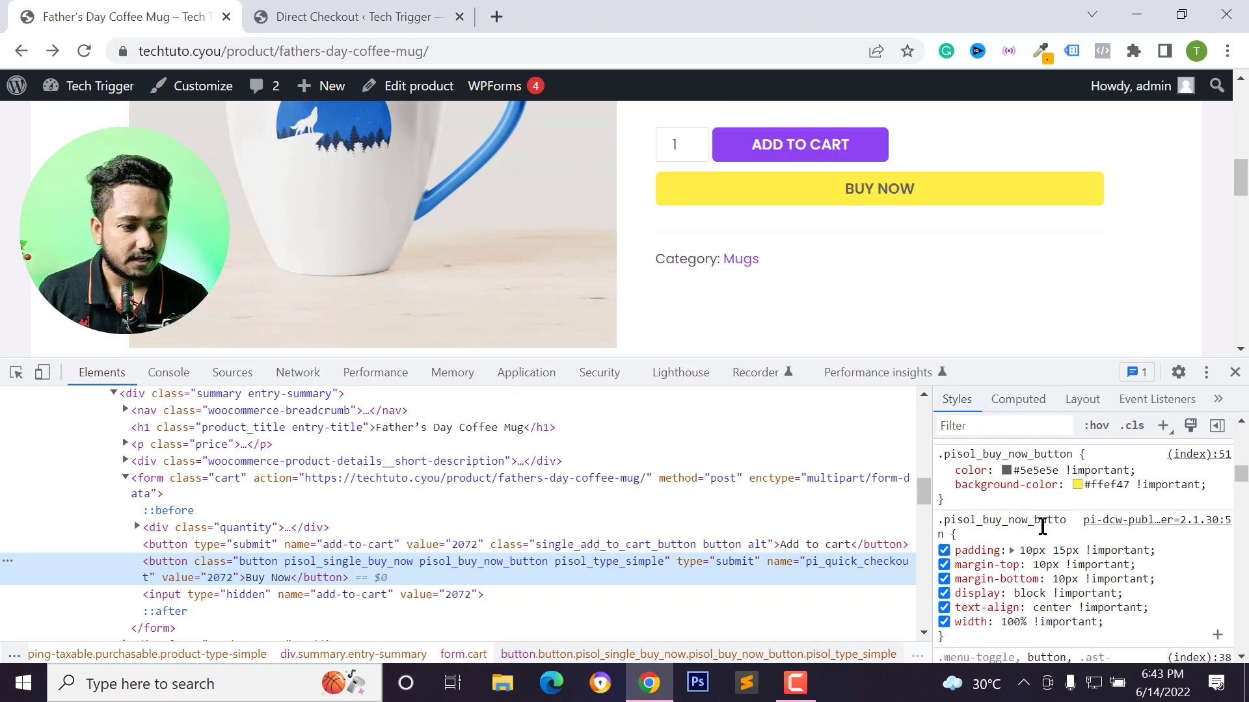
scroll(1007, 552, "down", 1)
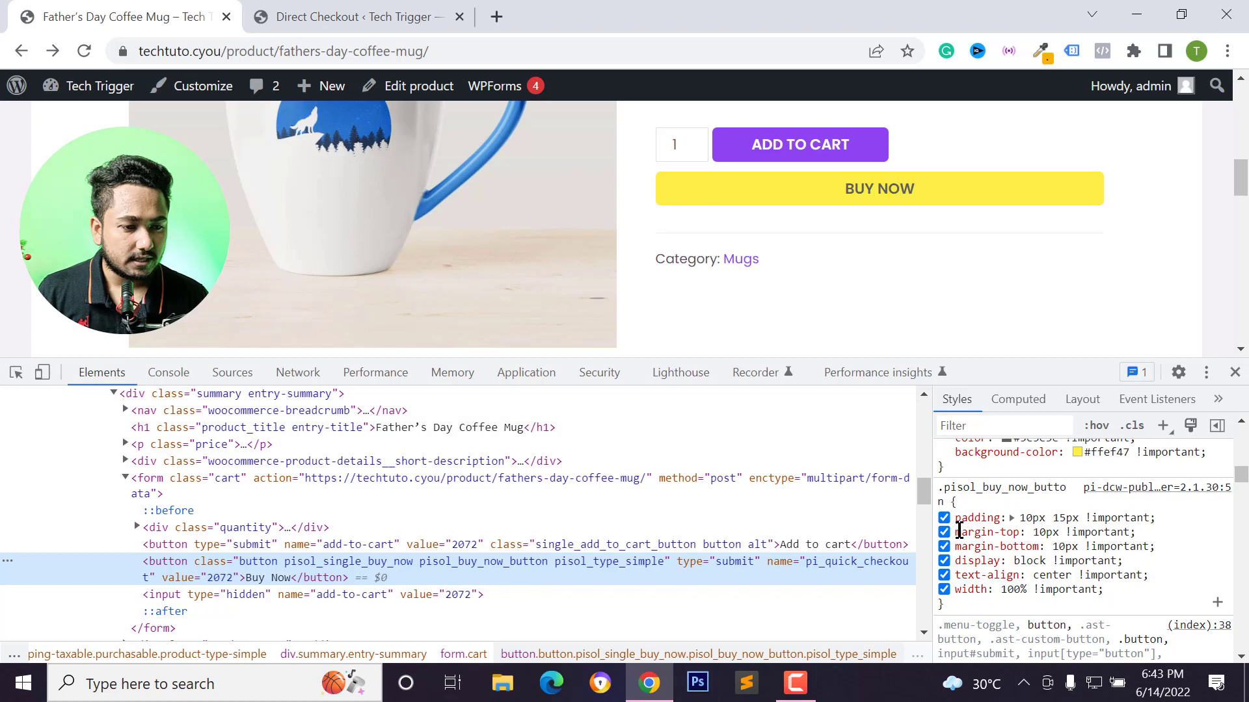
Disable the width and margin-top declarations of the pisol_buy_now_button rule to place the button beside Add to cart.
left_click(943, 590)
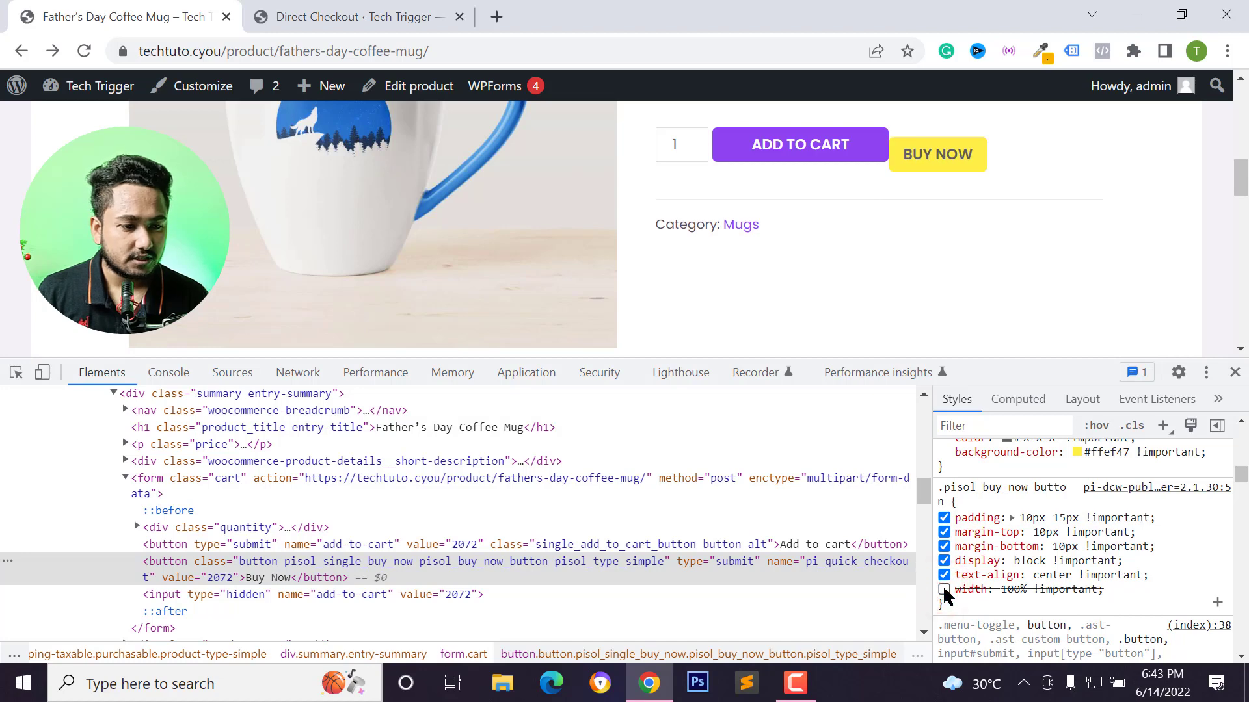
left_click(944, 532)
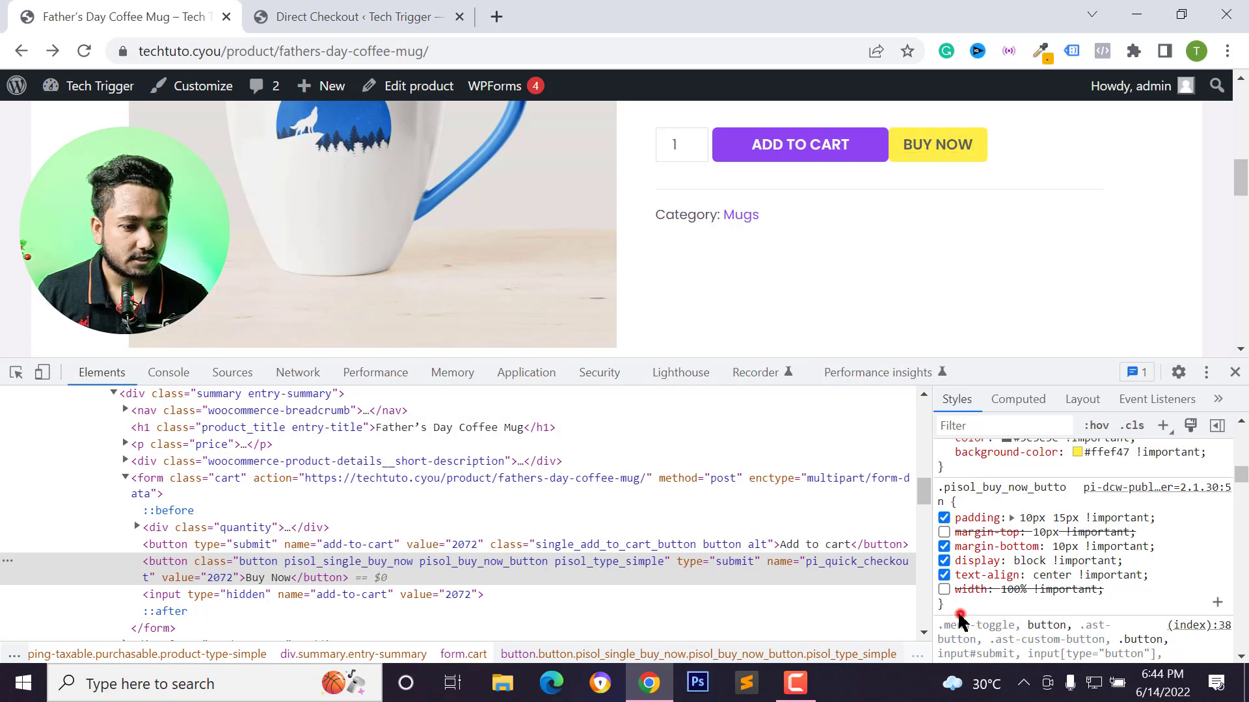
Copy the pisol_buy_now_button rule's declarations and close the developer tools.
left_click_drag(957, 611, 946, 491)
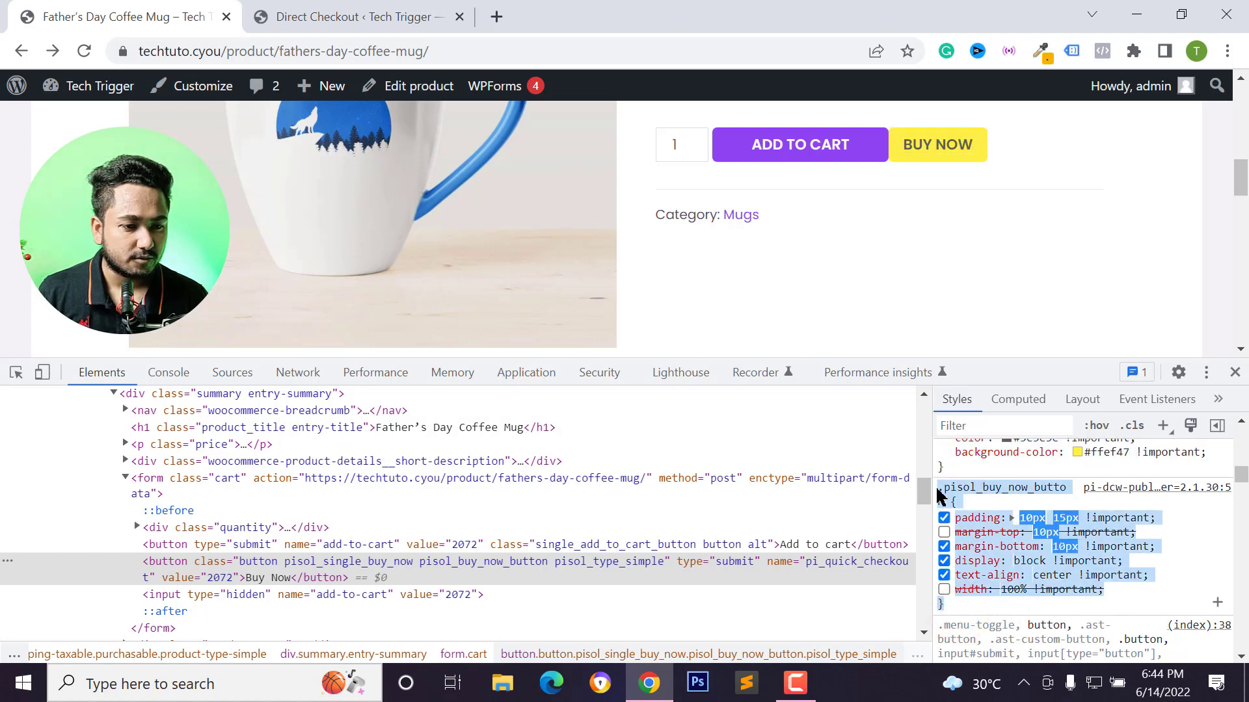
right_click(947, 492)
left_click(877, 428)
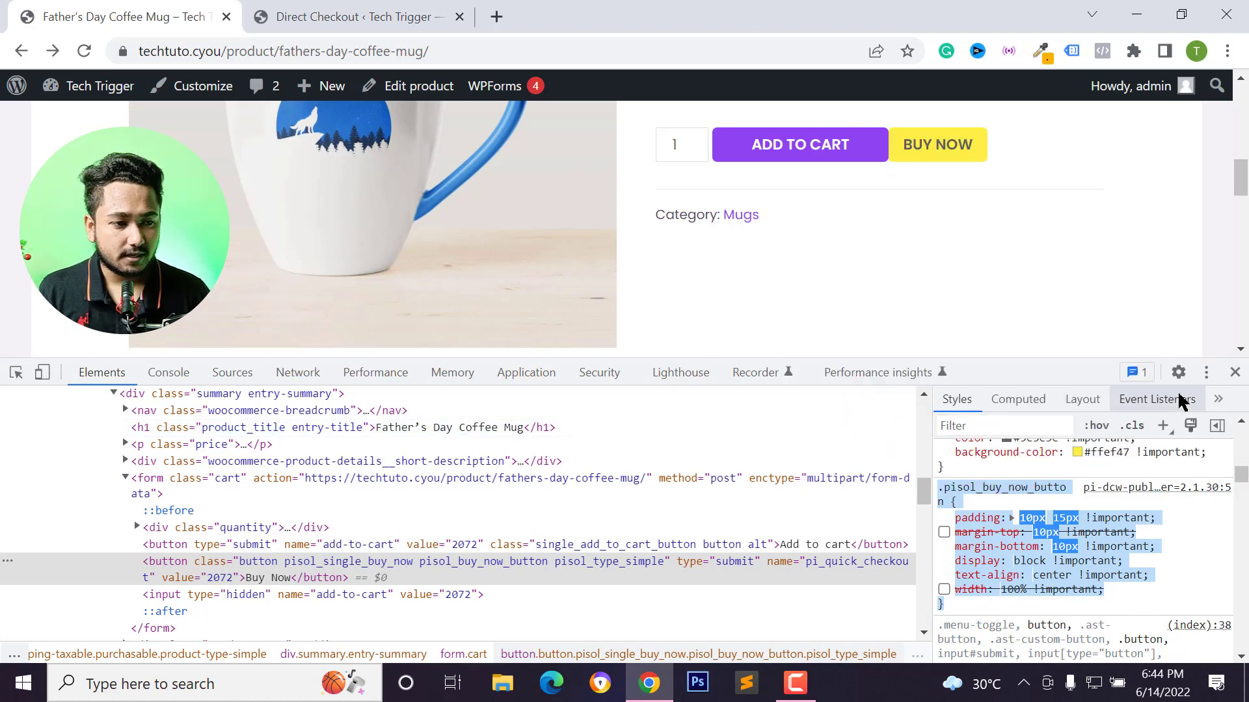
left_click(1235, 373)
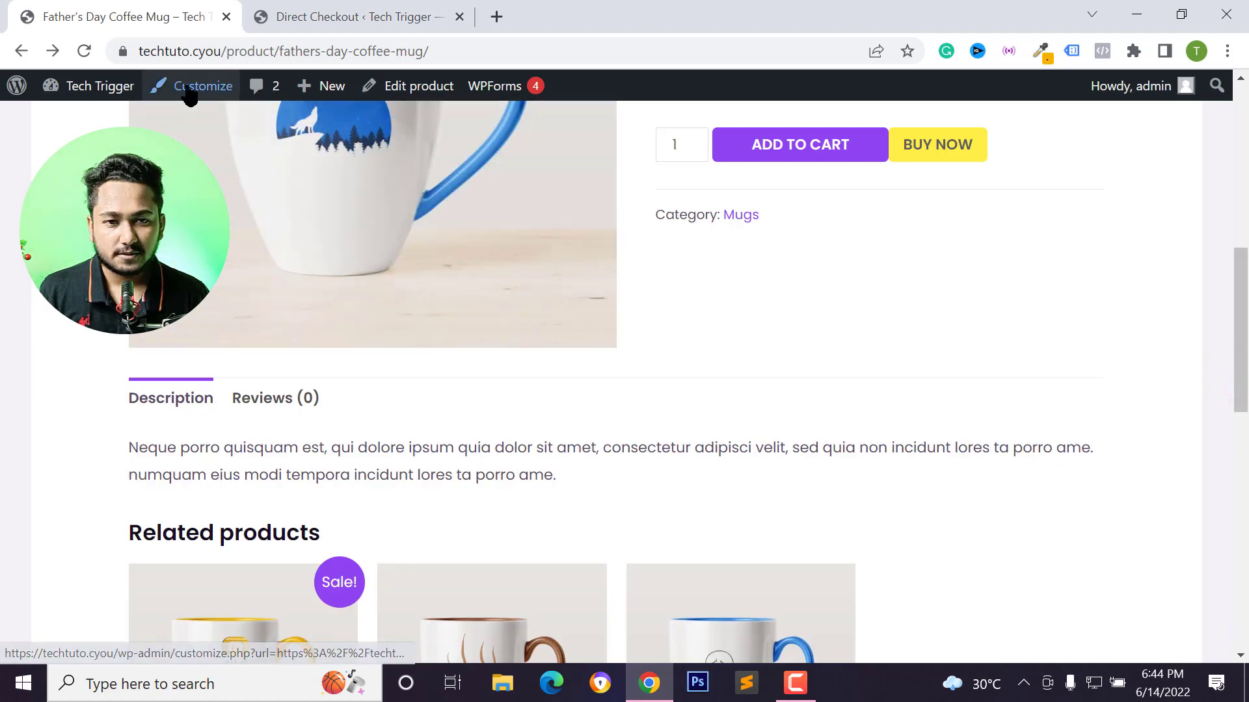
Open the theme customizer's Additional CSS section for the product page.
left_click(195, 90)
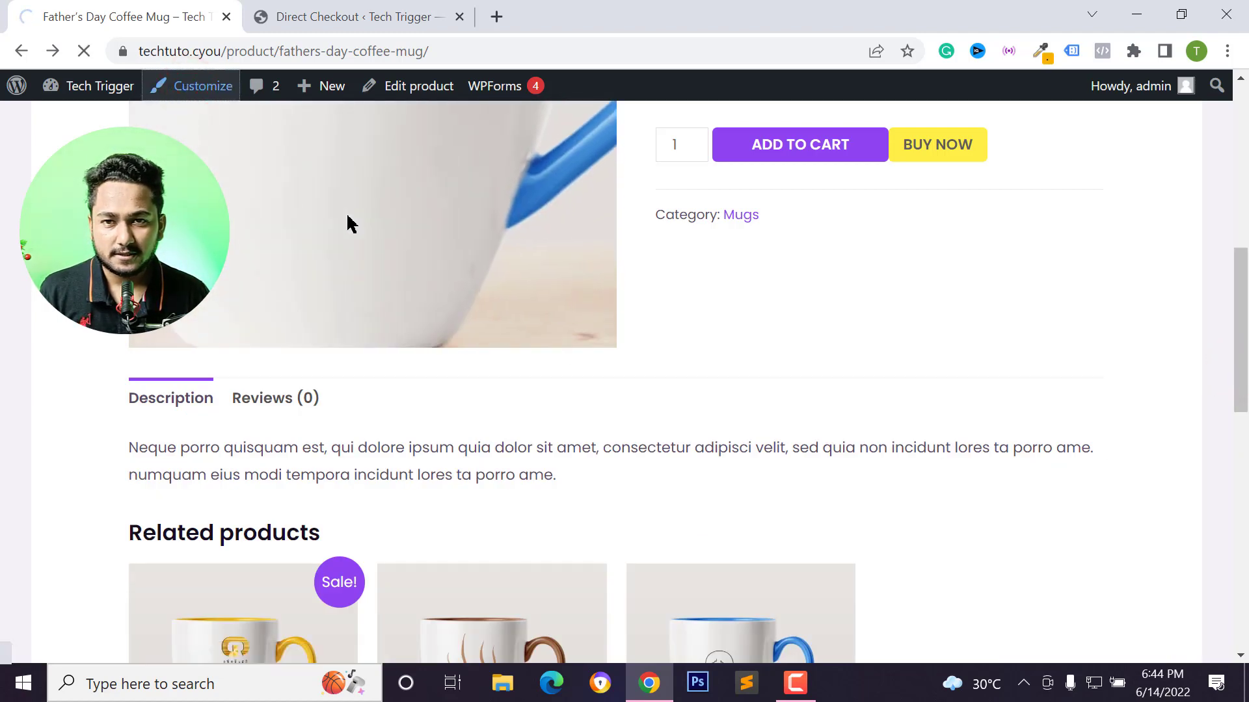
scroll(301, 111, "up", 2)
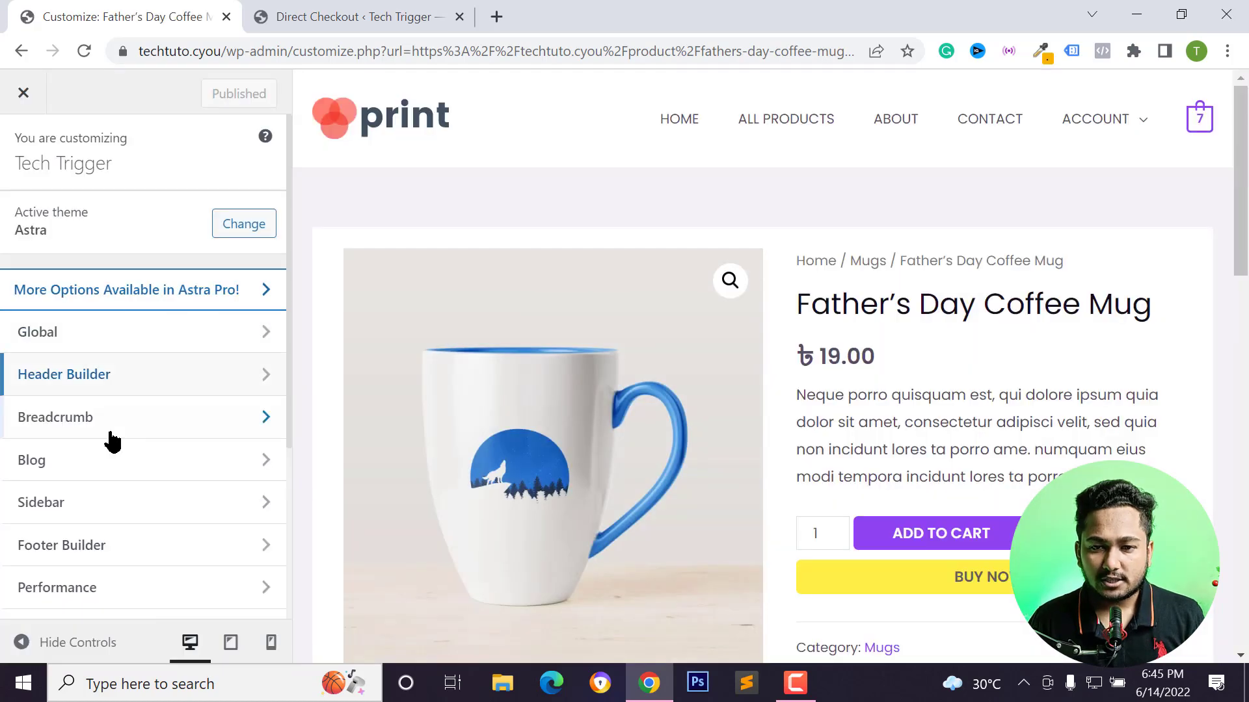
scroll(65, 495, "down", 1)
scroll(65, 455, "down", 4)
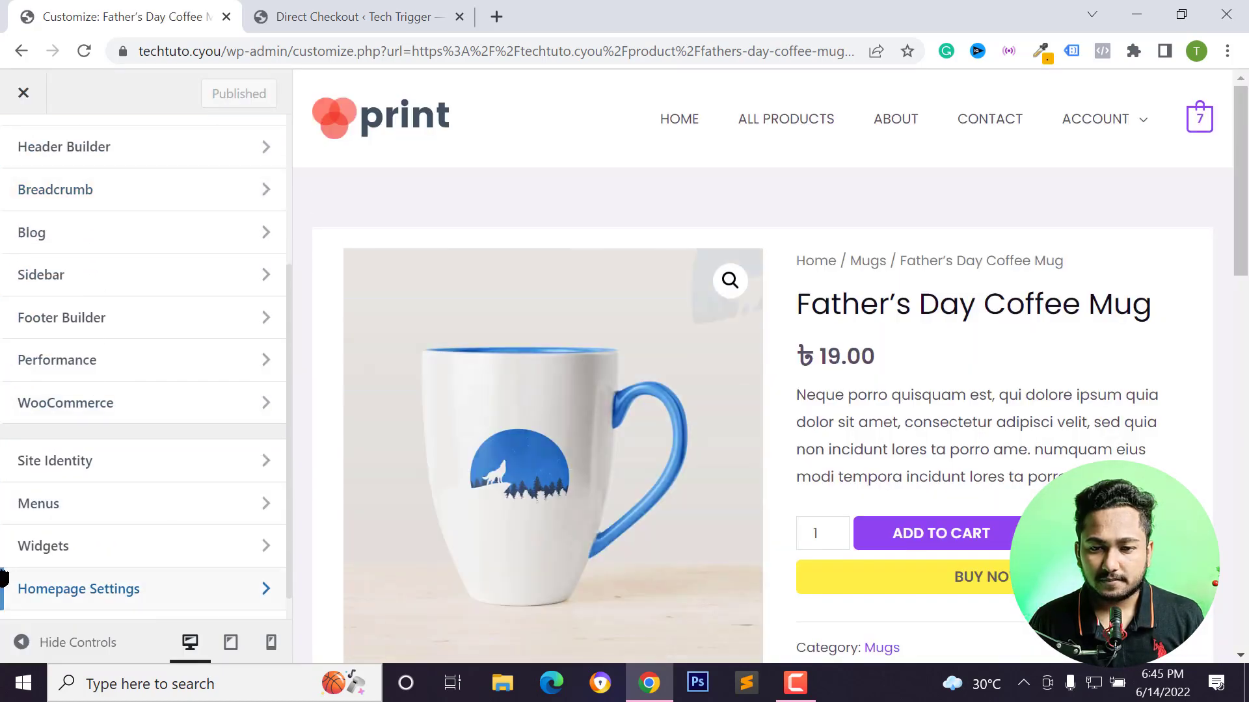
scroll(68, 570, "down", 1)
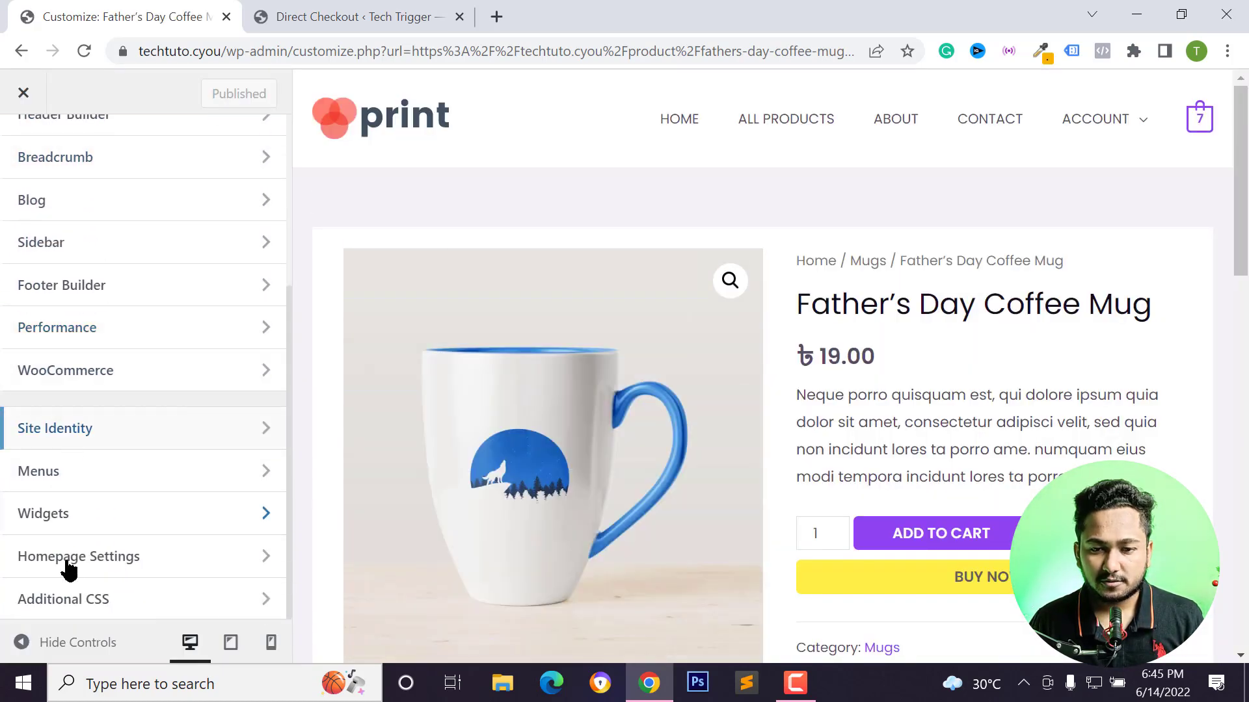
left_click(93, 602)
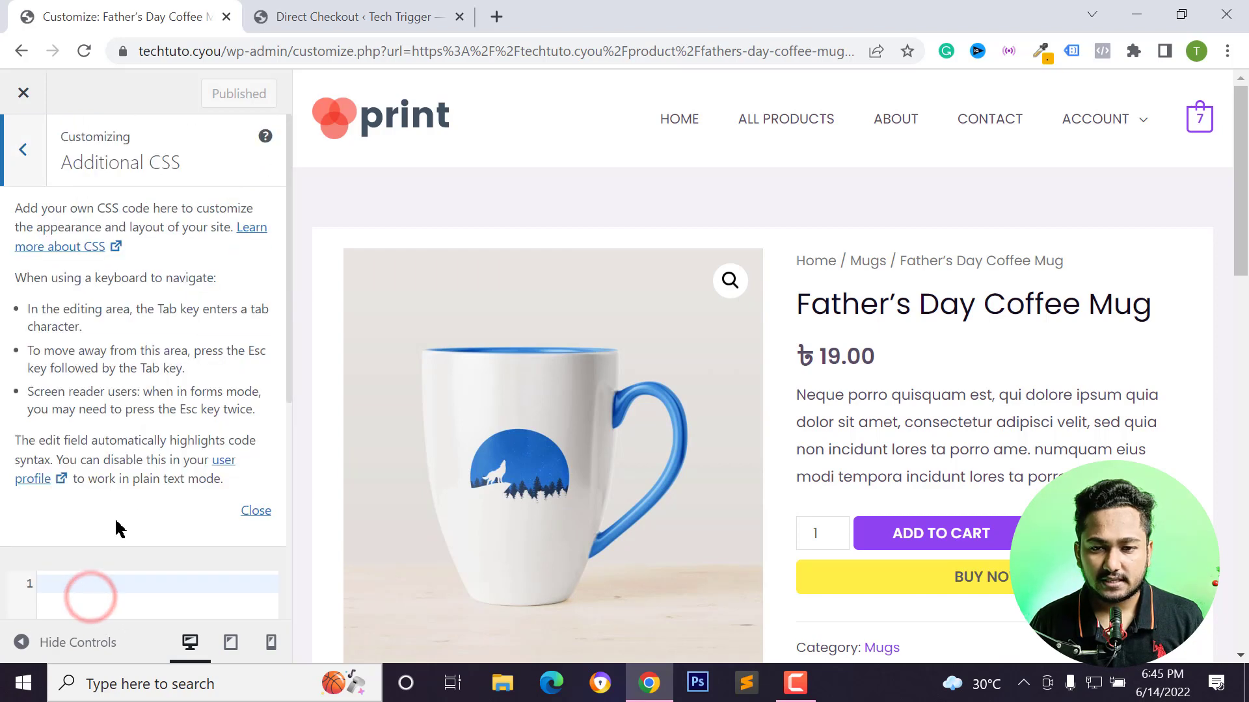
left_click(266, 514)
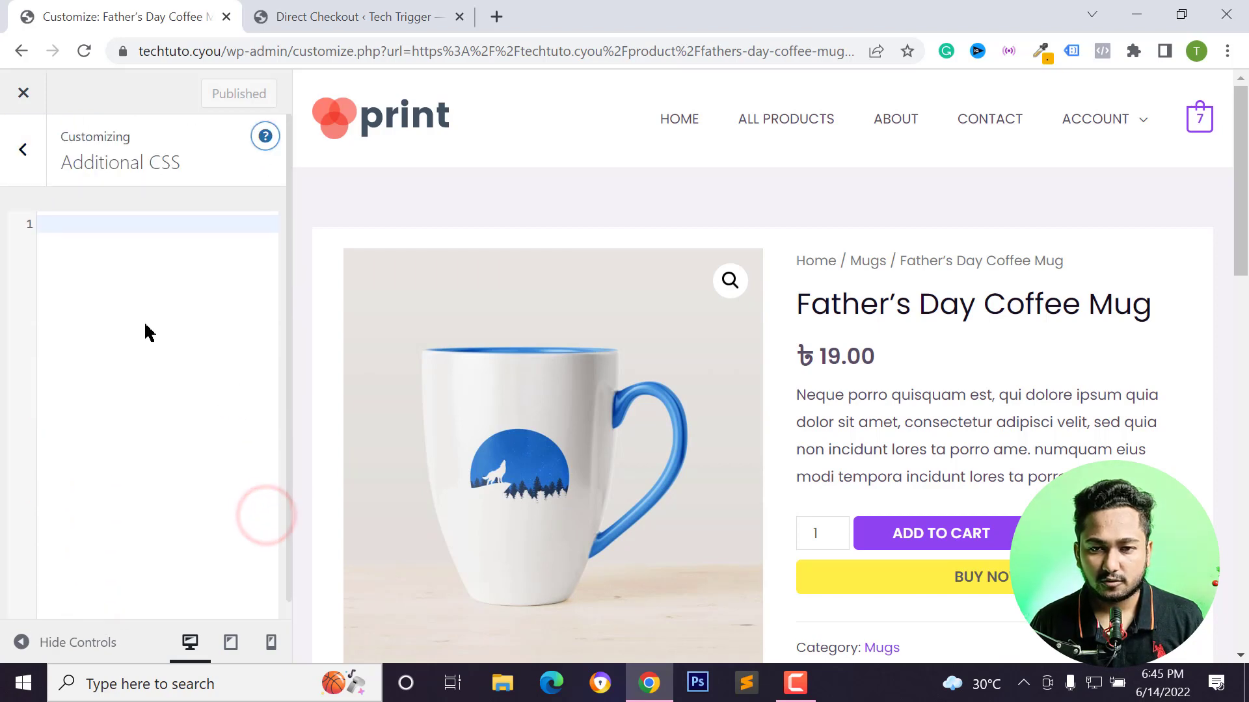
Paste the copied pisol_buy_now_button rule into the Additional CSS editor.
left_click(126, 312)
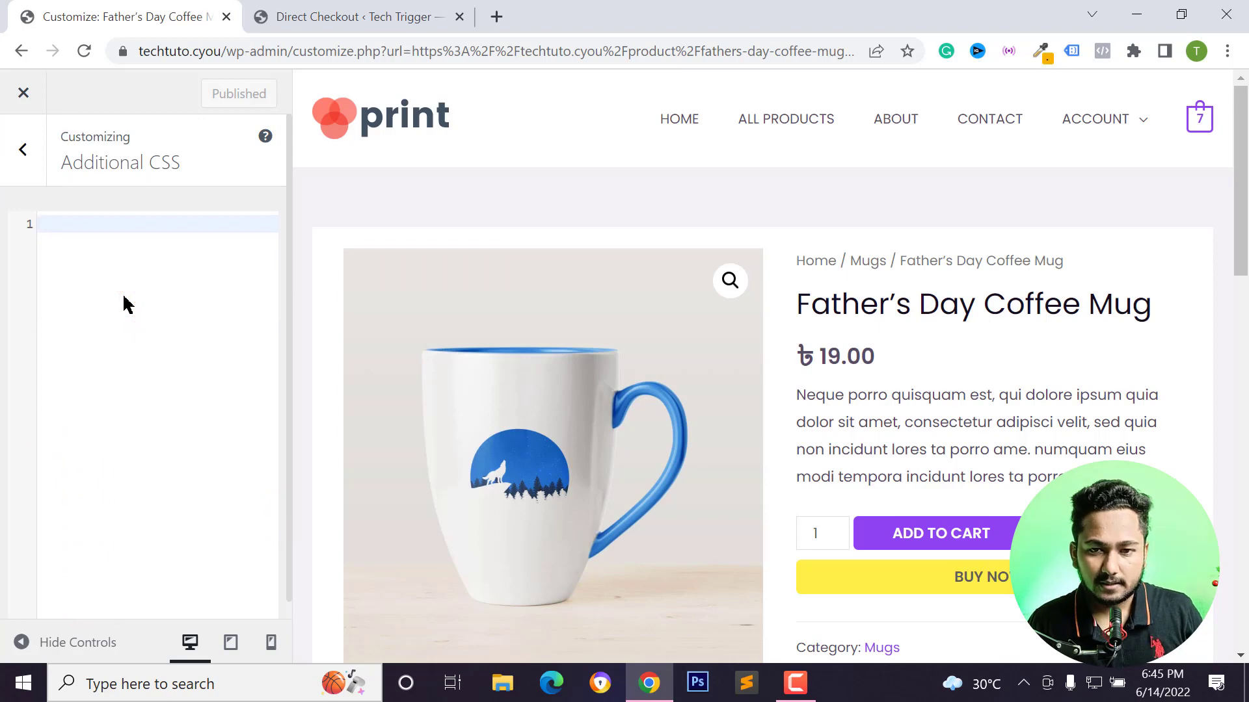
right_click(125, 298)
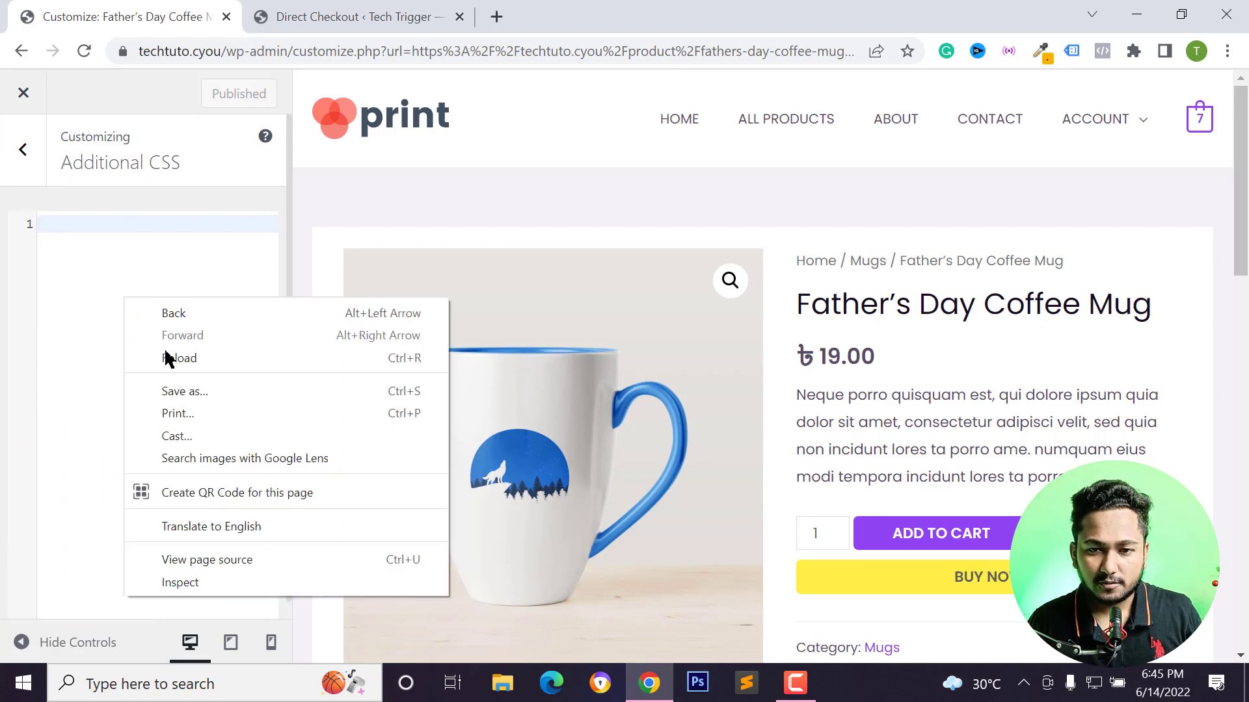
left_click(65, 338)
right_click(70, 338)
left_click(81, 271)
key("ctrl+v")
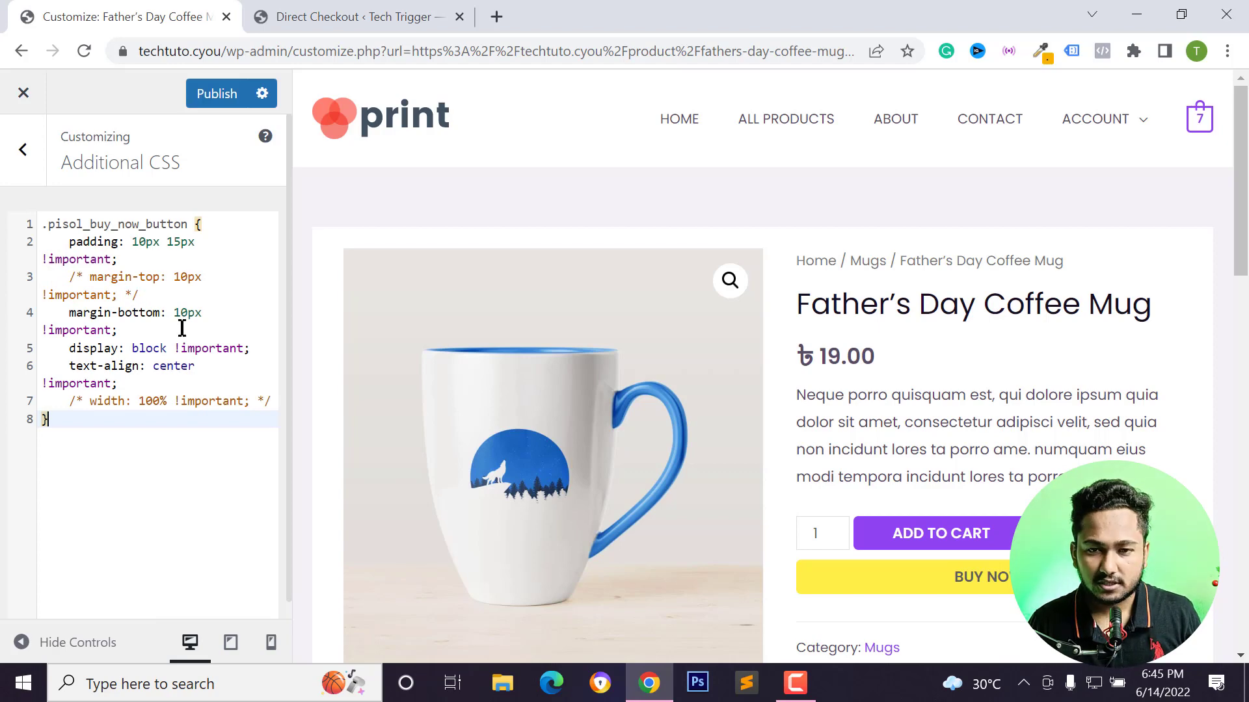
Delete the padding and margin-bottom declarations from the pasted rule.
left_click(120, 289)
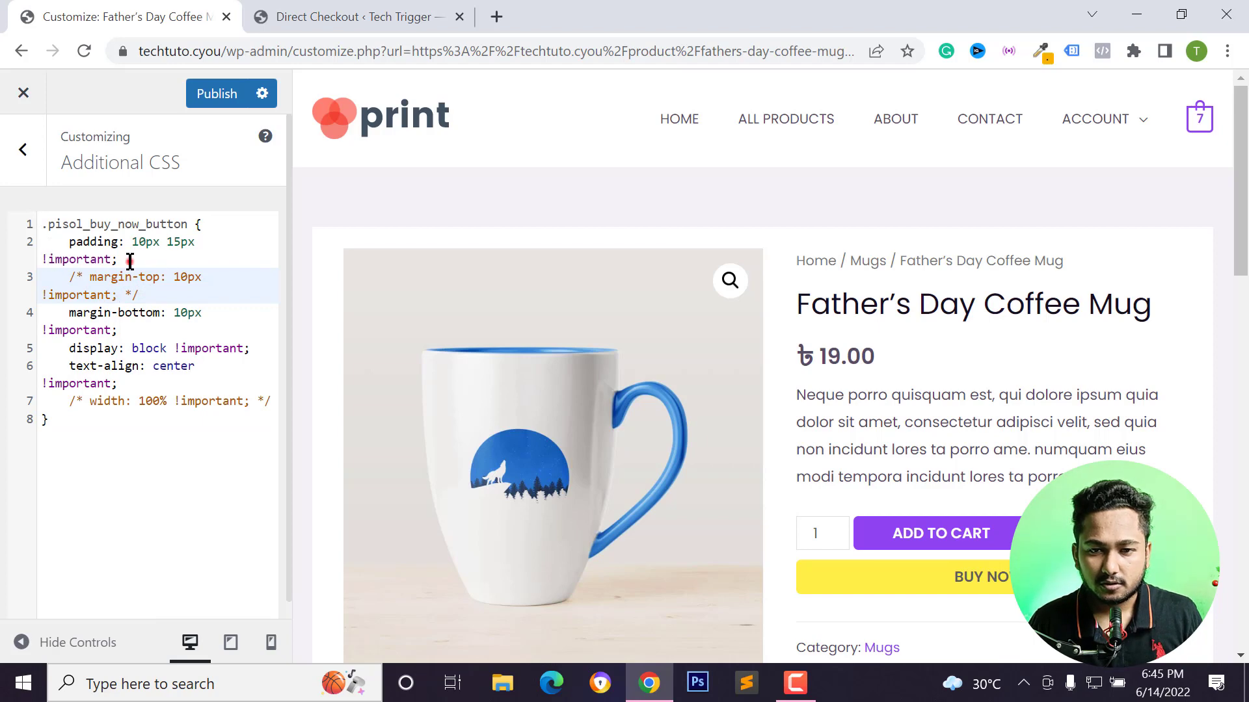
left_click_drag(129, 261, 65, 245)
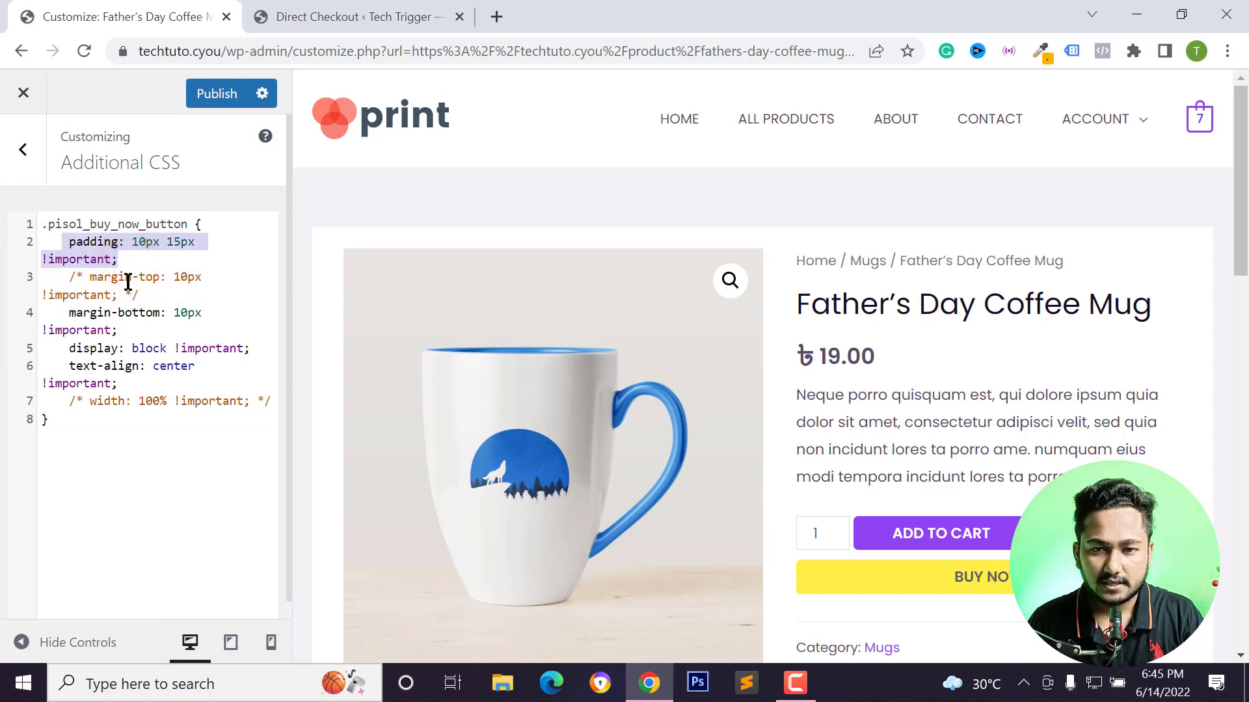
key("BackSpace")
left_click_drag(58, 296, 245, 307)
left_click(233, 288)
left_click(158, 282)
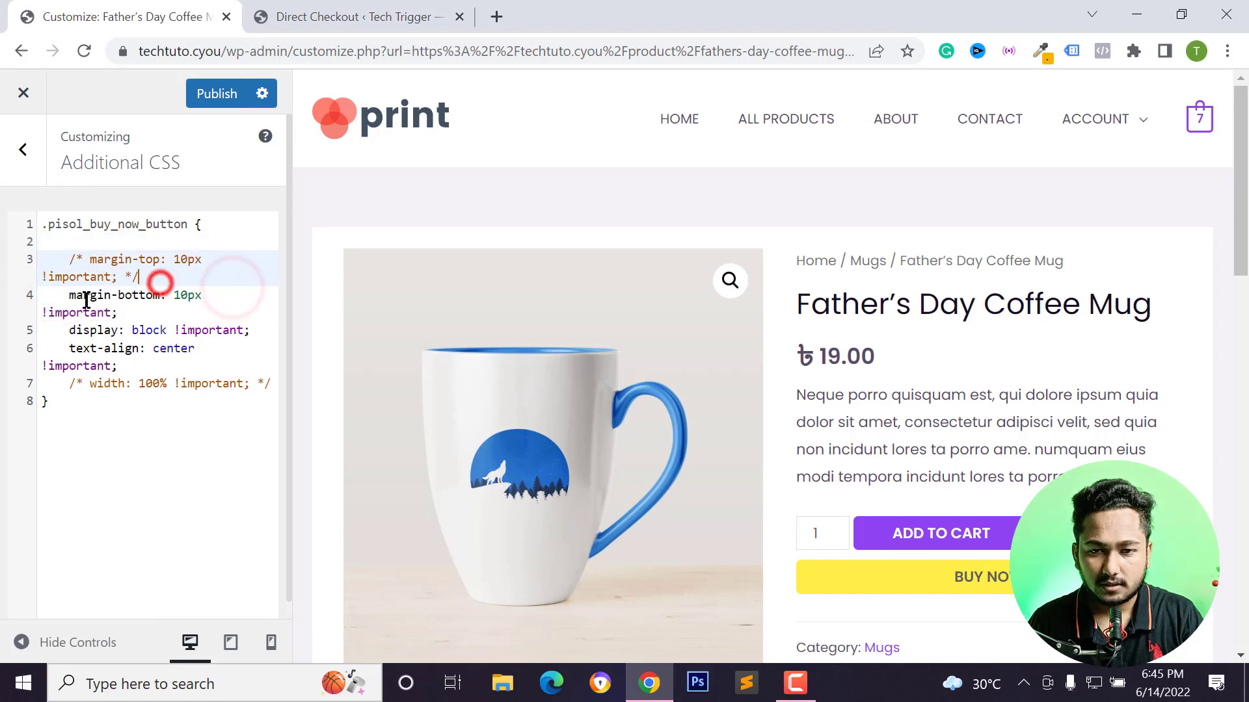
left_click_drag(63, 300, 149, 315)
key("BackSpace")
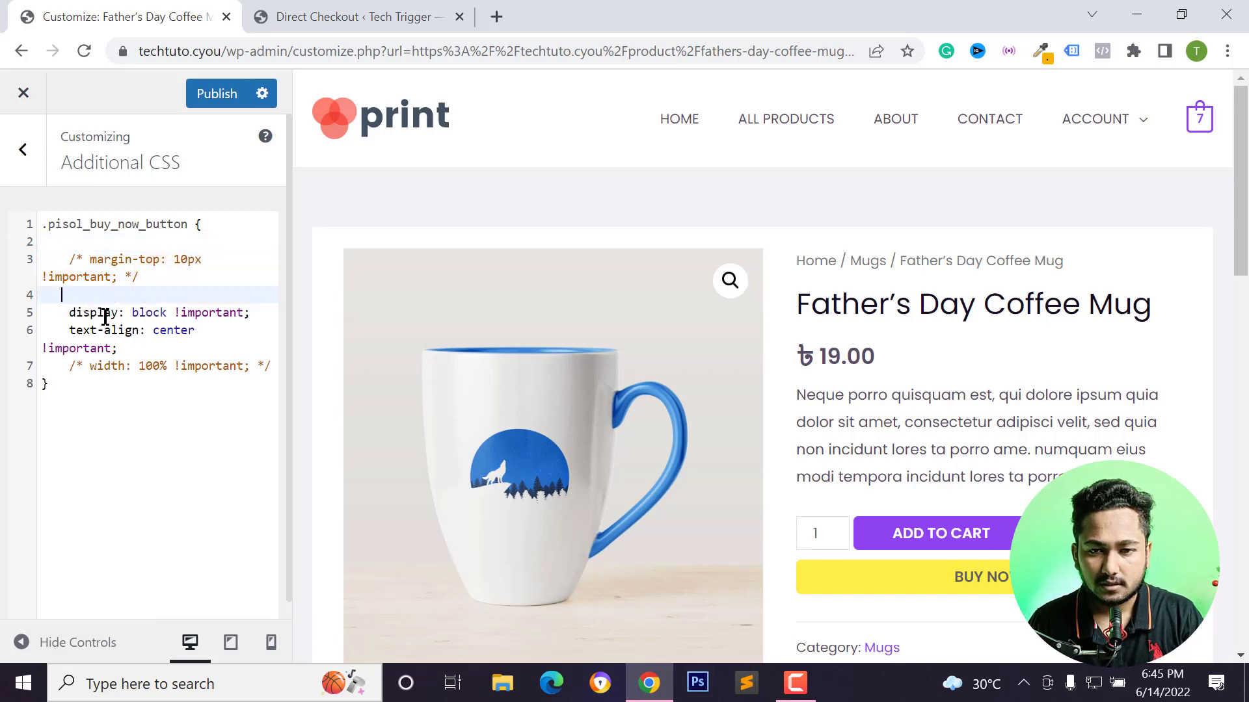
Delete the display and text-align declarations from the rule.
left_click_drag(66, 314, 214, 329)
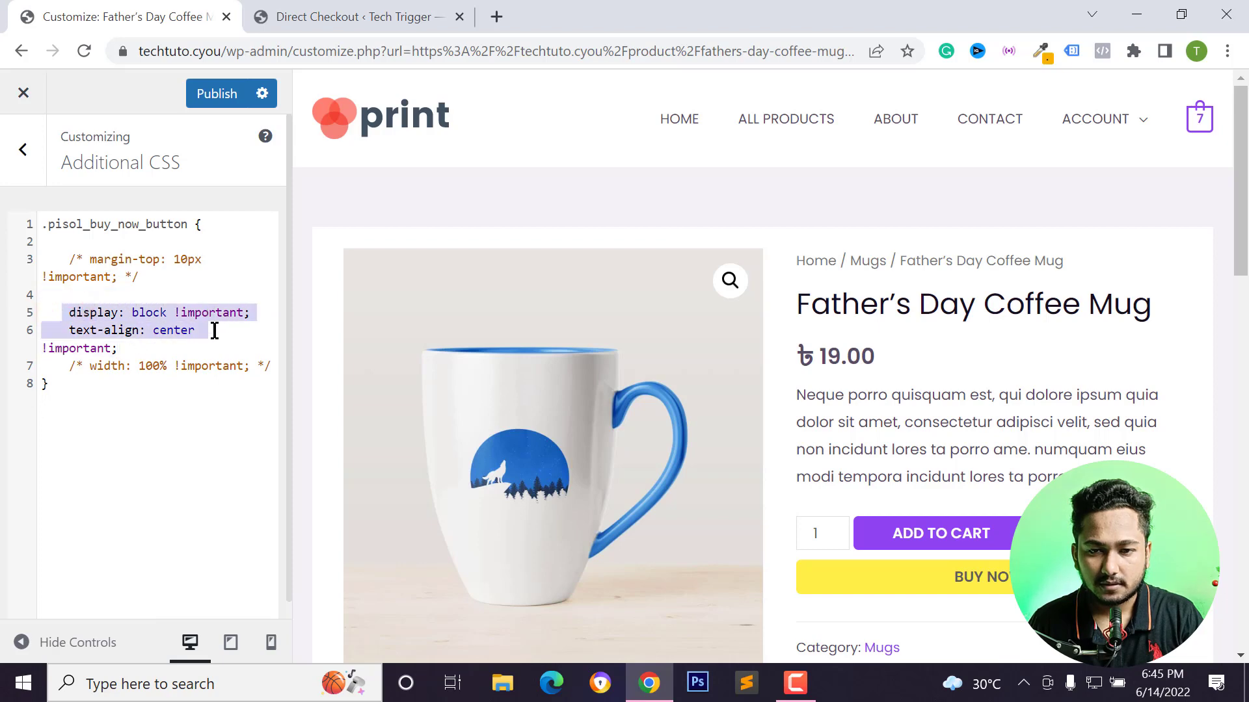
key("BackSpace")
left_click_drag(143, 310, 61, 330)
key("BackSpace")
Uncomment the width and margin-top declarations in the rule.
key("BackSpace")
left_click_drag(229, 329, 249, 330)
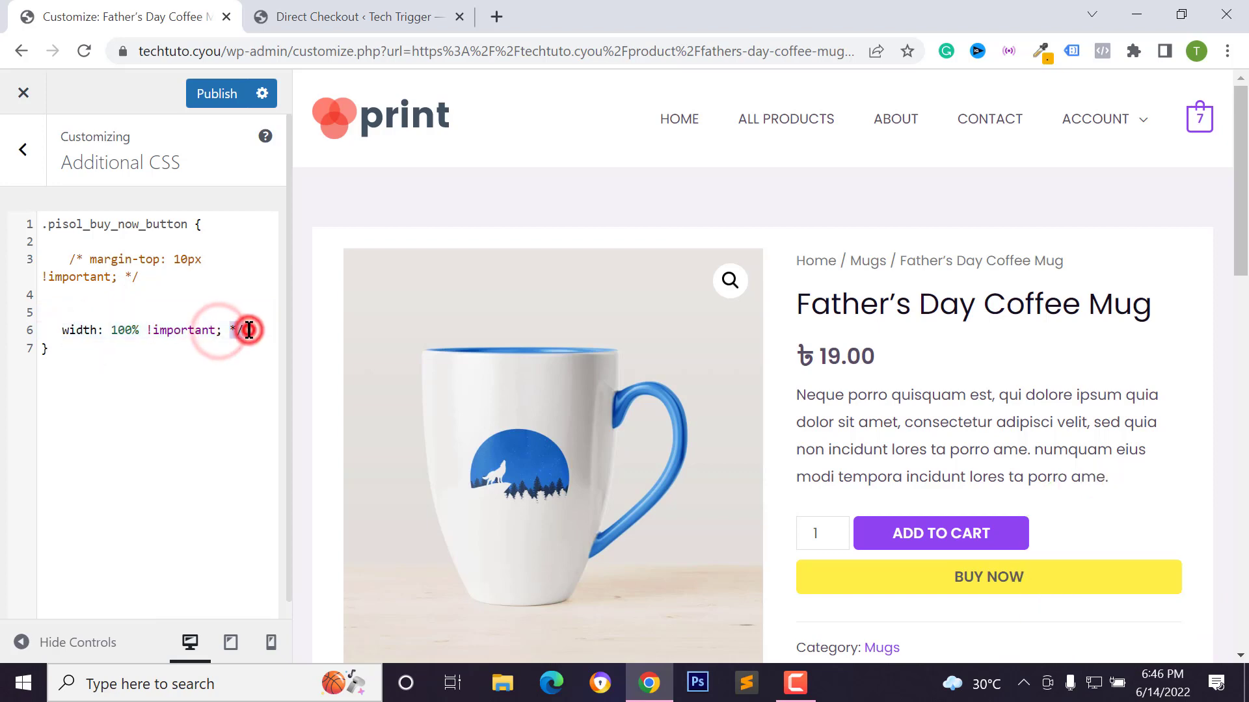
key("BackSpace")
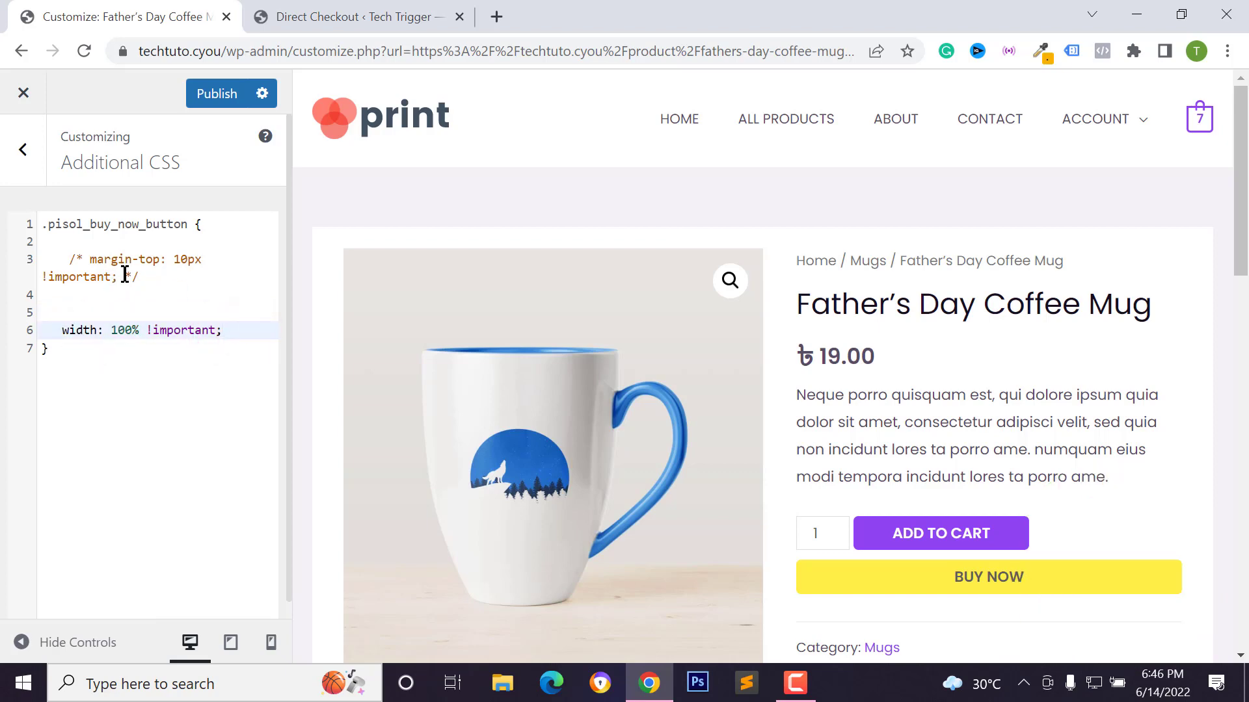
key("BackSpace")
left_click_drag(125, 273, 54, 259)
key("BackSpace")
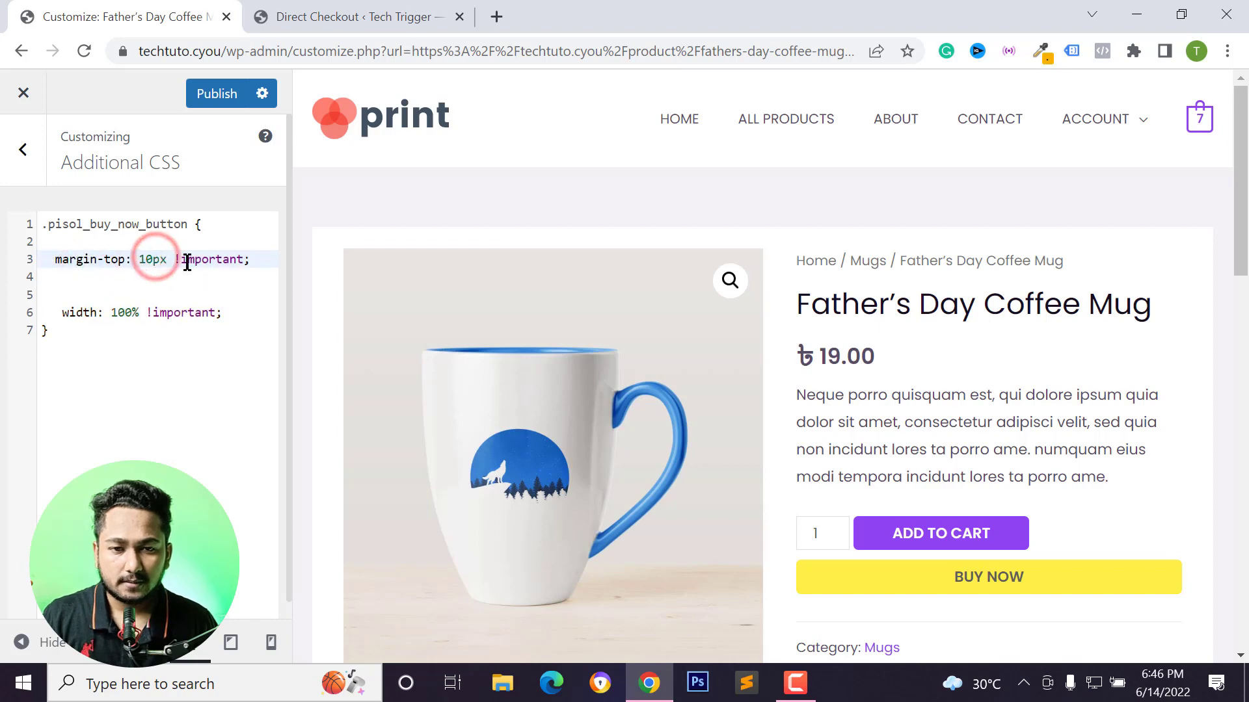
Set the margin-top value to 0px.
key("BackSpace")
key("BackSpace")
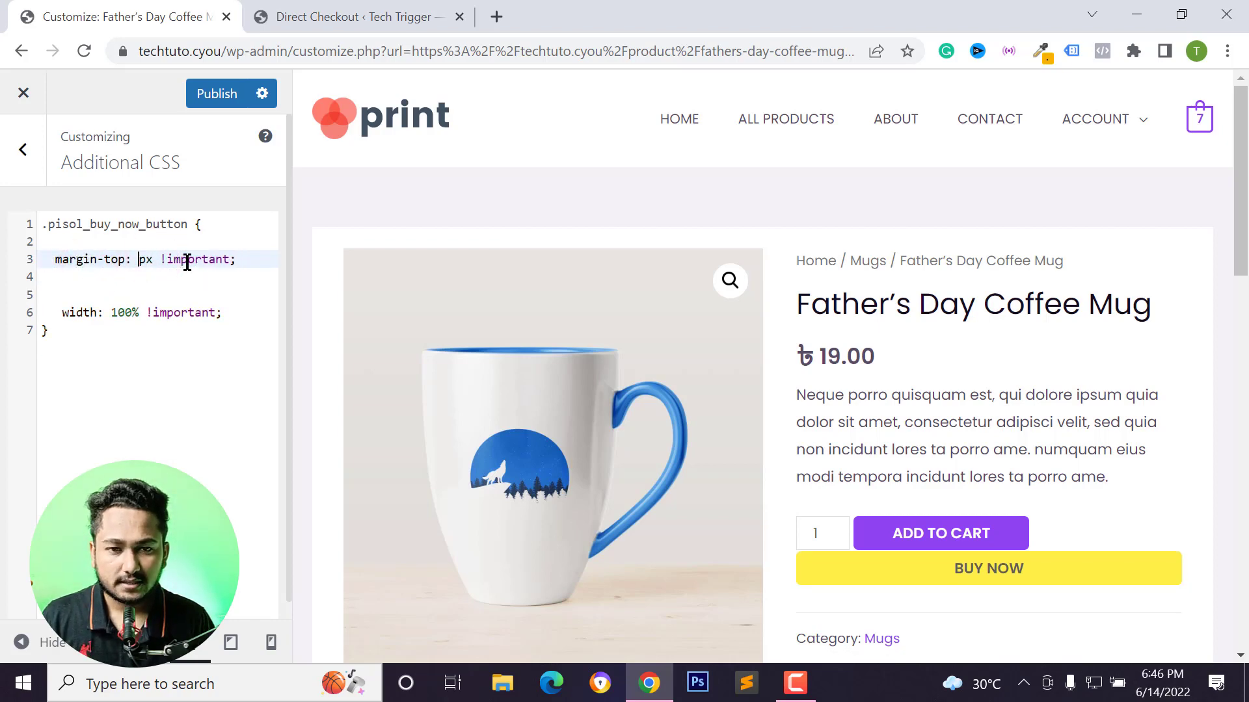
type("0")
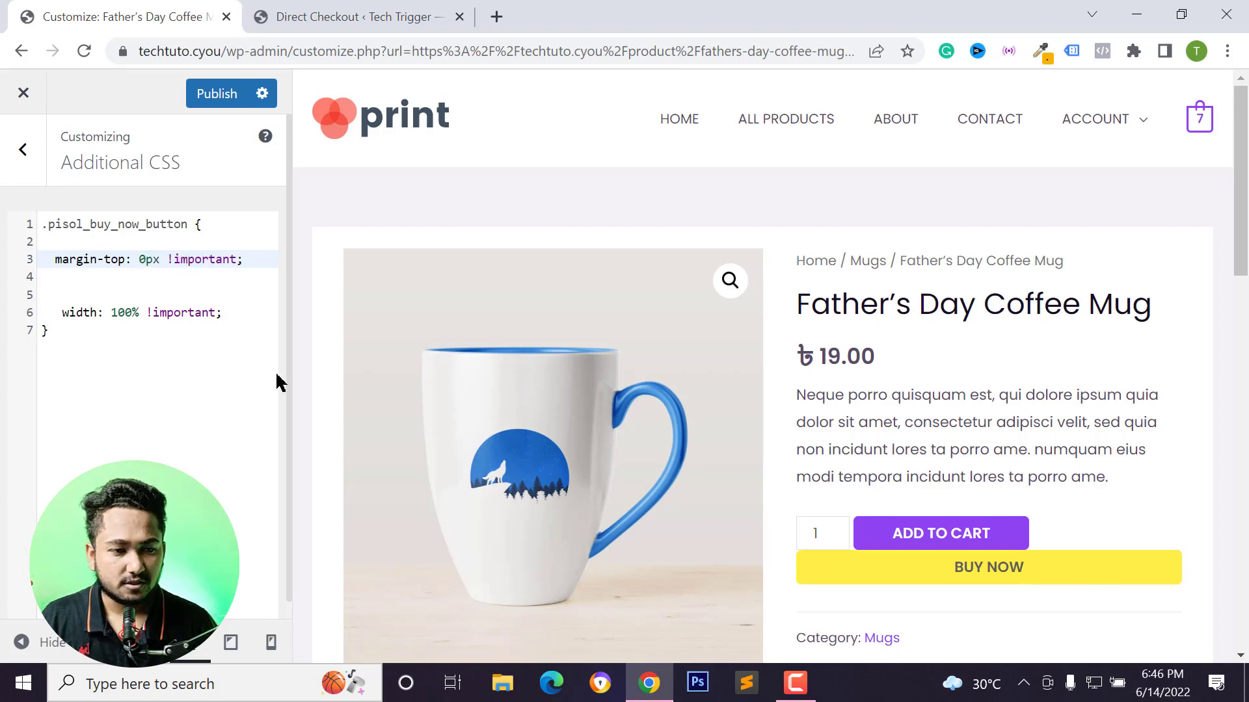
Set the width value to auto.
left_click(121, 307)
left_click_drag(104, 310, 140, 317)
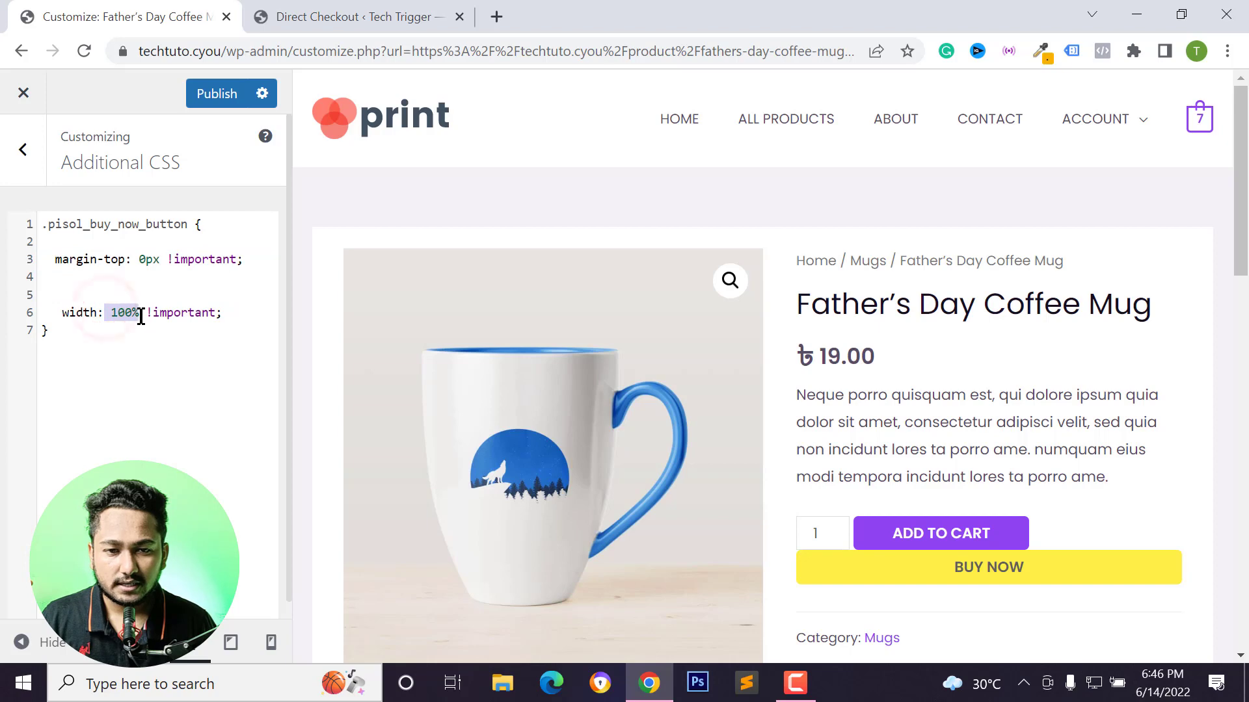
type("auto")
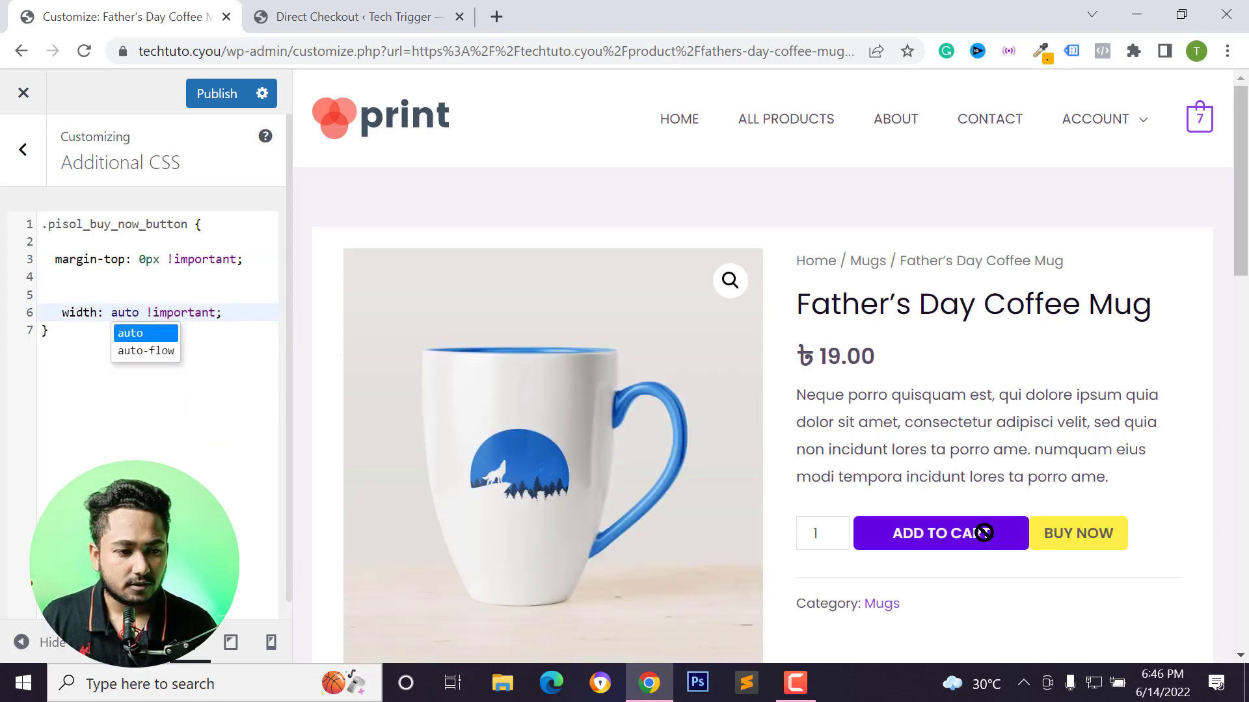
left_click(138, 487)
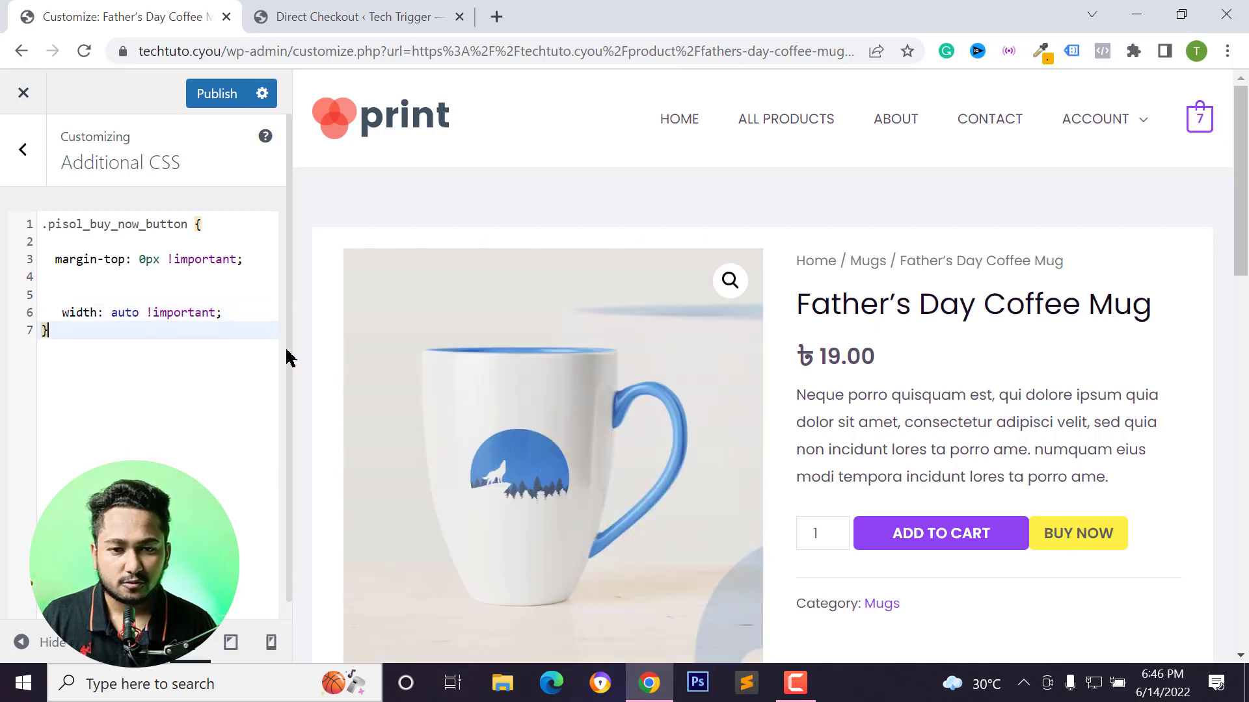
Add a margin-left: 5px !important declaration to the pisol_buy_now_button rule.
left_click(181, 285)
type("margin-b")
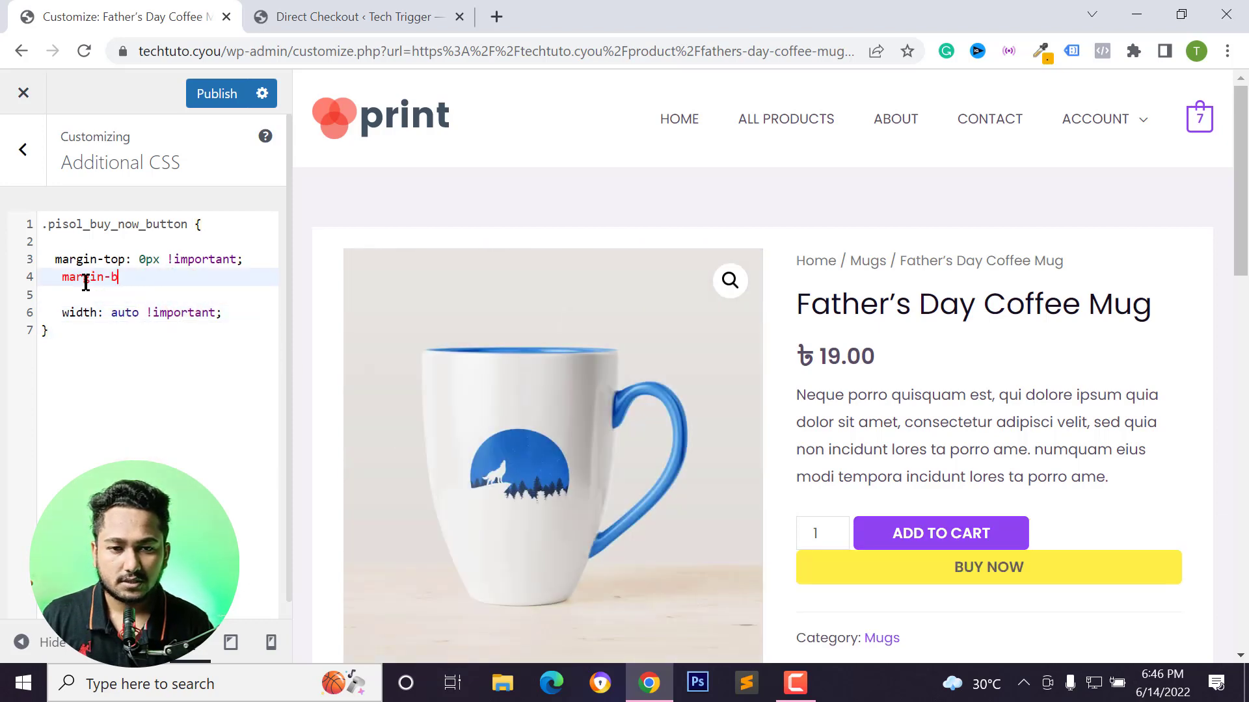
type("ottoleft")
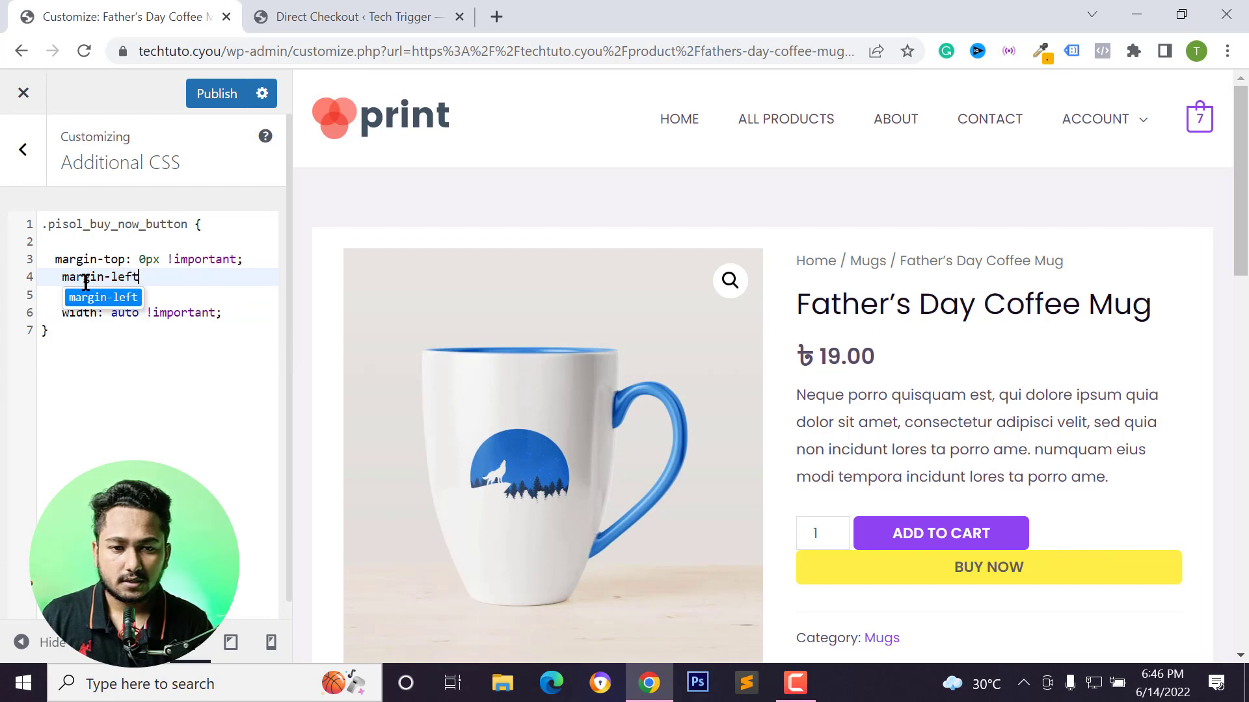
type(": 5px;")
key("Home")
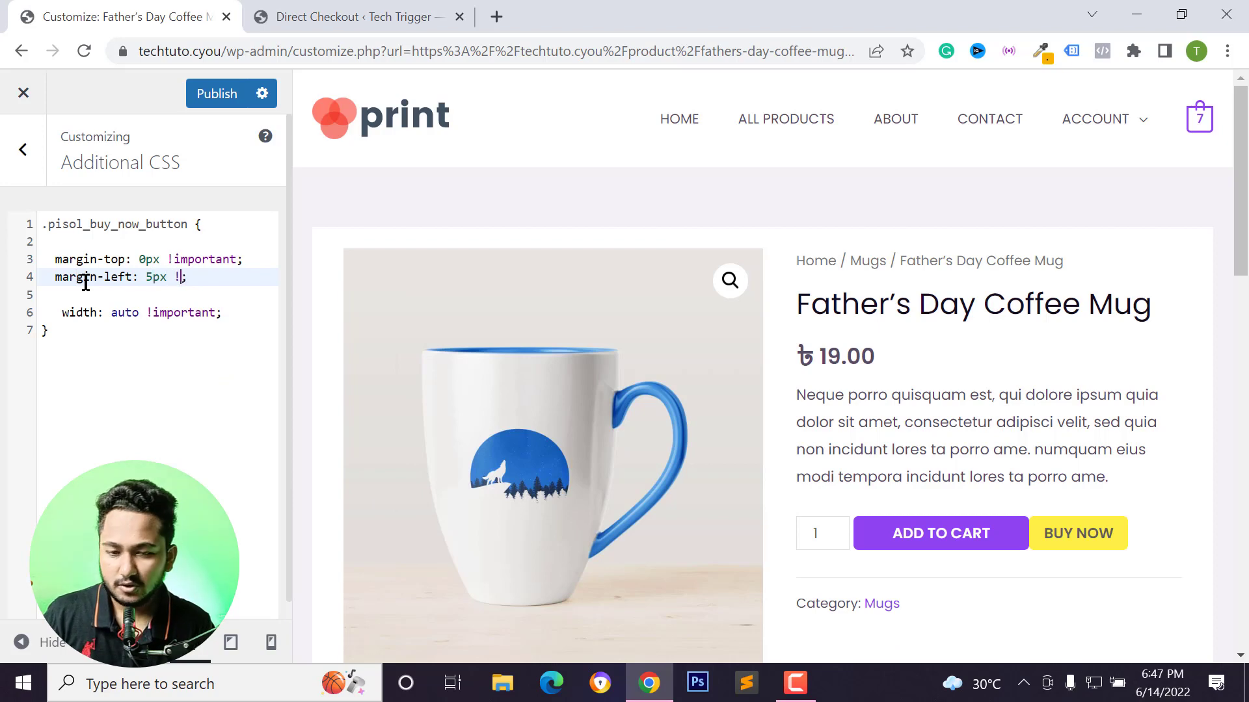
type("!importan")
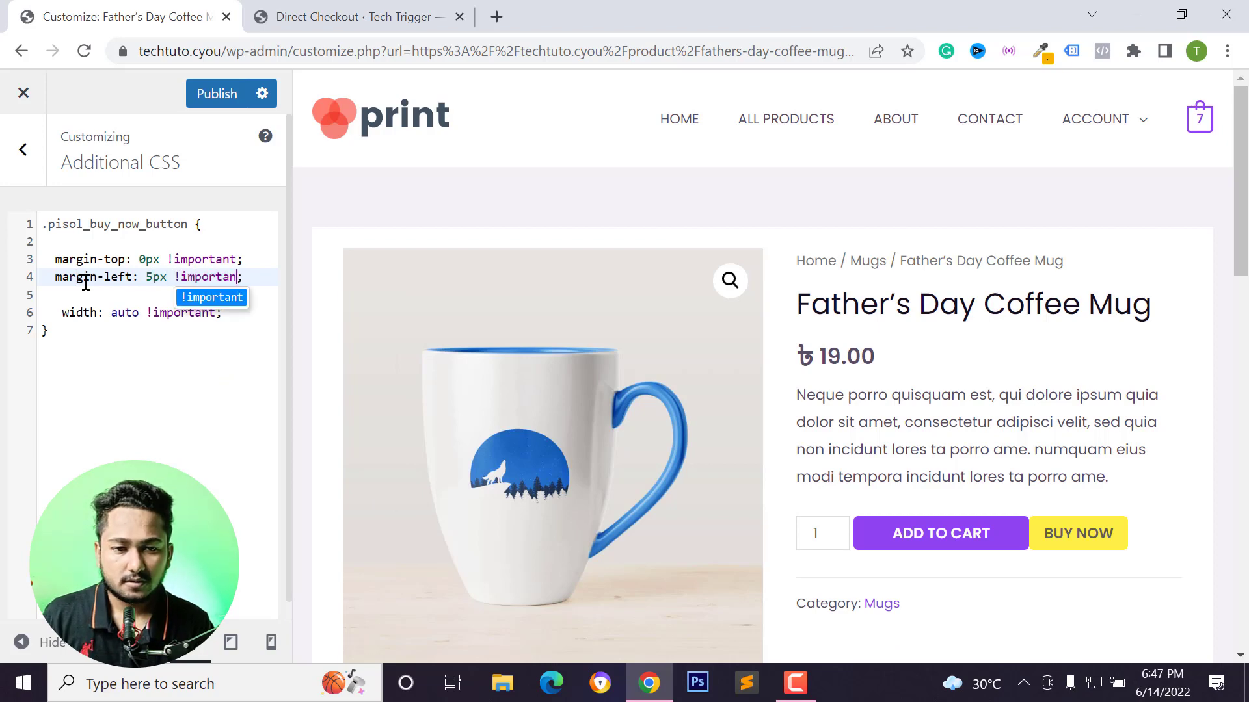
type("t")
left_click(82, 384)
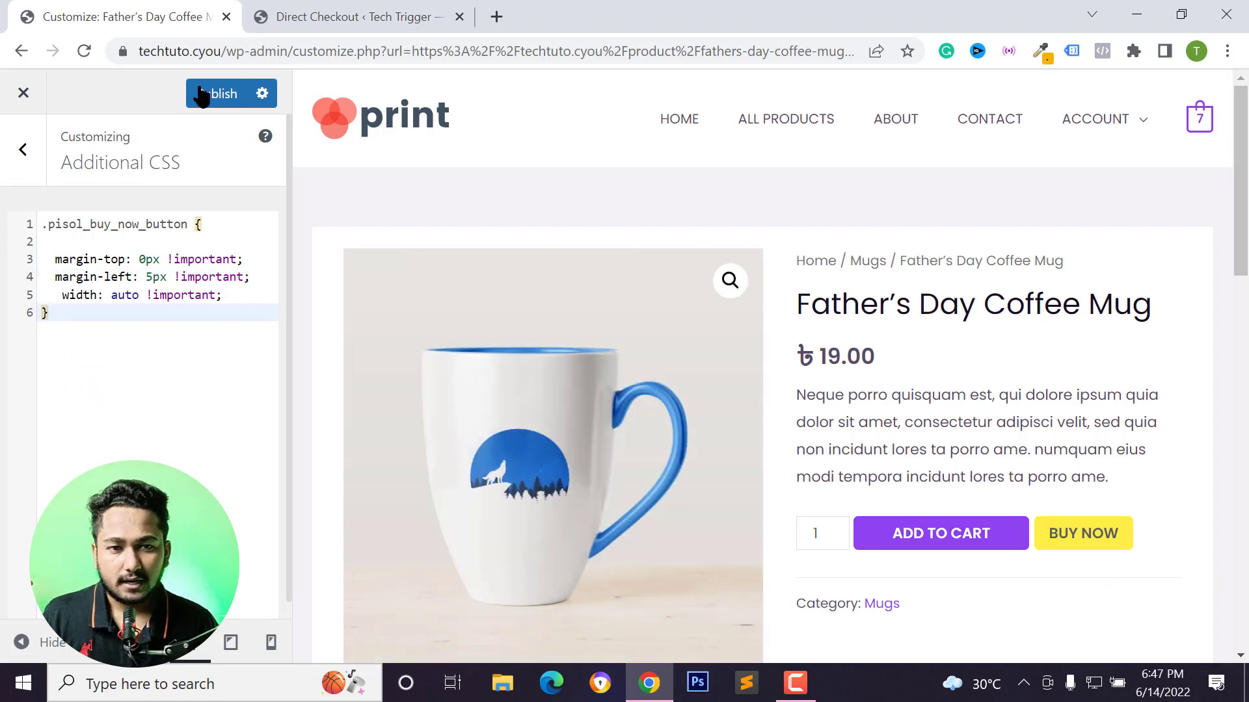
Publish the Additional CSS changes and exit the customizer back to the product page.
left_click(202, 83)
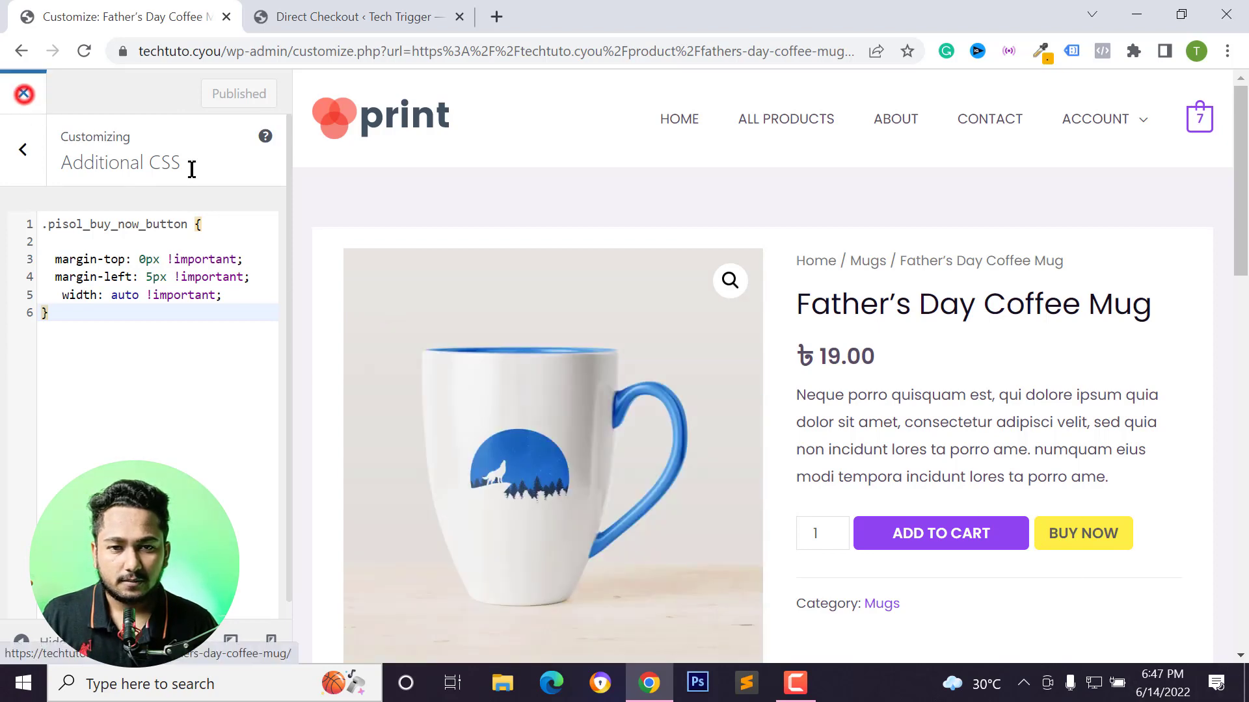
left_click(23, 93)
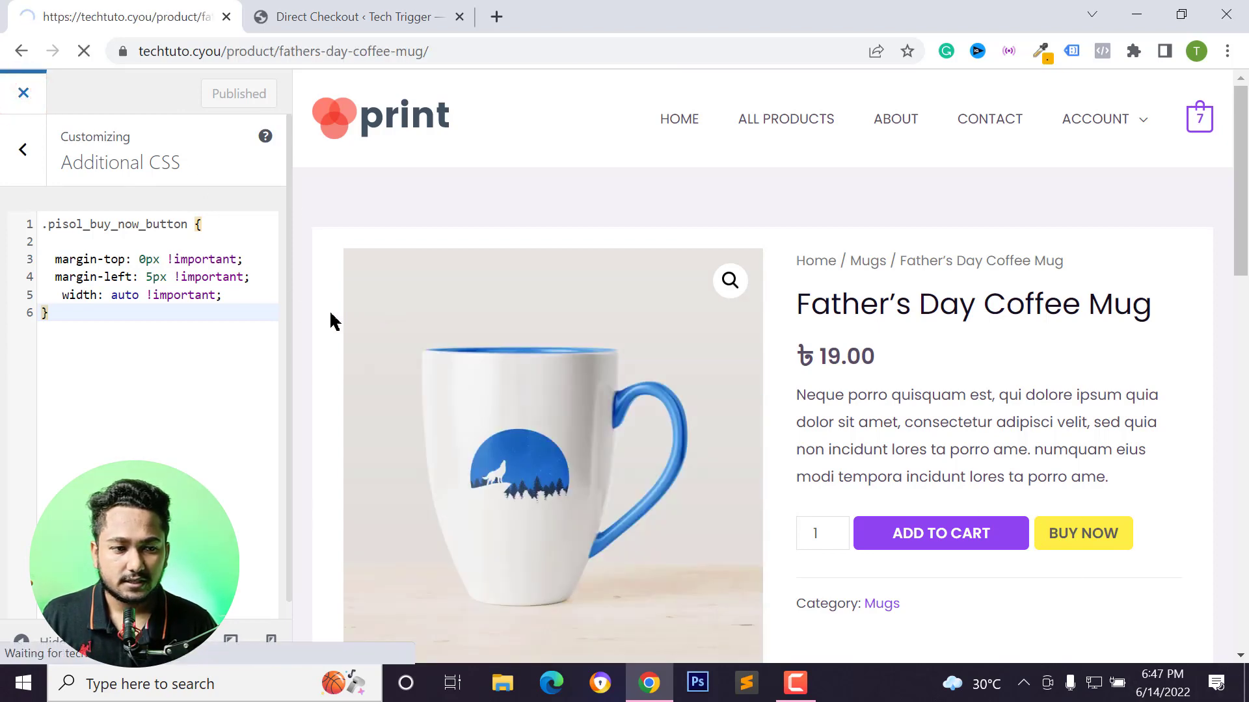
scroll(730, 474, "down", 3)
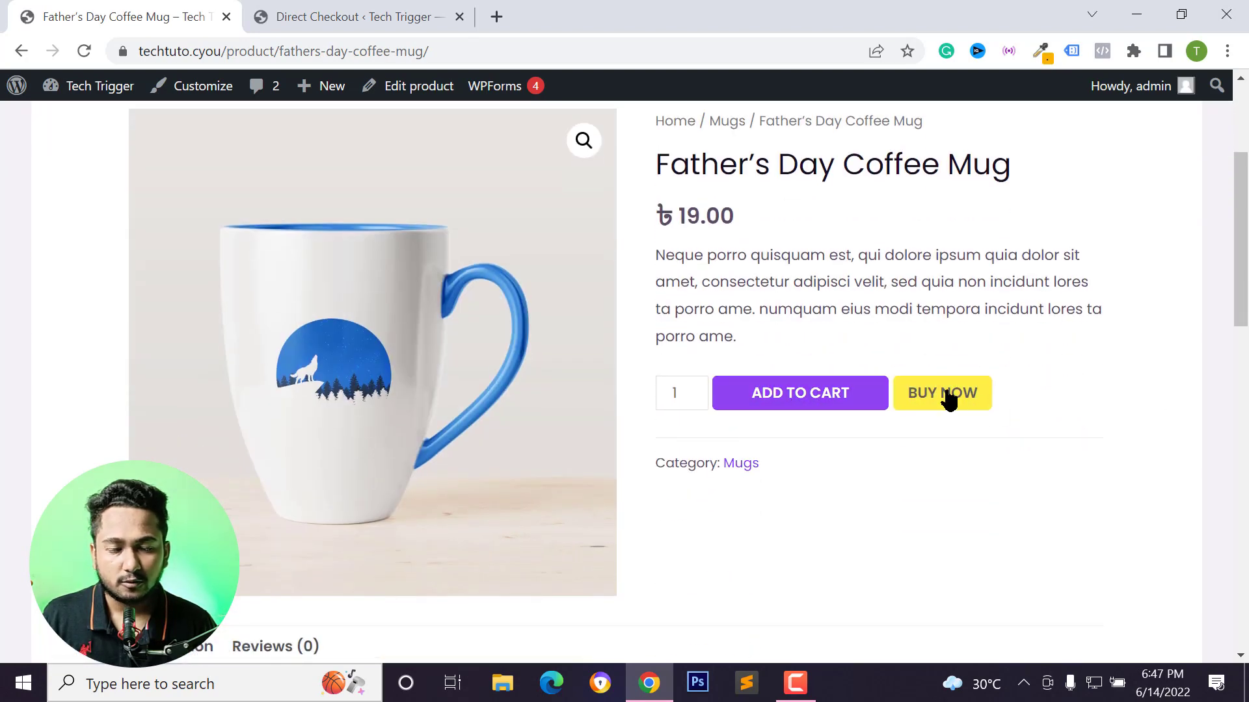
scroll(946, 395, "up", 3)
scroll(923, 377, "down", 3)
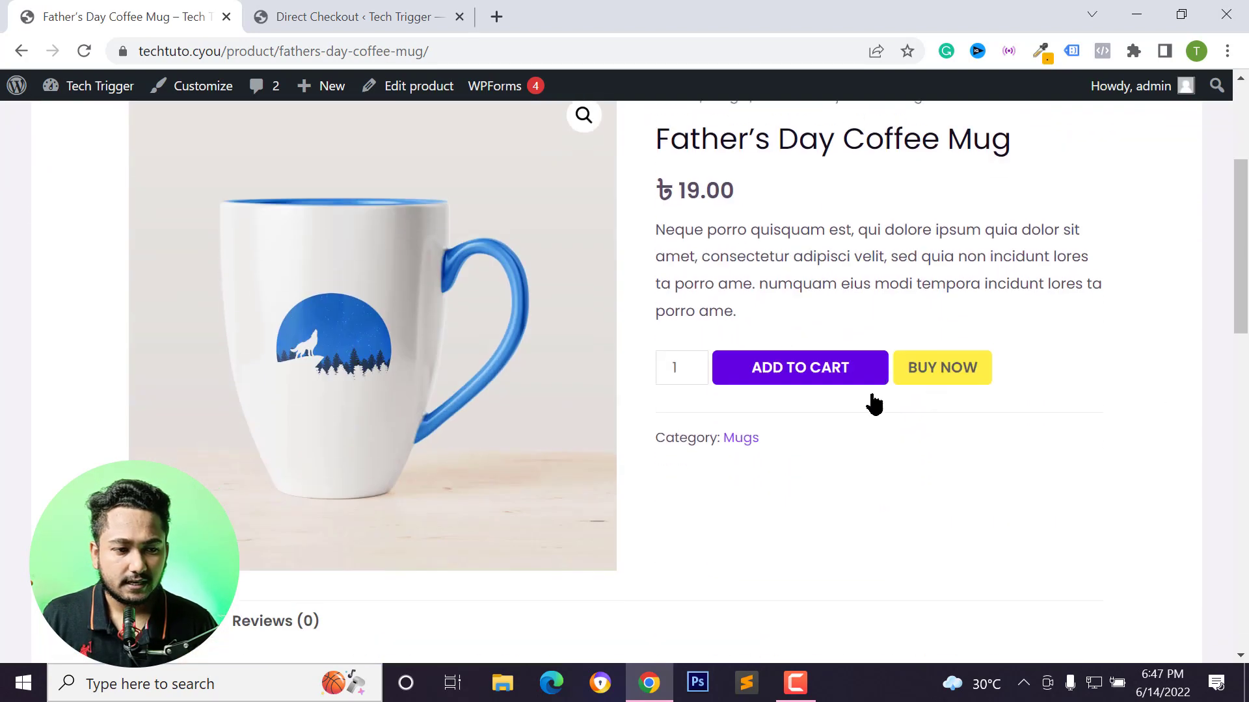
scroll(786, 376, "up", 4)
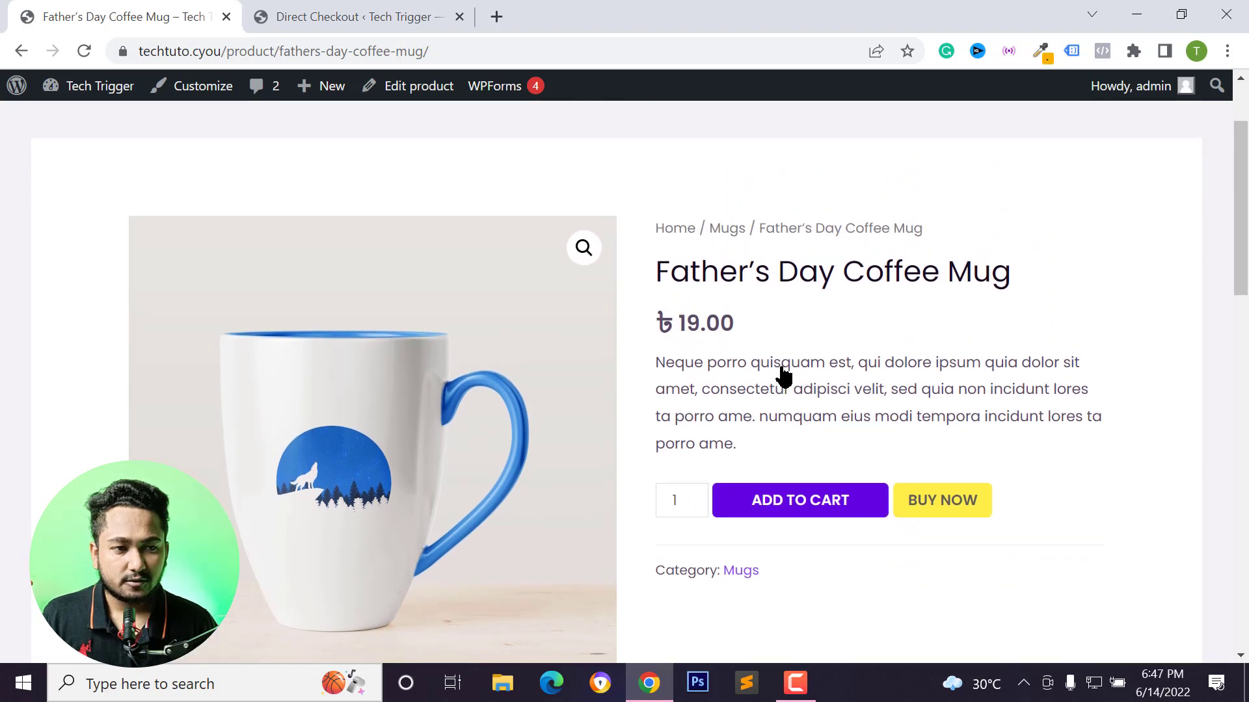
Open the cart to review its contents, then return to the product page.
mouse_move(1194, 162)
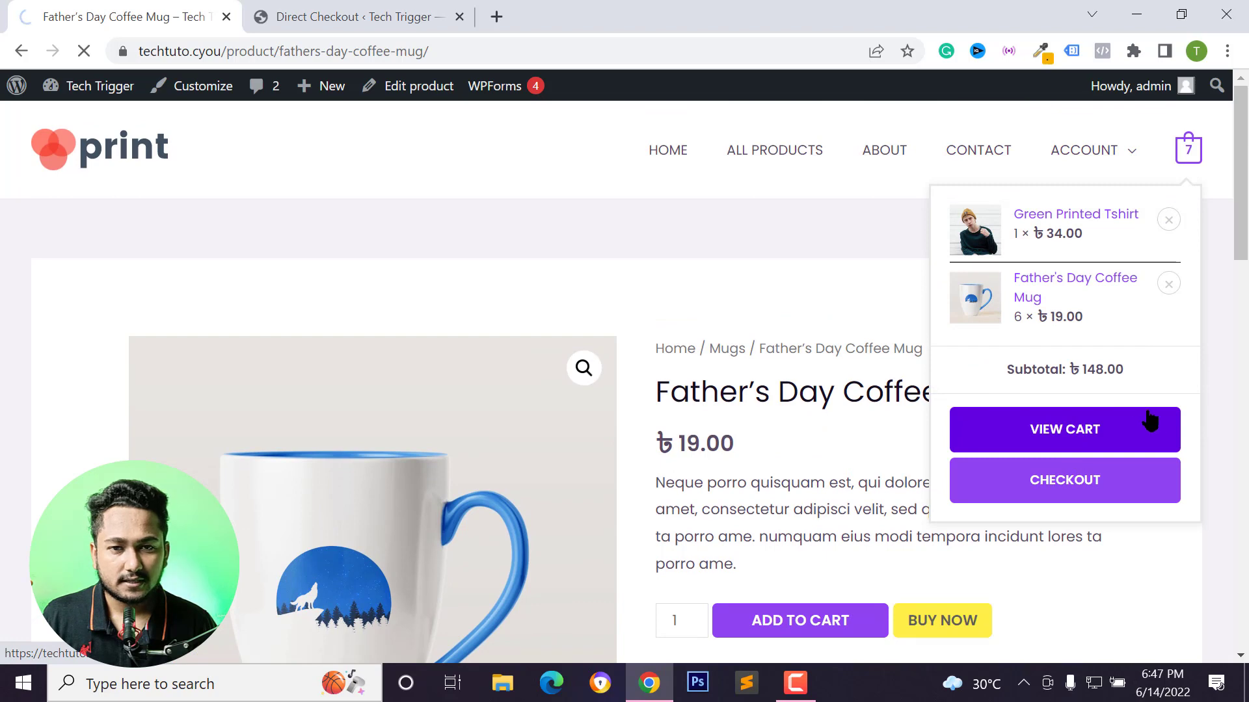
scroll(890, 298, "down", 4)
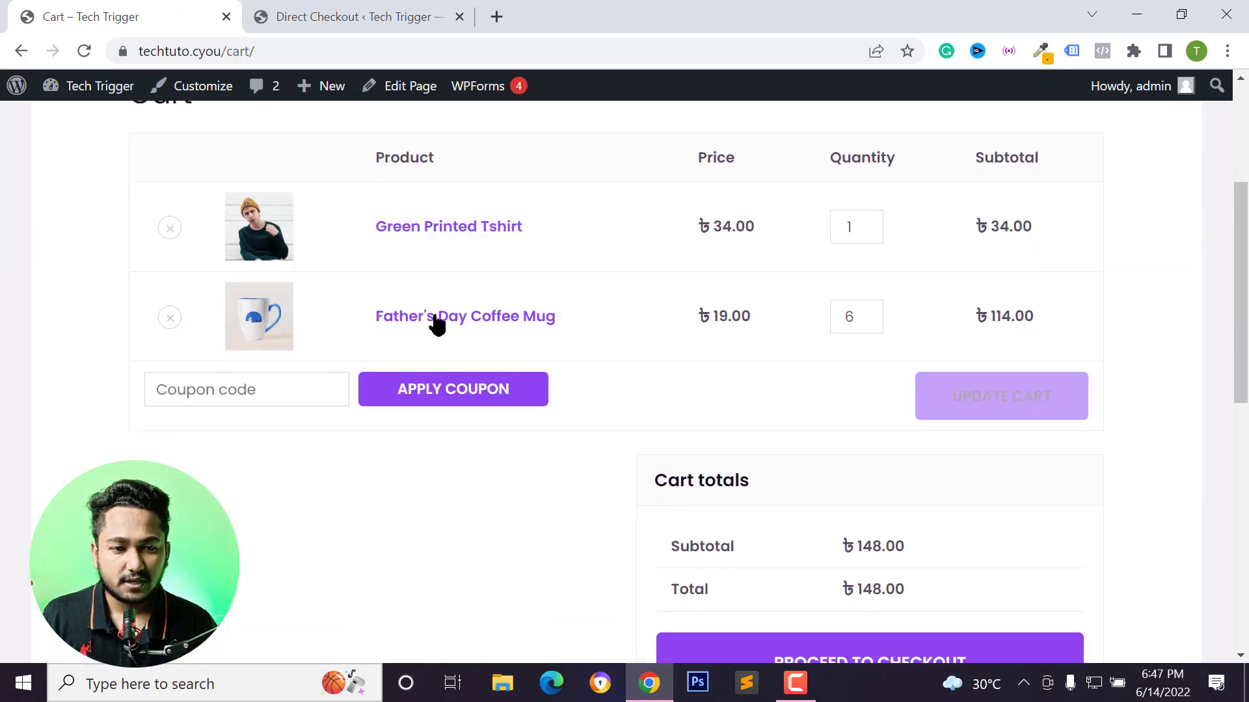
scroll(672, 329, "up", 4)
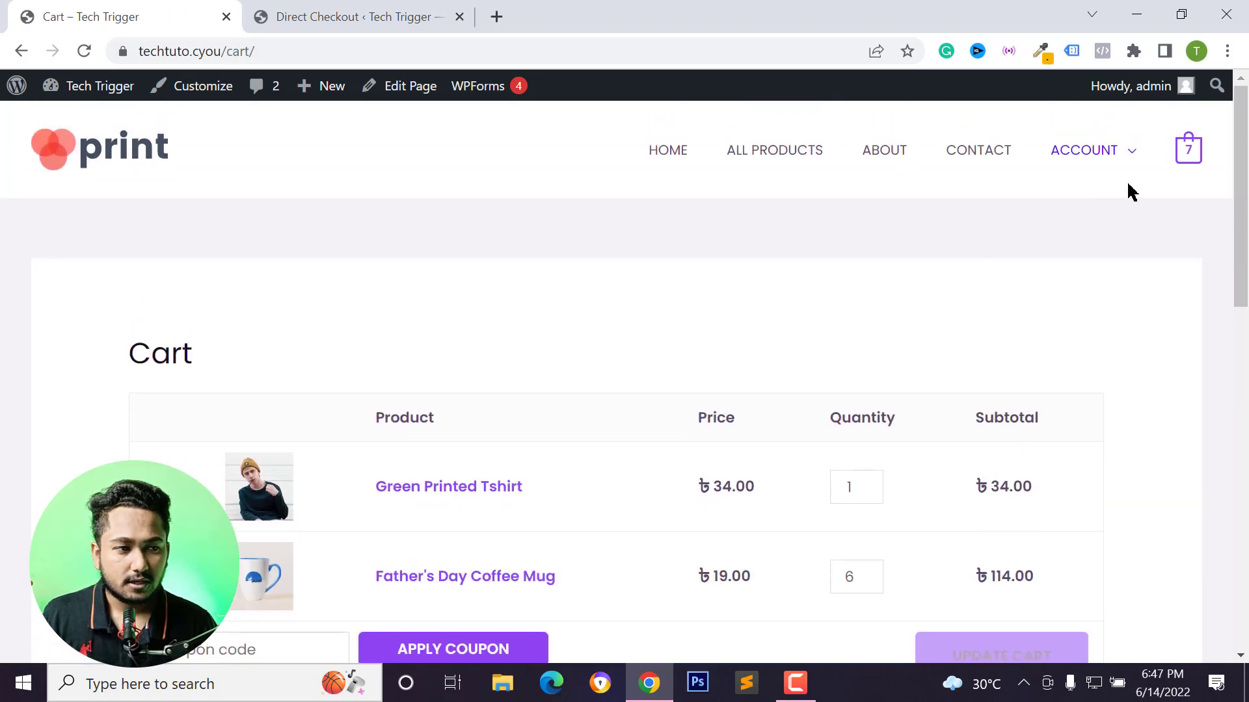
left_click(17, 52)
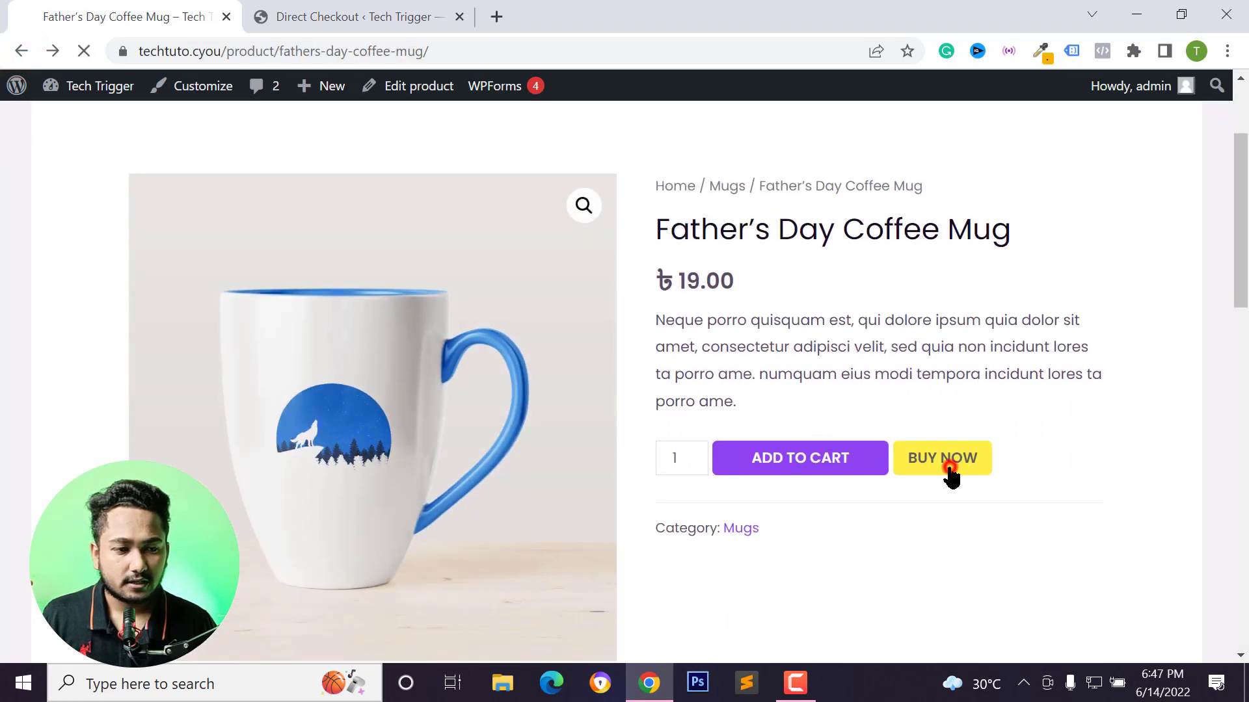
Test the Buy now button on the Father's Day Coffee Mug and review the checkout page.
left_click(949, 468)
scroll(431, 385, "down", 6)
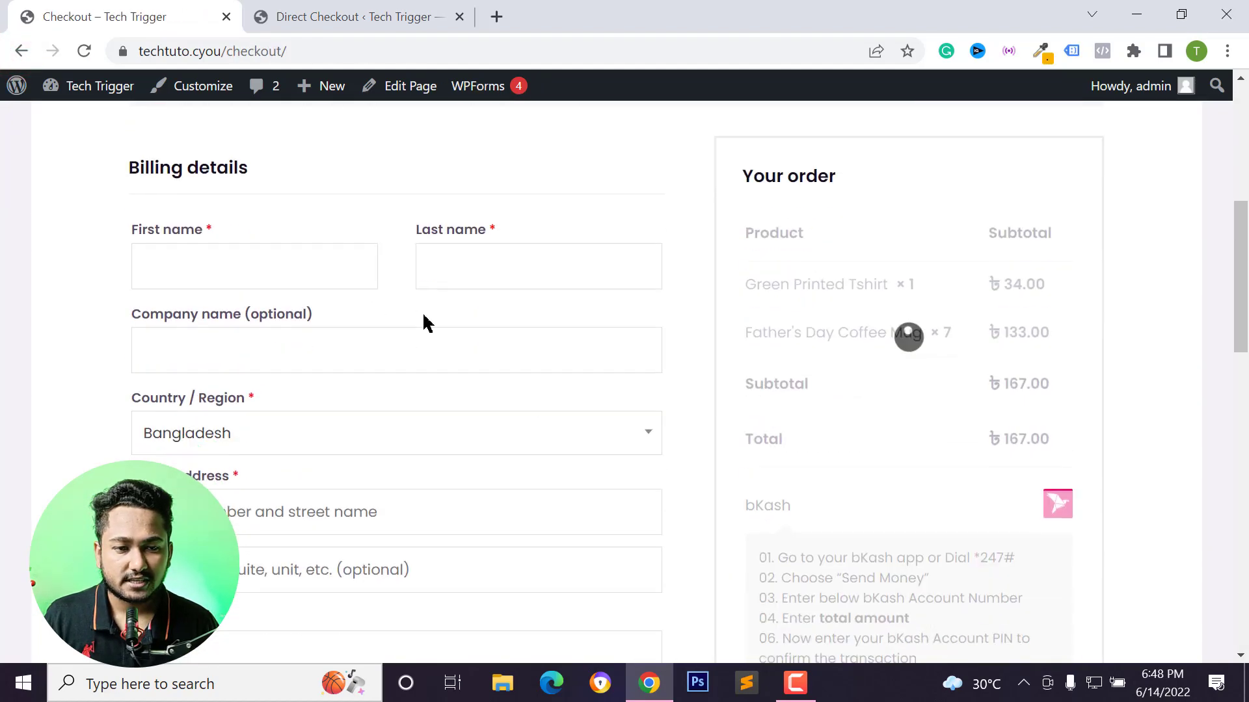
scroll(585, 342, "down", 7)
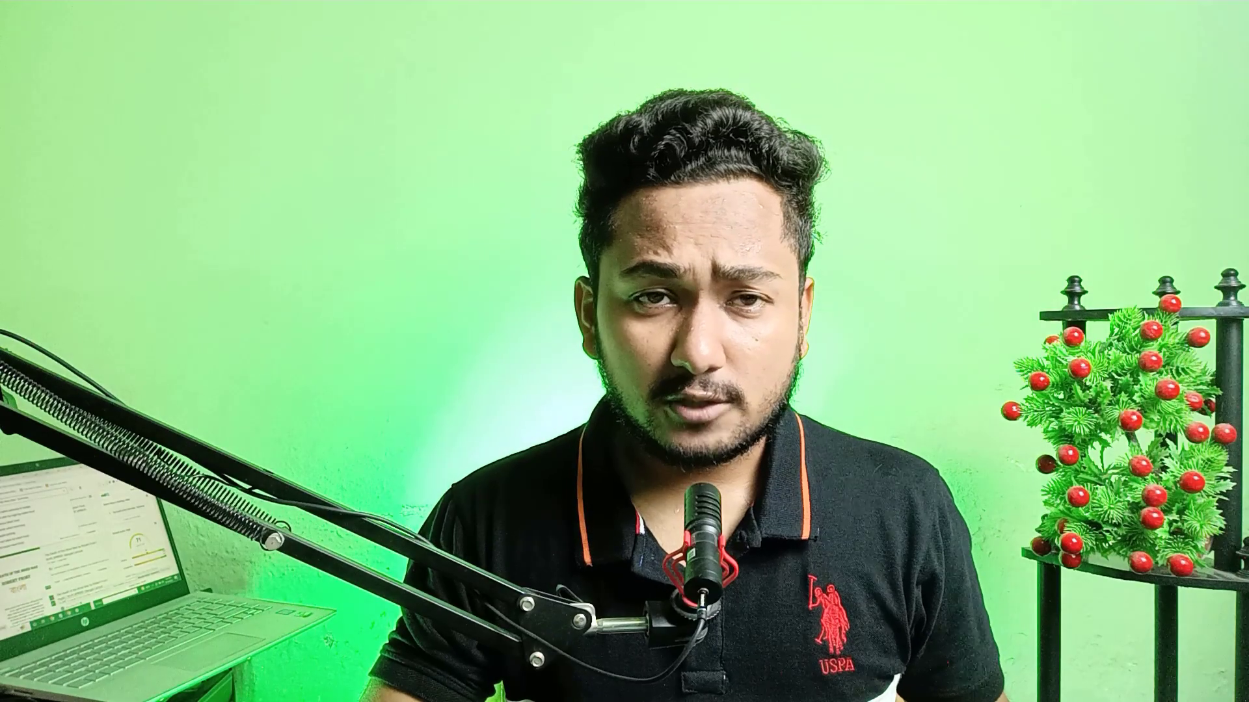